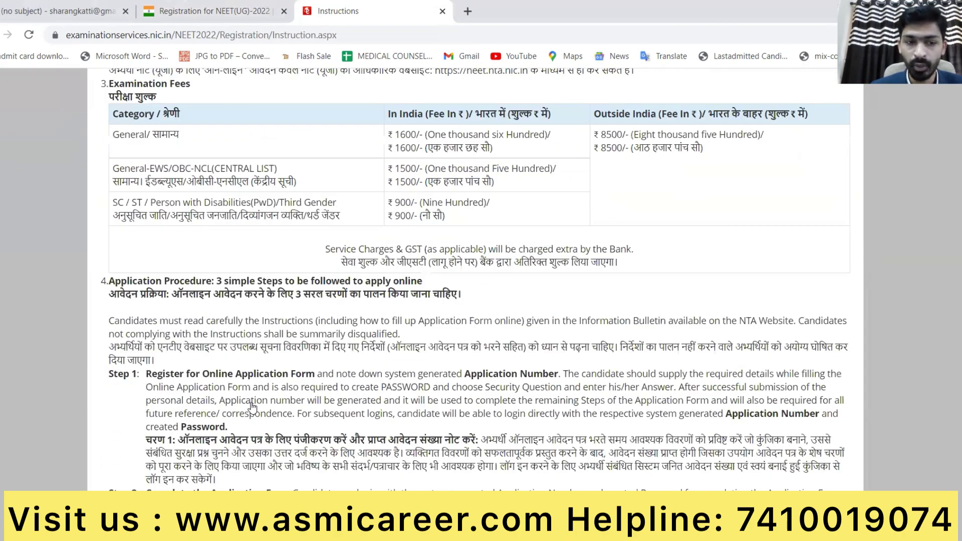
# - Accept the Information Bulletin declaration and proceed to the online application form
pyautogui.scroll(-10, 252, 406)
pyautogui.scroll(-5, 125, 389)
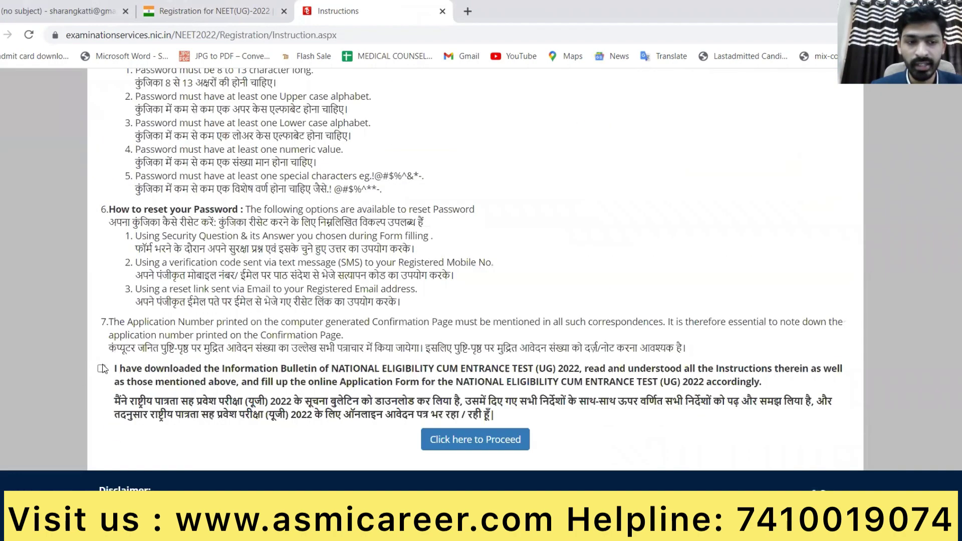
pyautogui.click(102, 369)
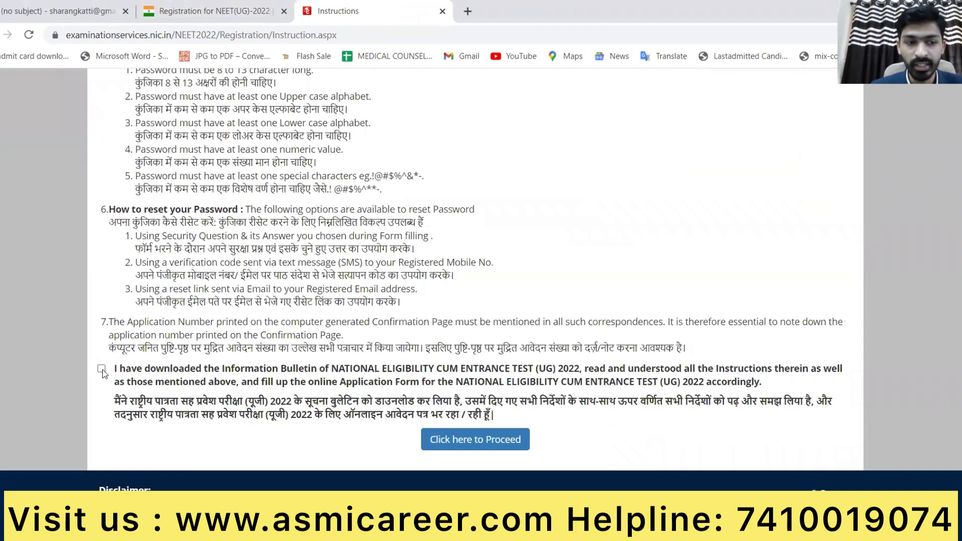
pyautogui.click(488, 442)
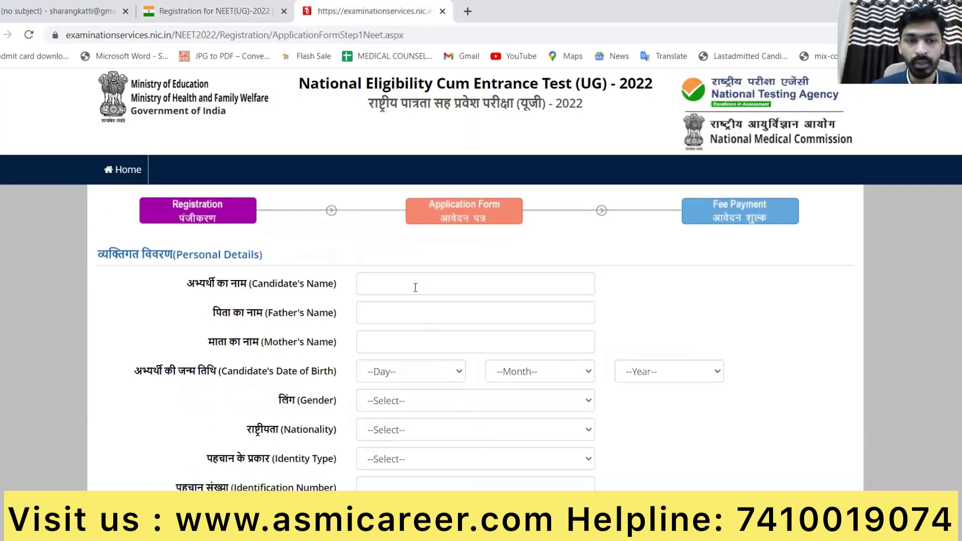
# - Enter the candidate's name, father's name and mother's name
pyautogui.click(415, 287)
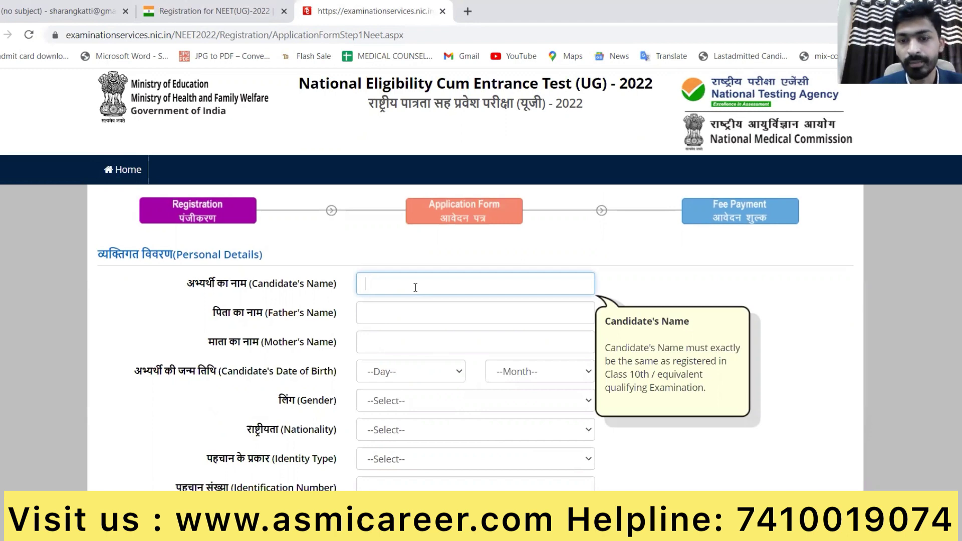
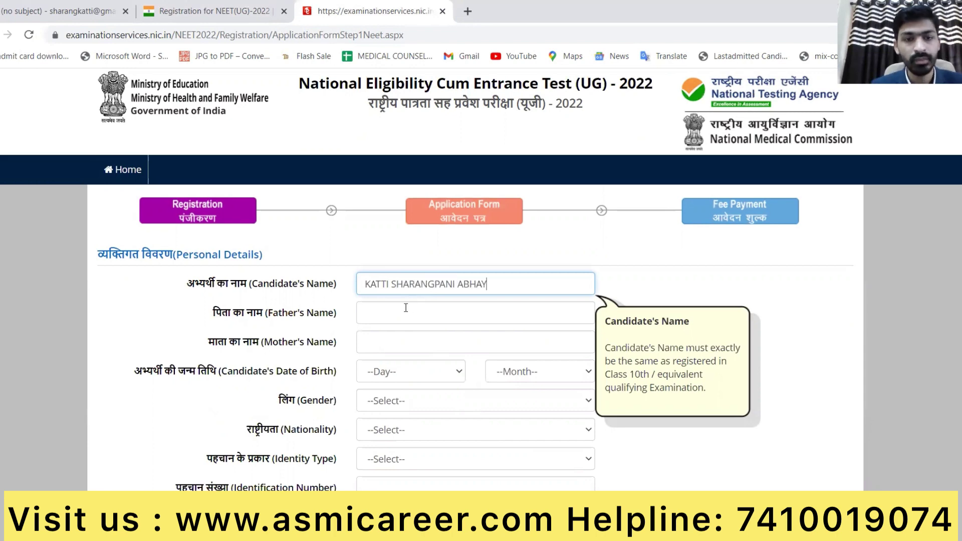
pyautogui.click(405, 311)
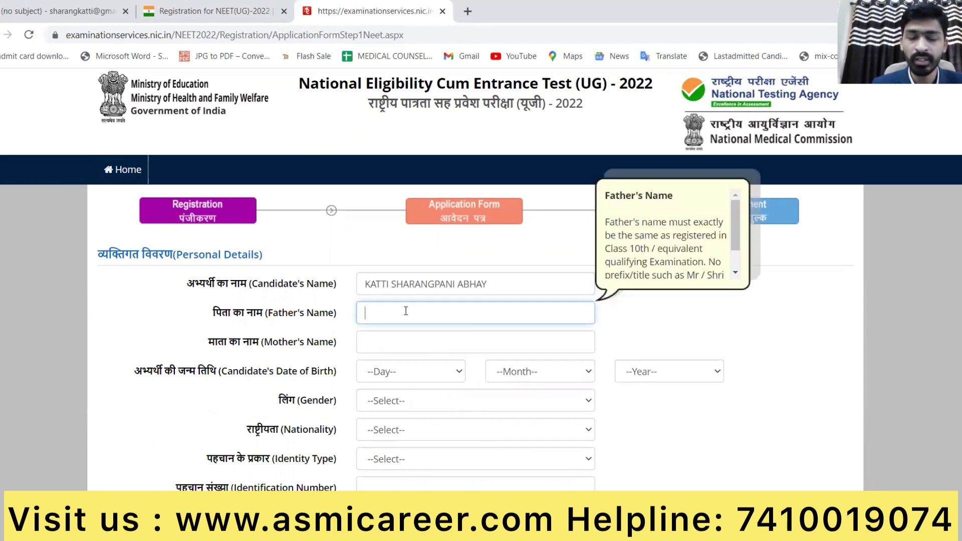
pyautogui.write('ABHAY')
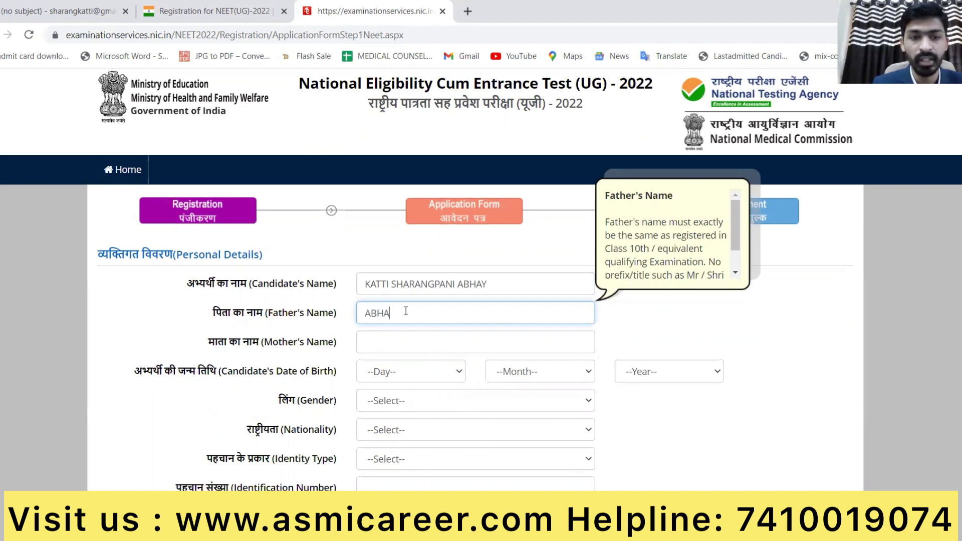
pyautogui.click(402, 336)
pyautogui.write('SWATI')
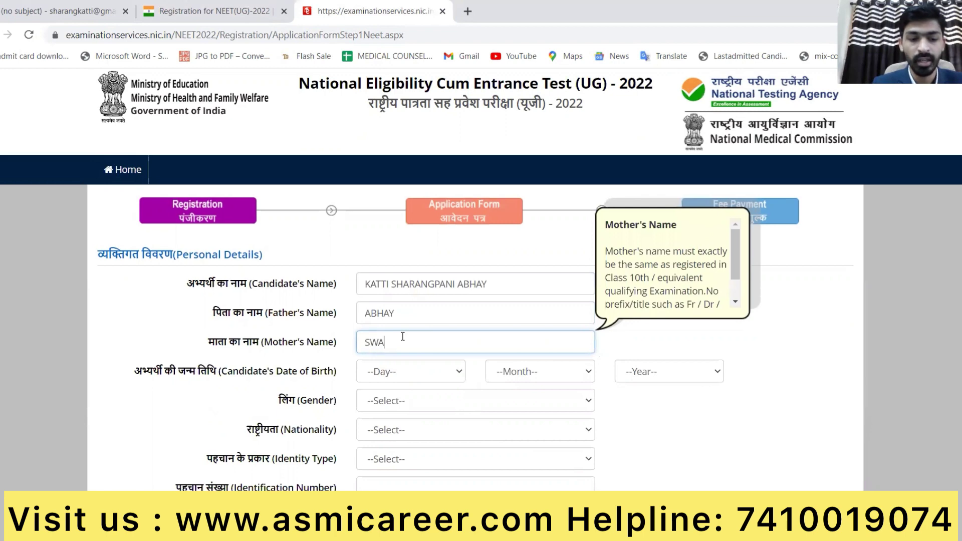
pyautogui.click(395, 371)
pyautogui.press('Return')
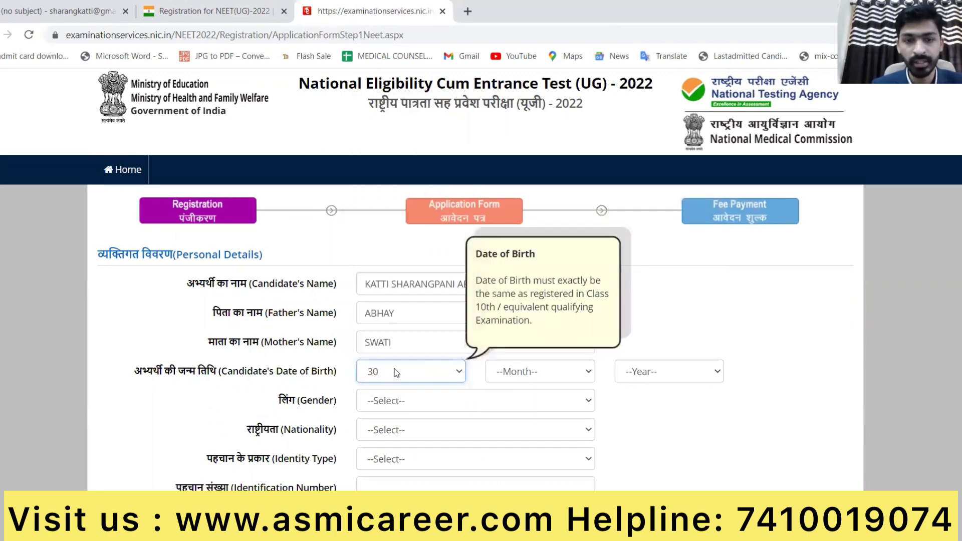
pyautogui.click(519, 374)
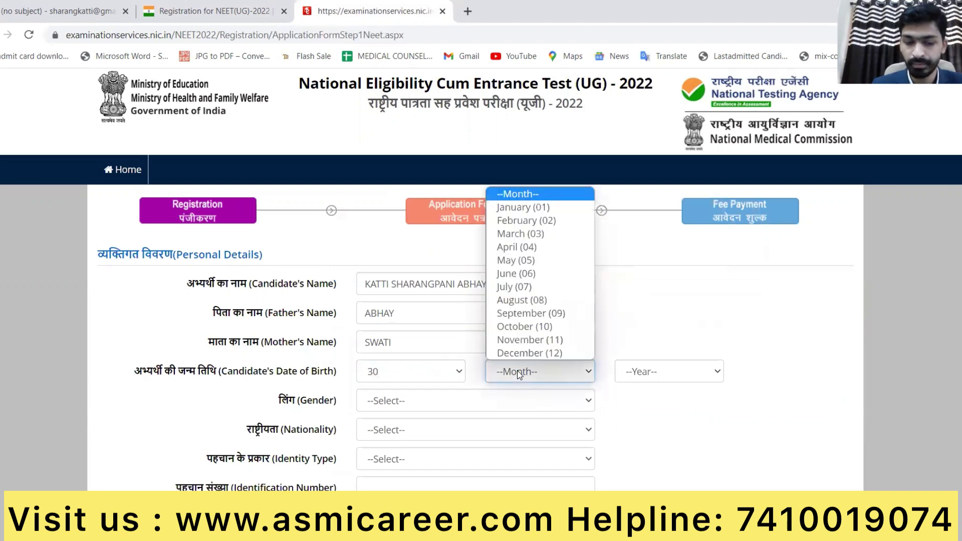
pyautogui.write('aug')
pyautogui.press('Return')
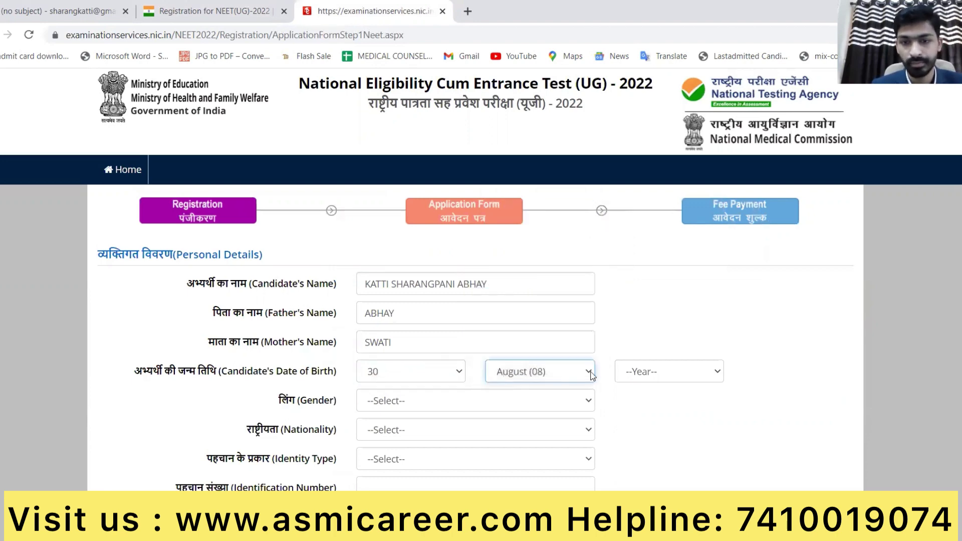
pyautogui.click(636, 374)
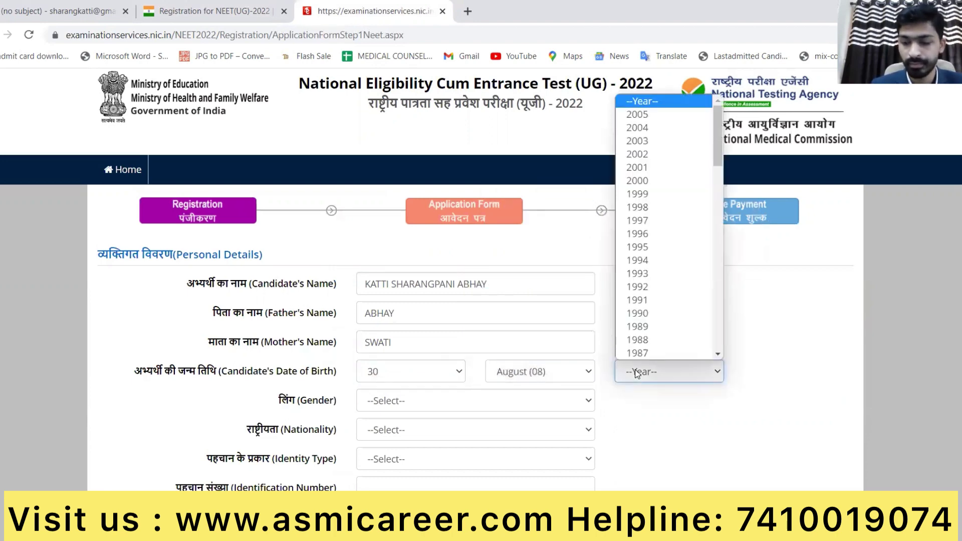
pyautogui.write('2003')
pyautogui.press('Return')
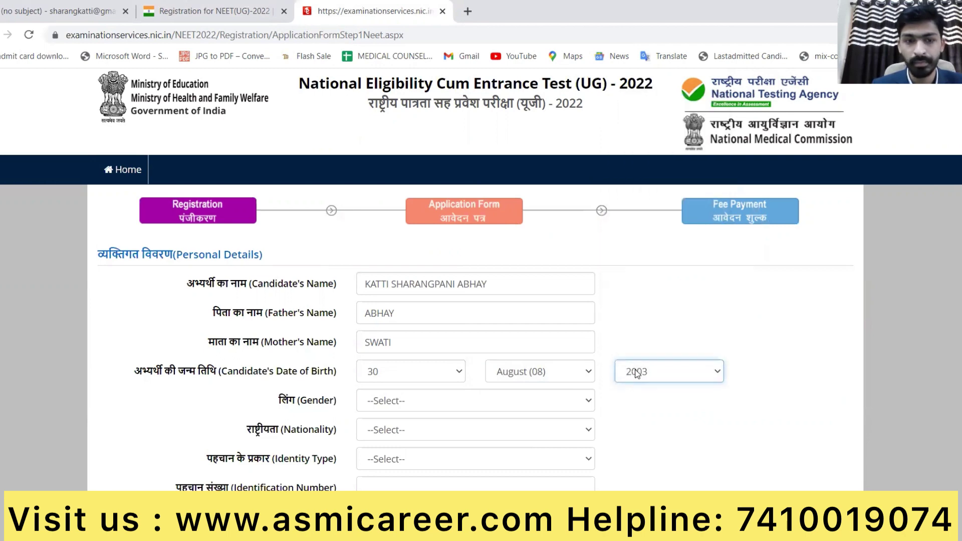
# - Set gender to Male and nationality to Indian
pyautogui.click(441, 401)
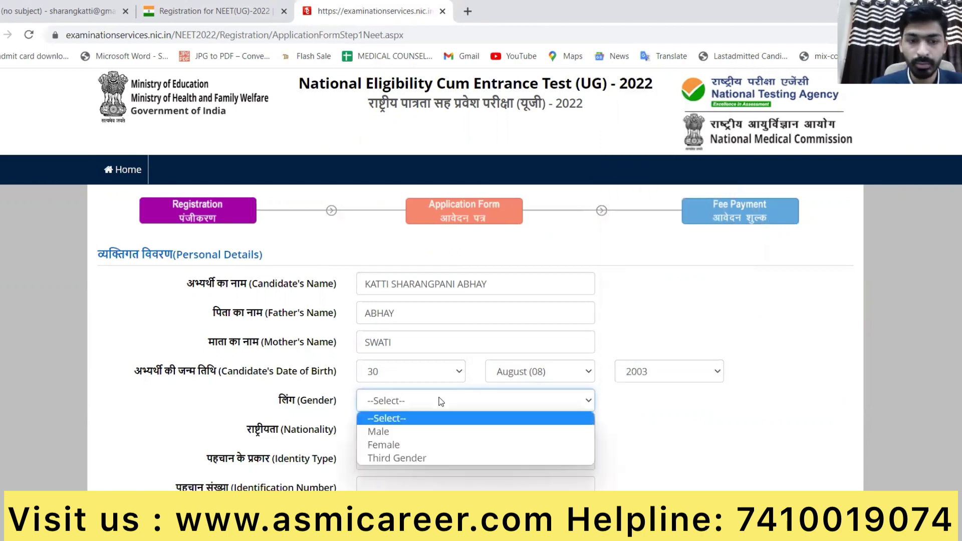
pyautogui.click(420, 434)
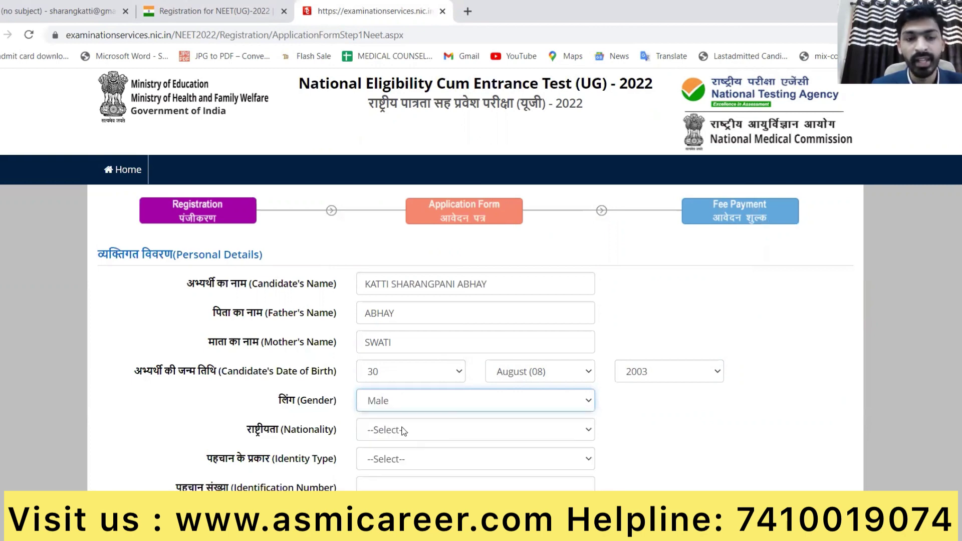
pyautogui.click(404, 432)
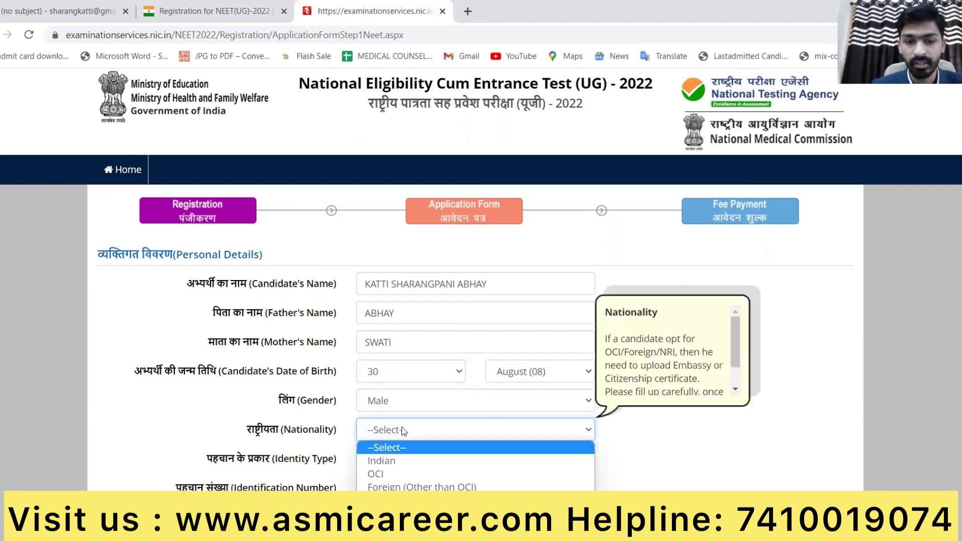
pyautogui.click(391, 463)
pyautogui.scroll(-2, 392, 462)
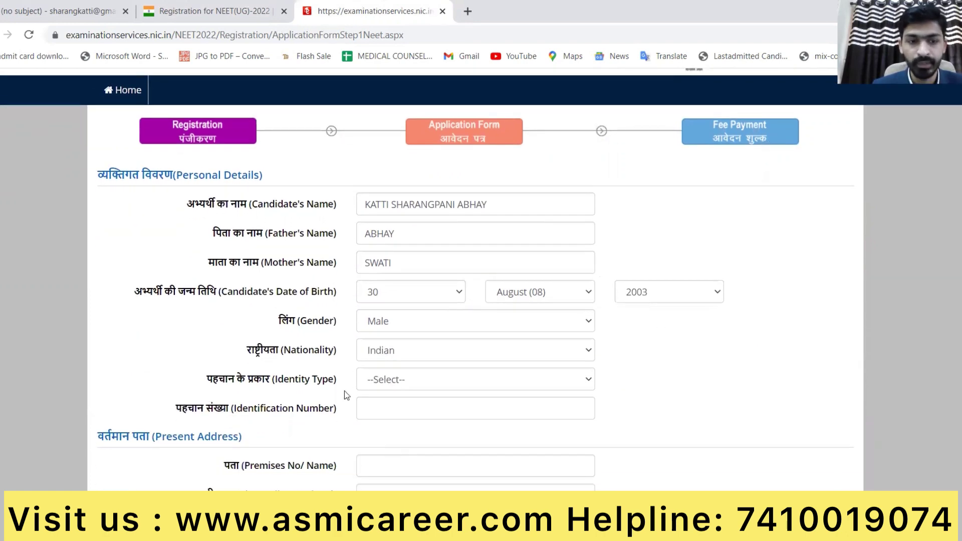
# - Choose 'Any Other Valid Govt Identity' as identity type and paste the identity number
pyautogui.click(382, 381)
pyautogui.scroll(-2, 382, 381)
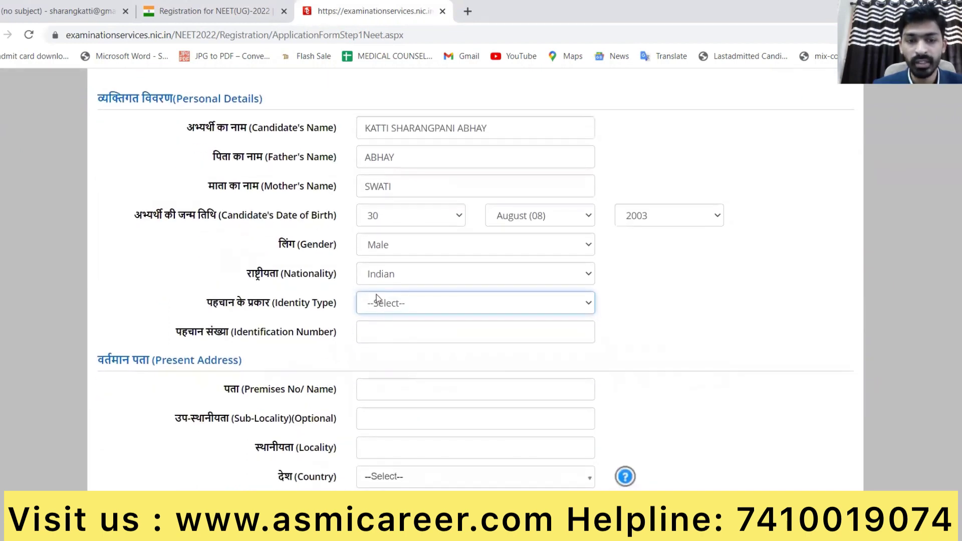
pyautogui.click(377, 300)
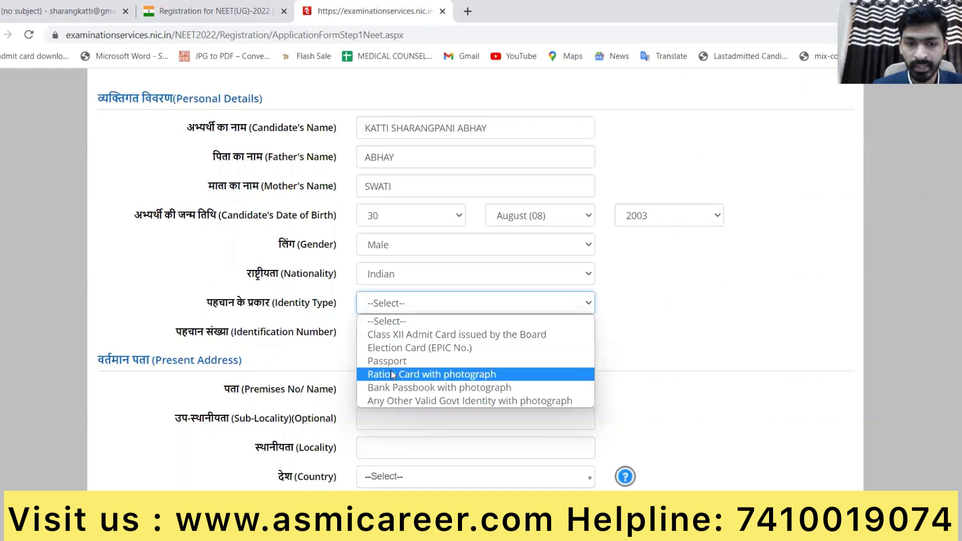
pyautogui.click(388, 401)
pyautogui.click(383, 334)
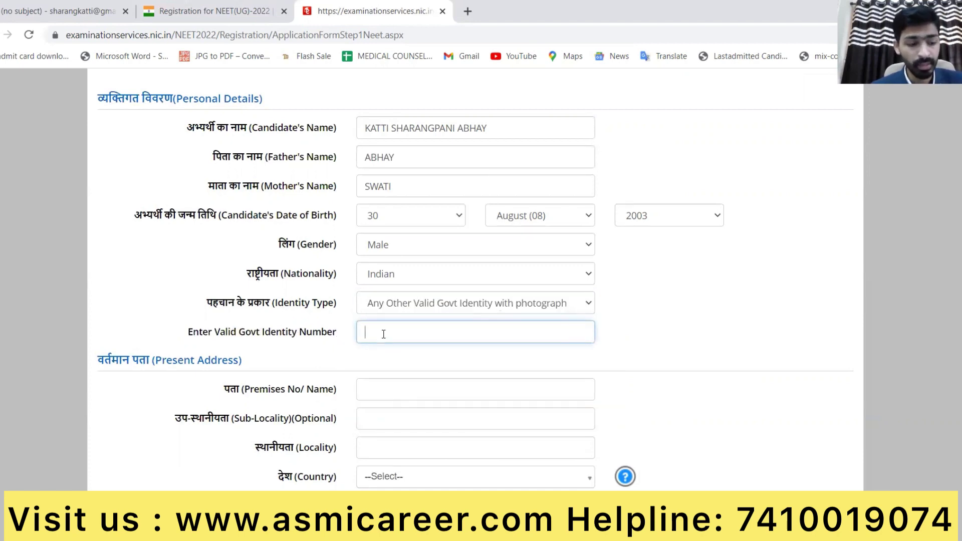
pyautogui.hotkey('ctrl', 'v')
pyautogui.scroll(-2, 375, 350)
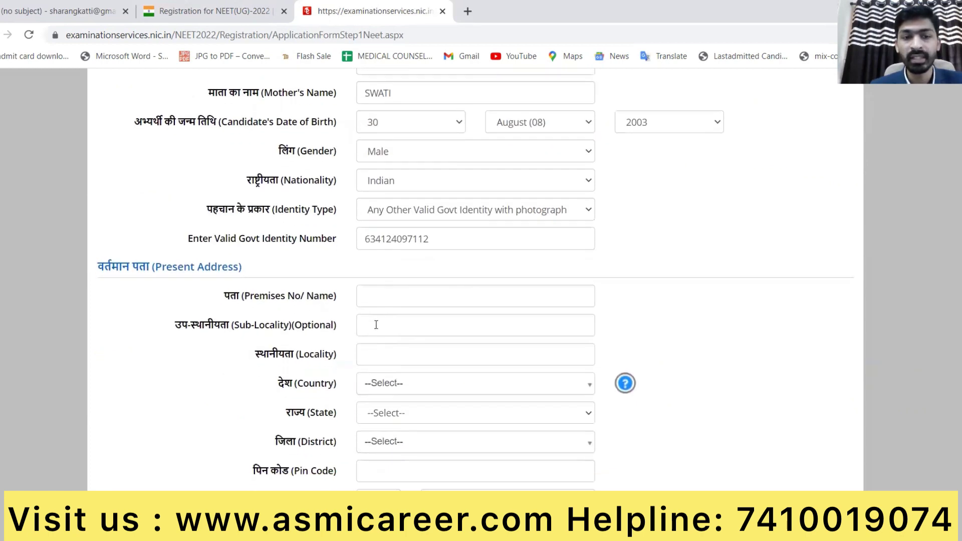
# - Enter MUMBAI as the address premises, then enter and confirm the mobile number
pyautogui.click(383, 295)
pyautogui.write('MU')
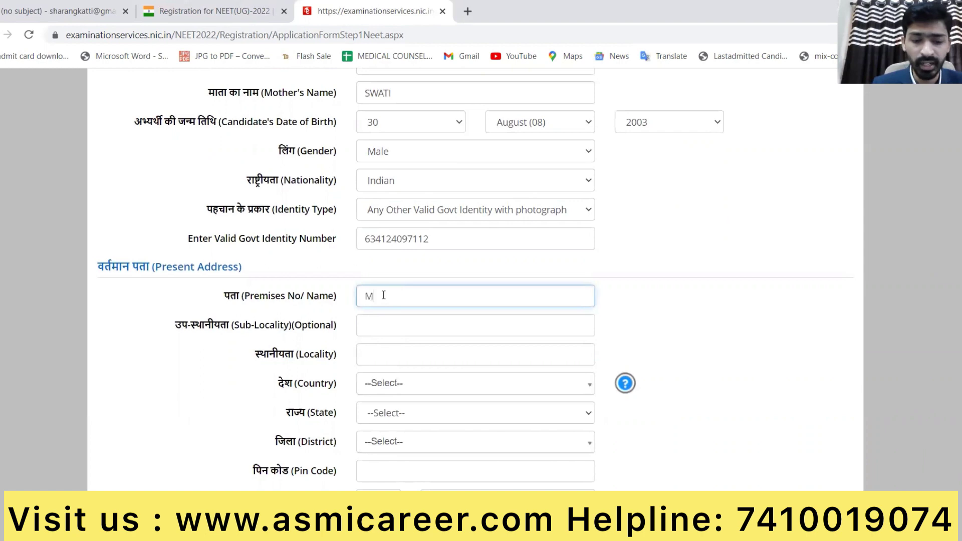
pyautogui.write('MBAI')
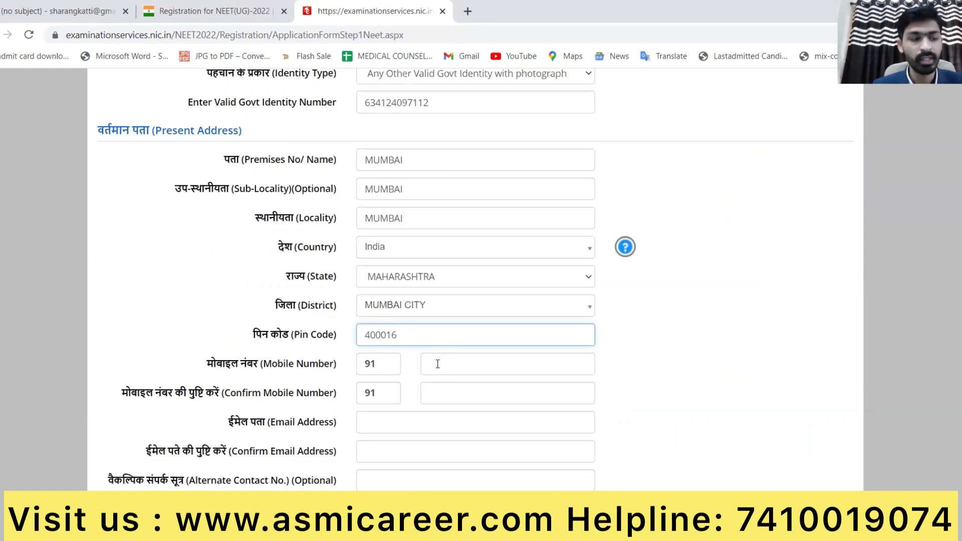
pyautogui.click(437, 363)
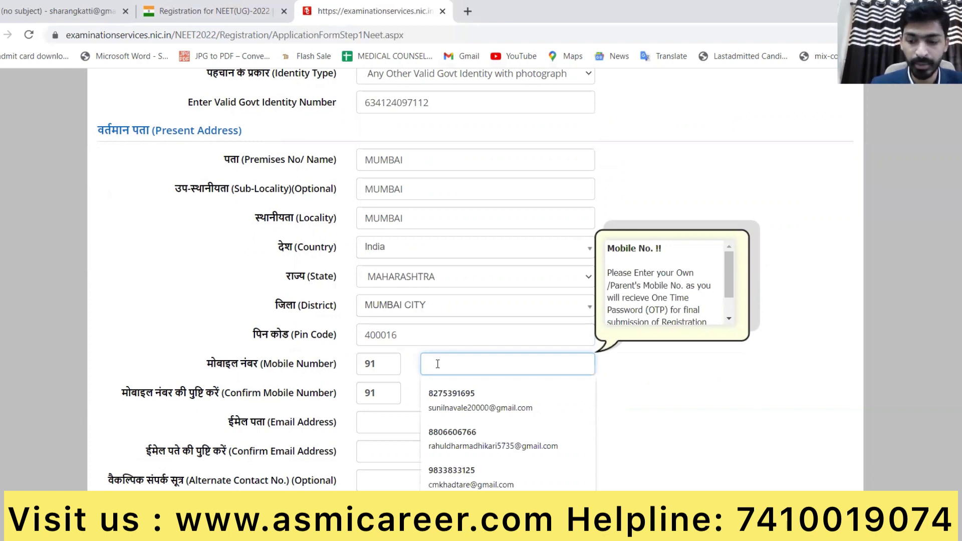
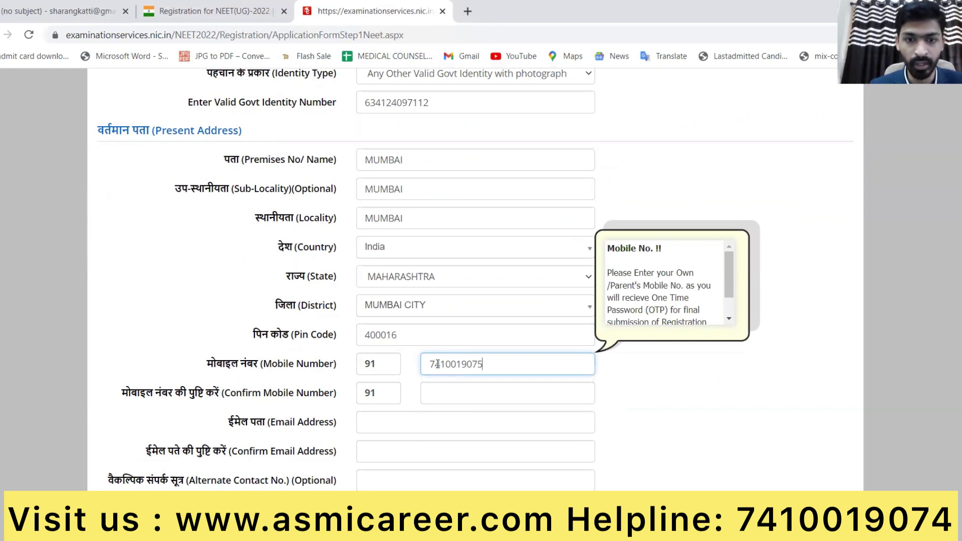
pyautogui.click(445, 390)
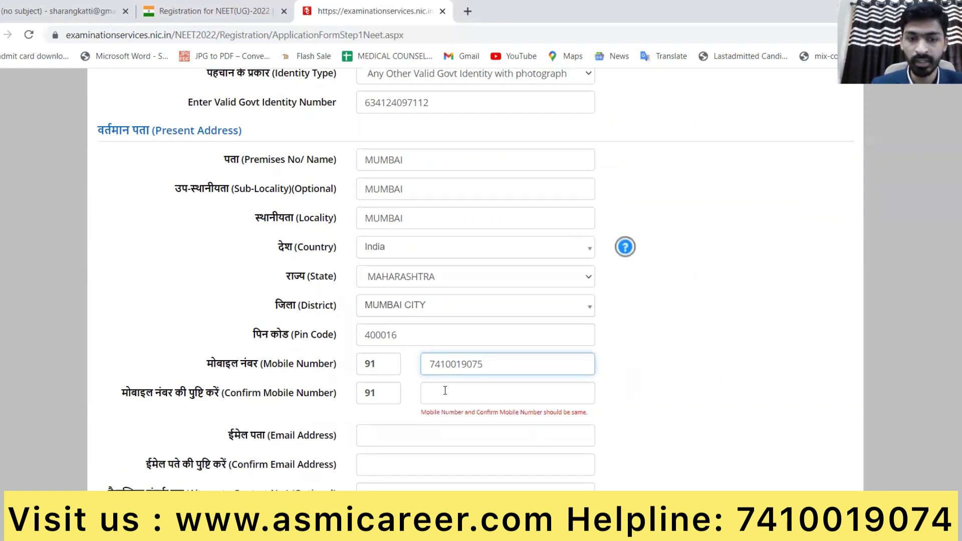
pyautogui.click(444, 390)
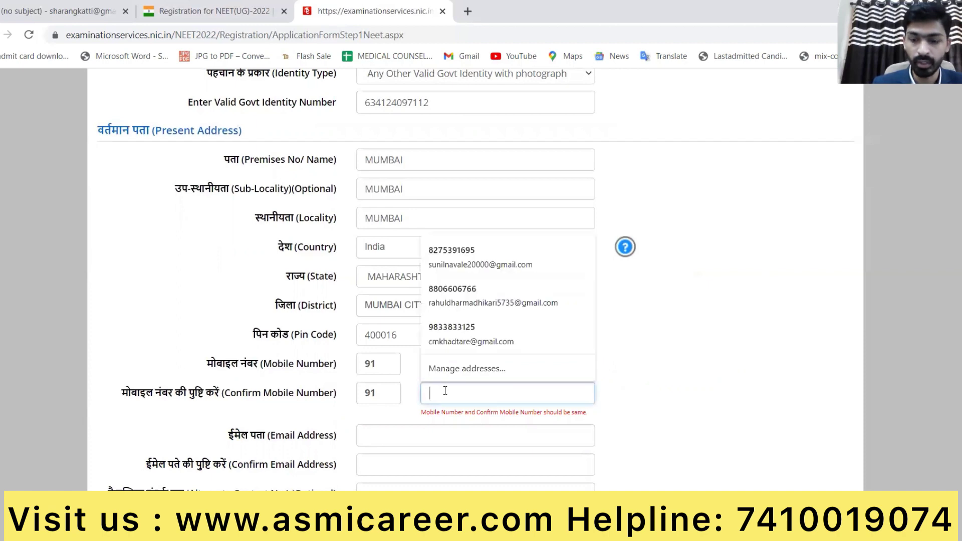
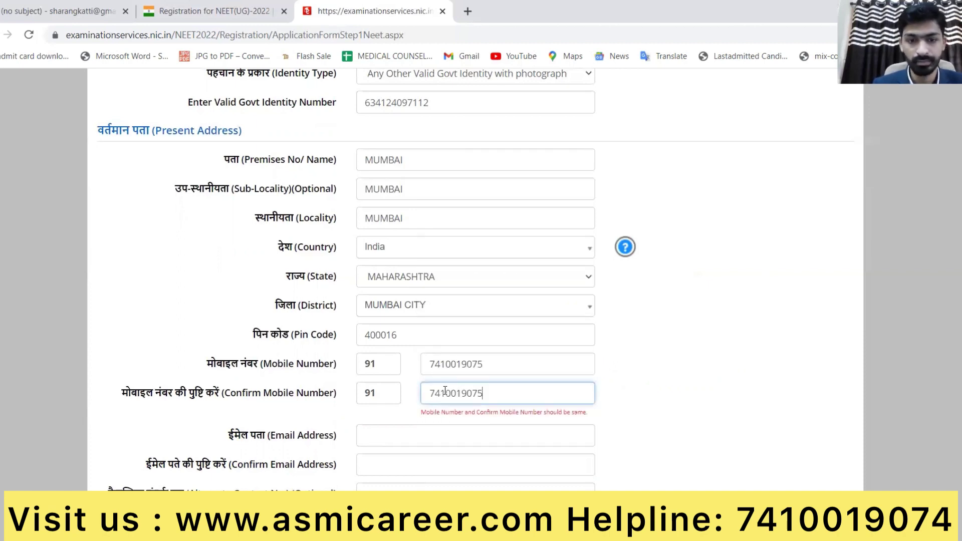
pyautogui.scroll(-3, 445, 390)
# - Enter and confirm the e-mail address and add the alternate contact number
pyautogui.click(444, 350)
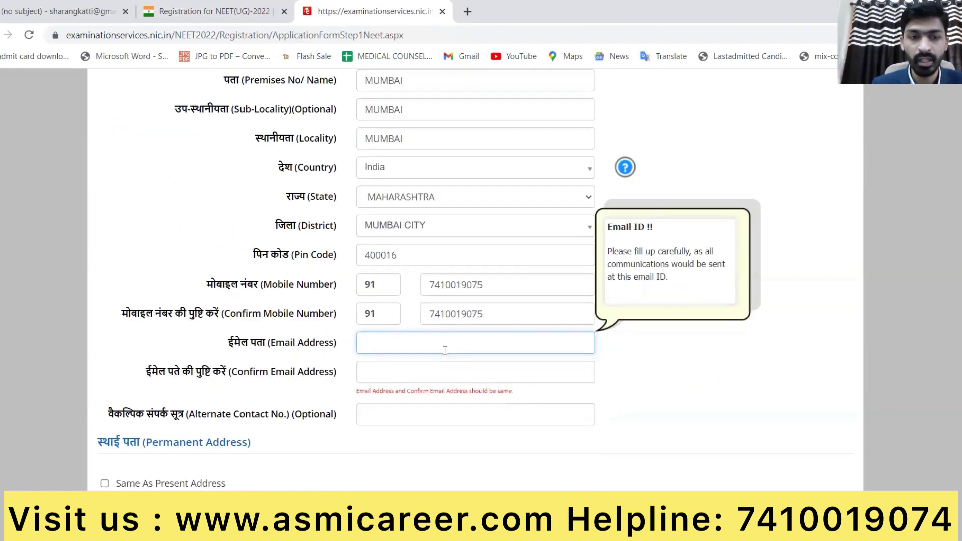
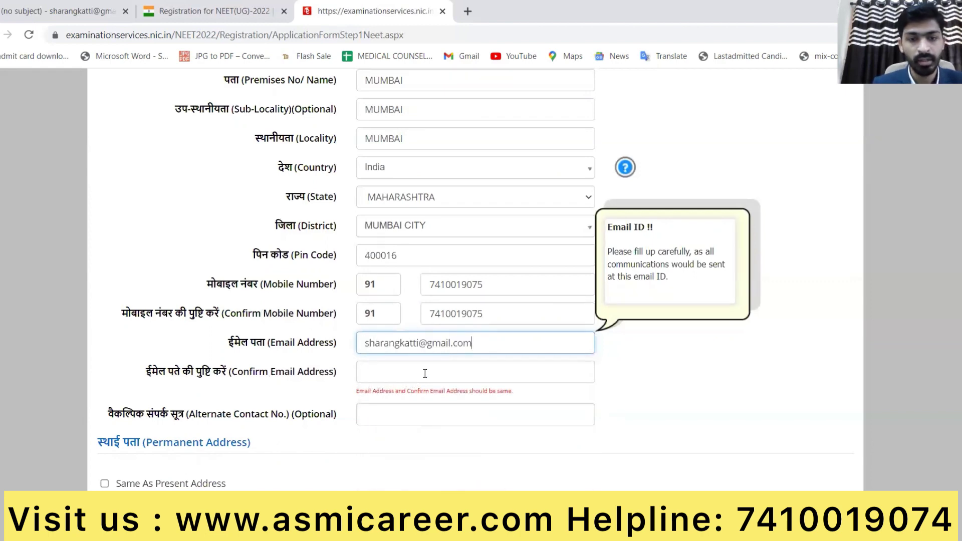
pyautogui.click(424, 373)
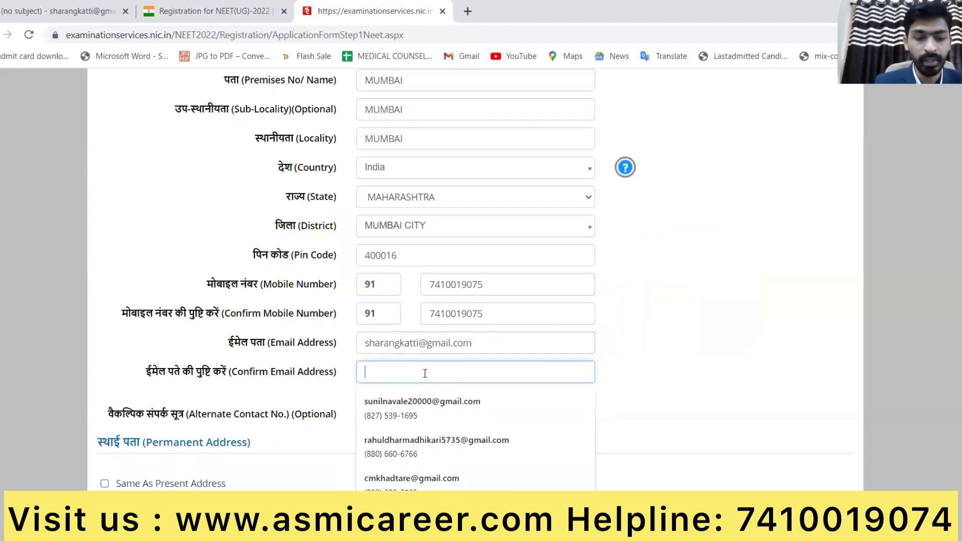
pyautogui.scroll(-2, 411, 351)
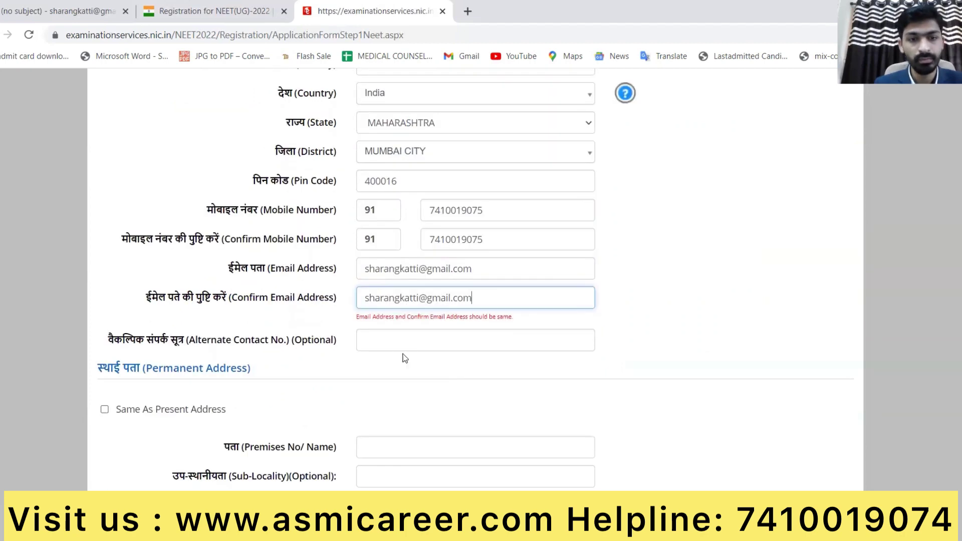
pyautogui.click(401, 335)
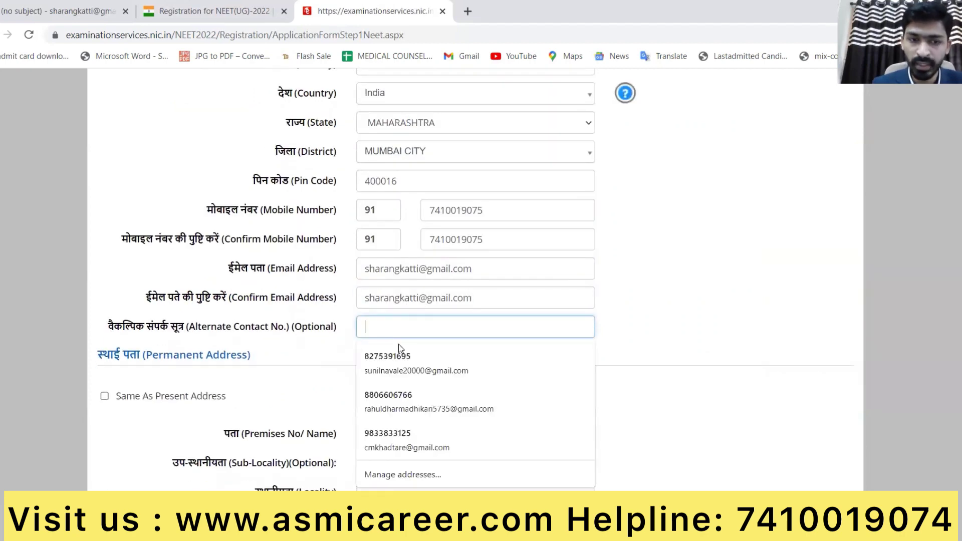
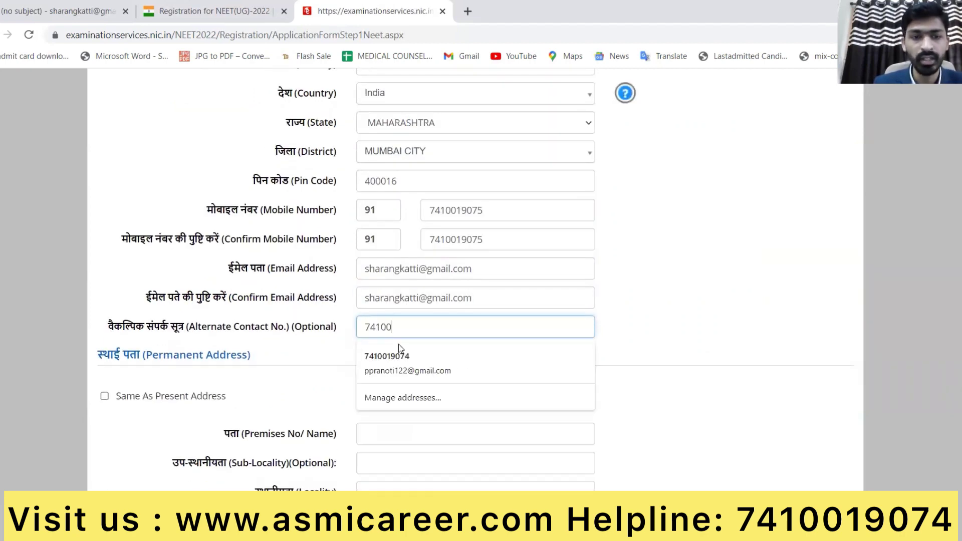
pyautogui.click(308, 353)
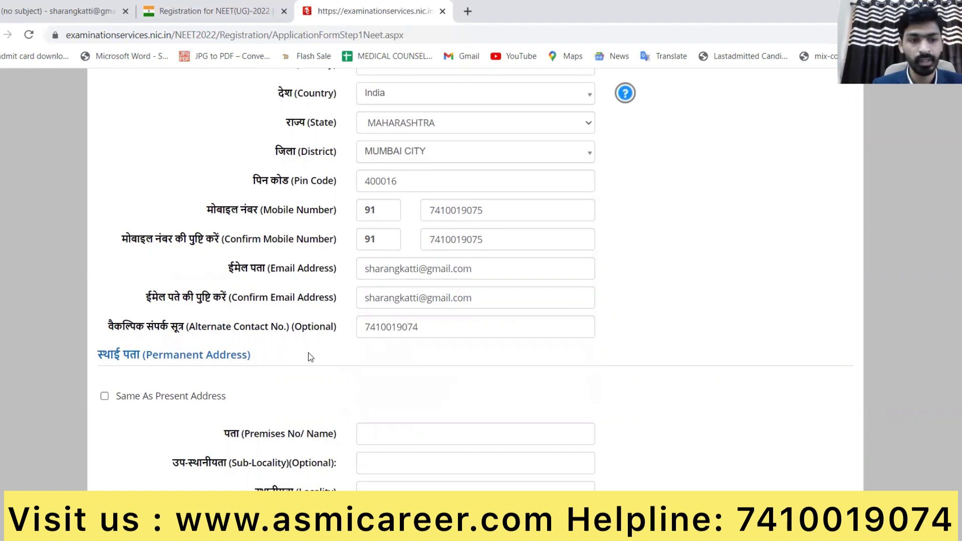
pyautogui.scroll(-1, 309, 353)
pyautogui.scroll(-1, 308, 352)
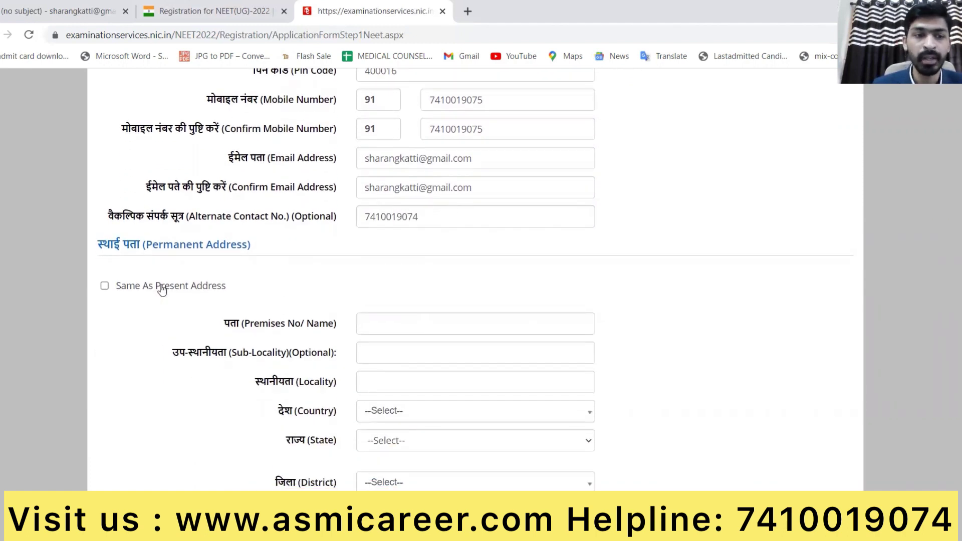
# - Make the permanent address same as present and enter the account password
pyautogui.click(105, 286)
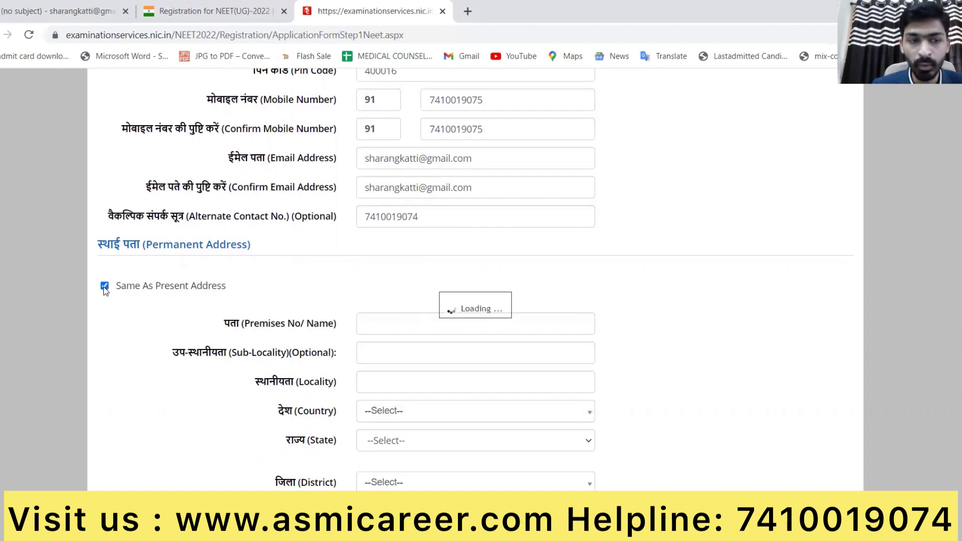
pyautogui.scroll(-1, 105, 291)
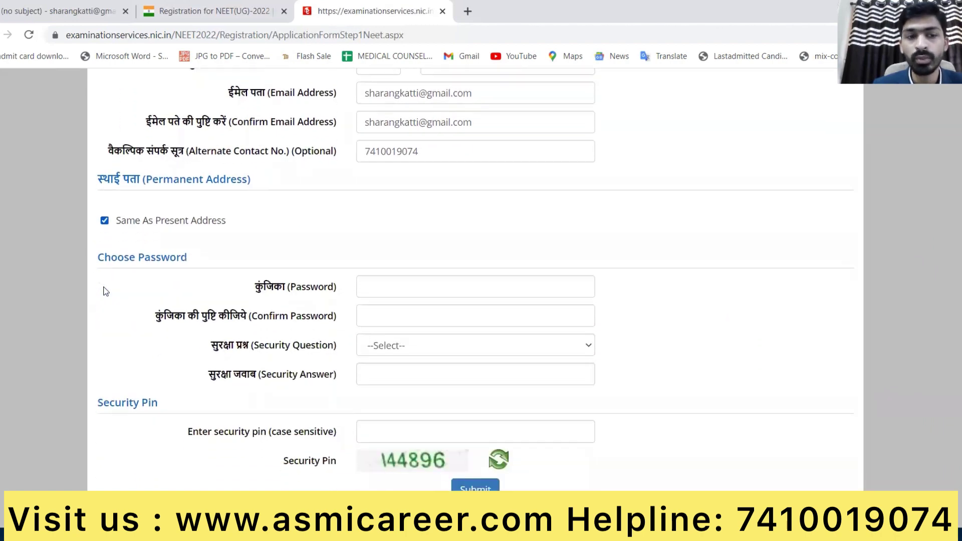
pyautogui.click(401, 275)
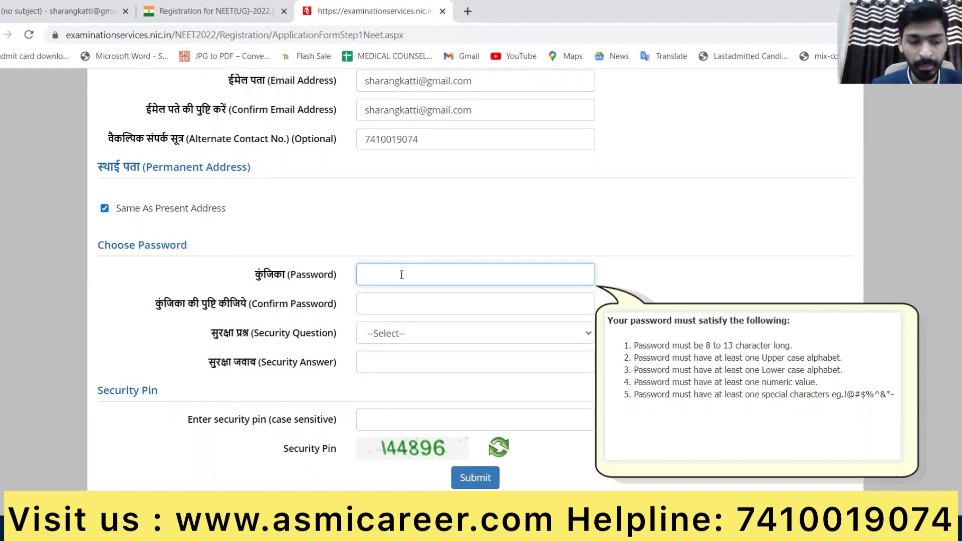
pyautogui.write('•••••••••')
pyautogui.press('Tab')
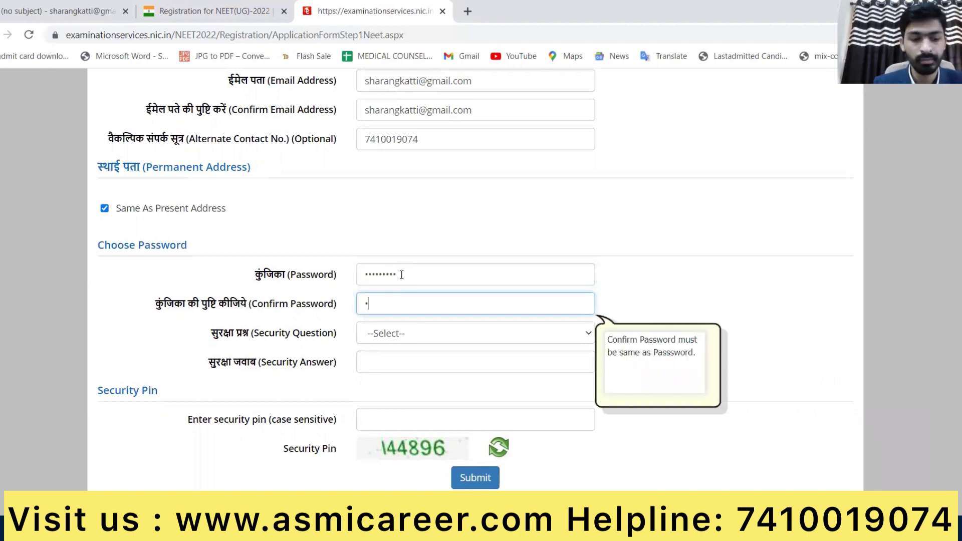
pyautogui.write('•••••••••')
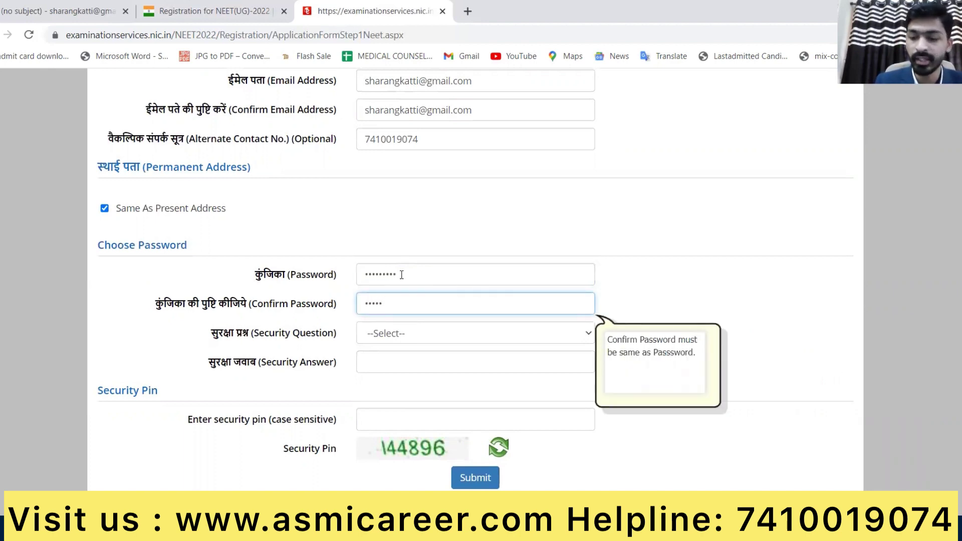
# - Choose the favourite-book security question, enter its answer and the security pin, and submit
pyautogui.click(401, 333)
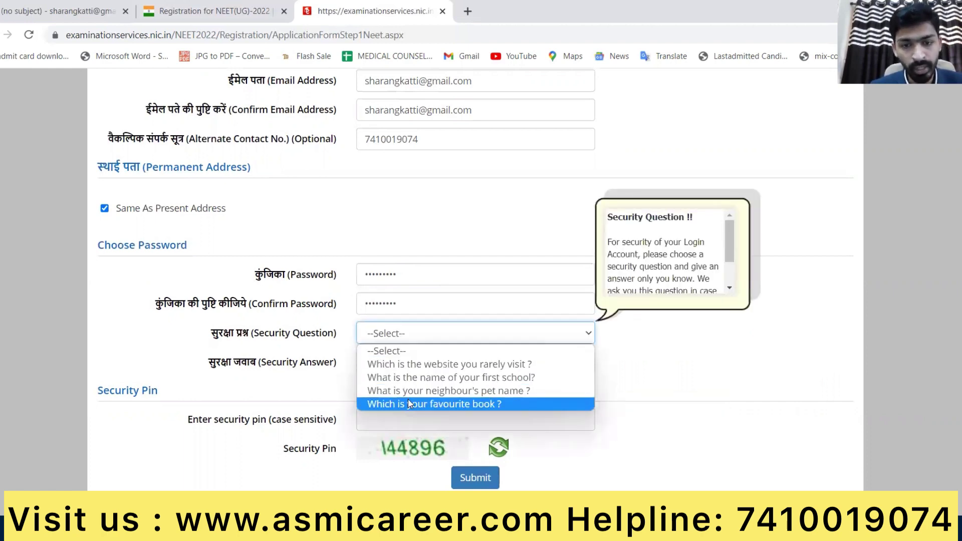
pyautogui.click(408, 403)
pyautogui.click(394, 356)
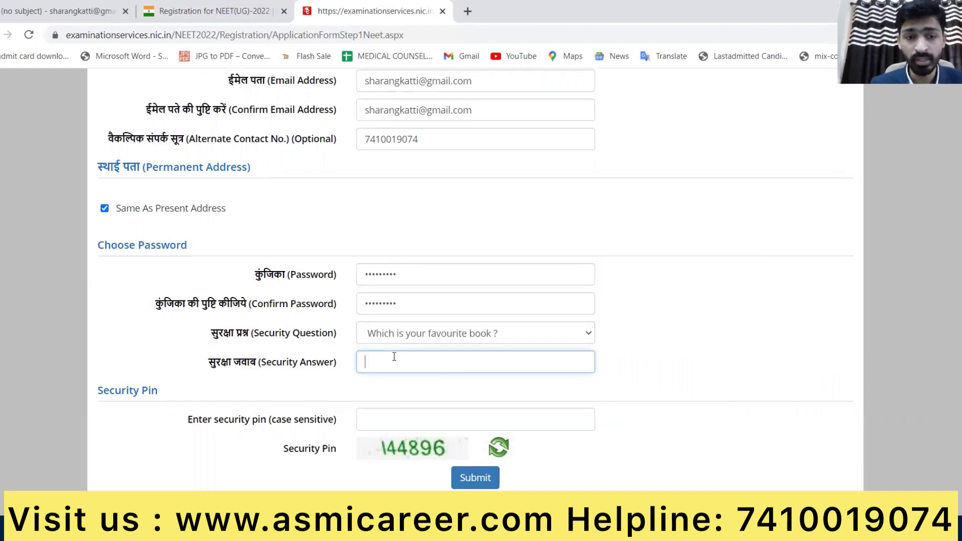
pyautogui.write('••••')
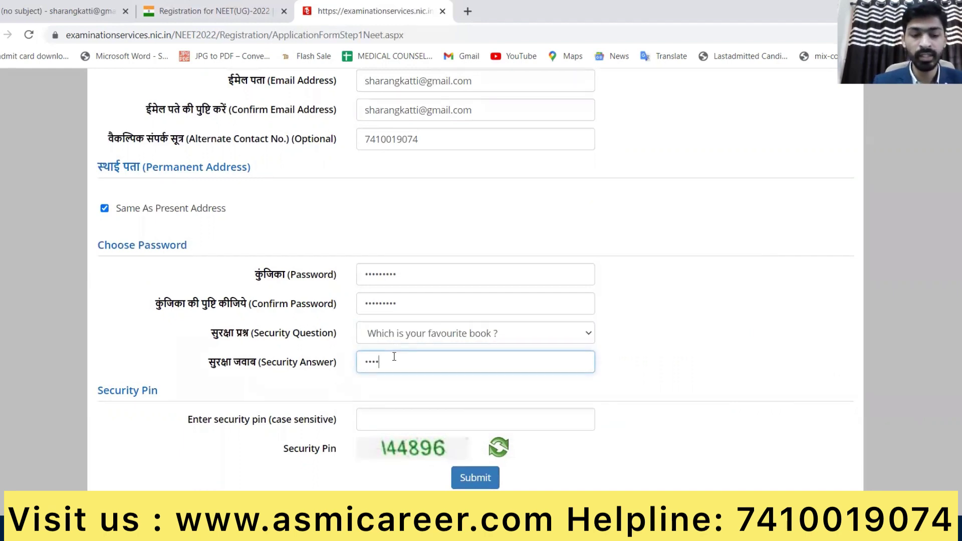
pyautogui.click(390, 418)
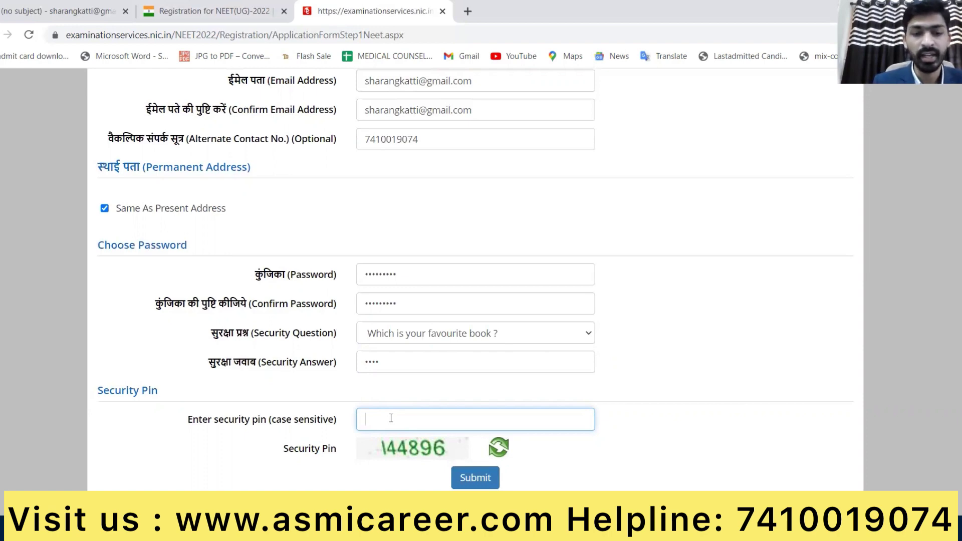
pyautogui.write('1')
pyautogui.write('44896')
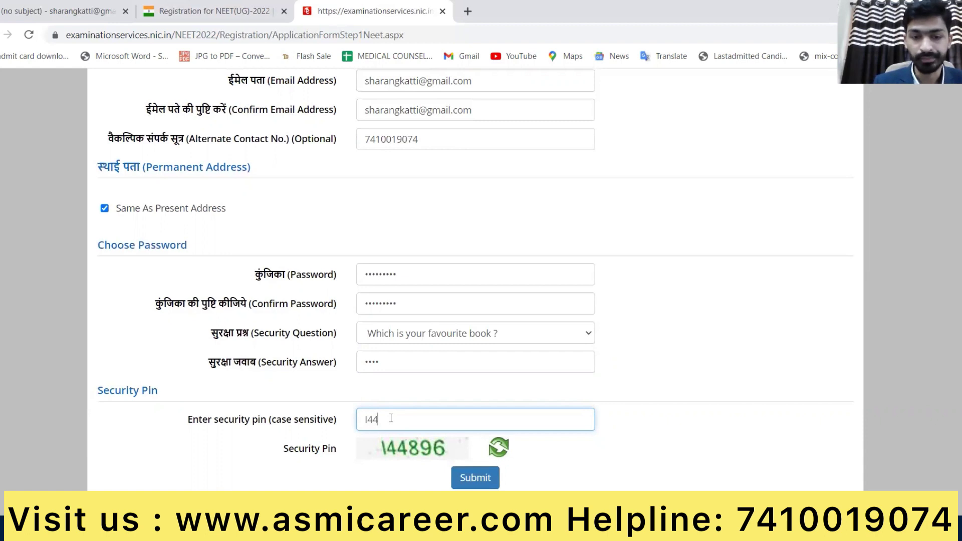
pyautogui.click(468, 477)
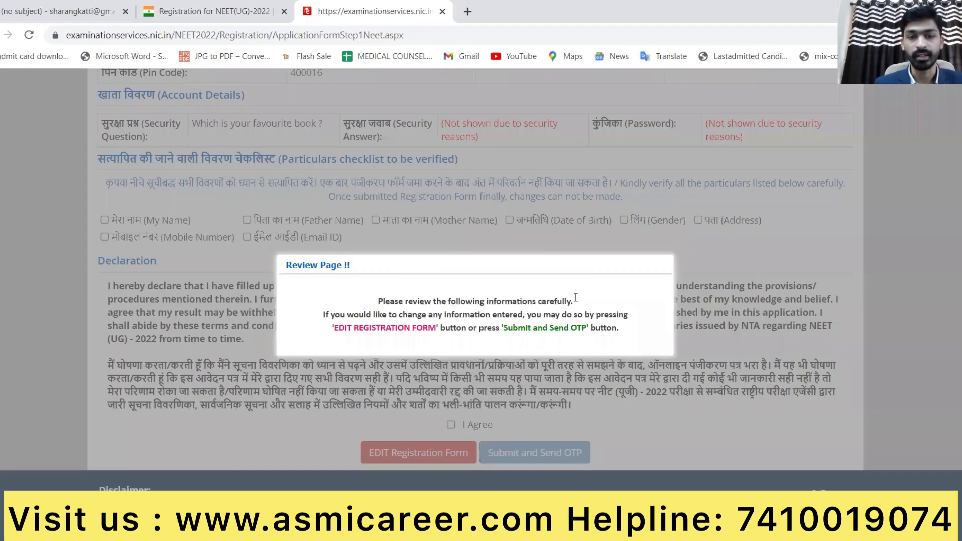
# - Dismiss the review notice and look over the entered details on the Review Page
pyautogui.click(657, 266)
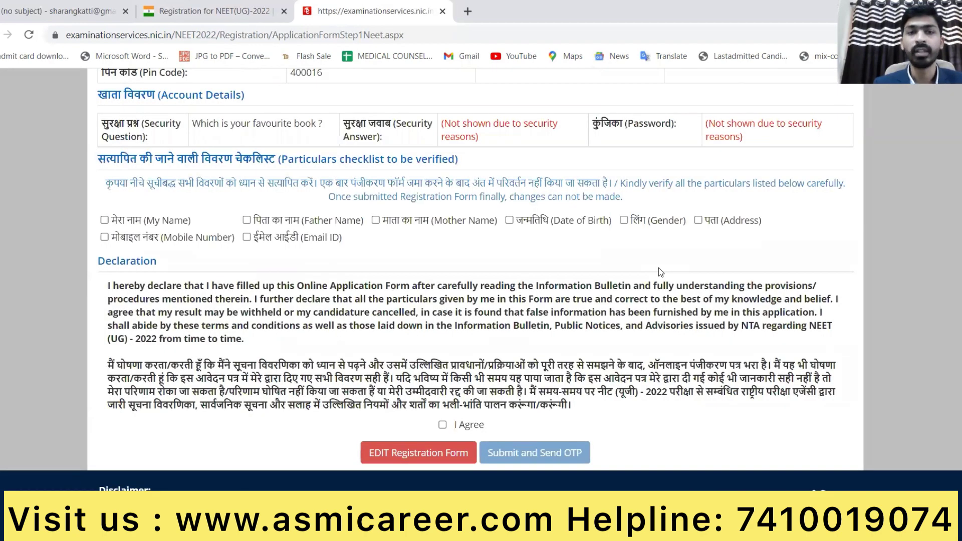
pyautogui.scroll(2, 658, 271)
pyautogui.scroll(4, 658, 267)
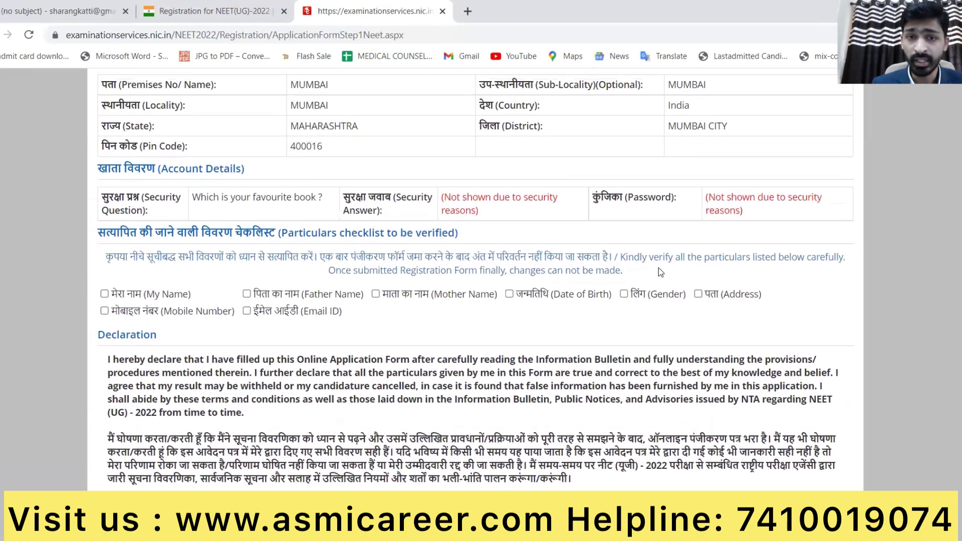
pyautogui.scroll(4, 659, 267)
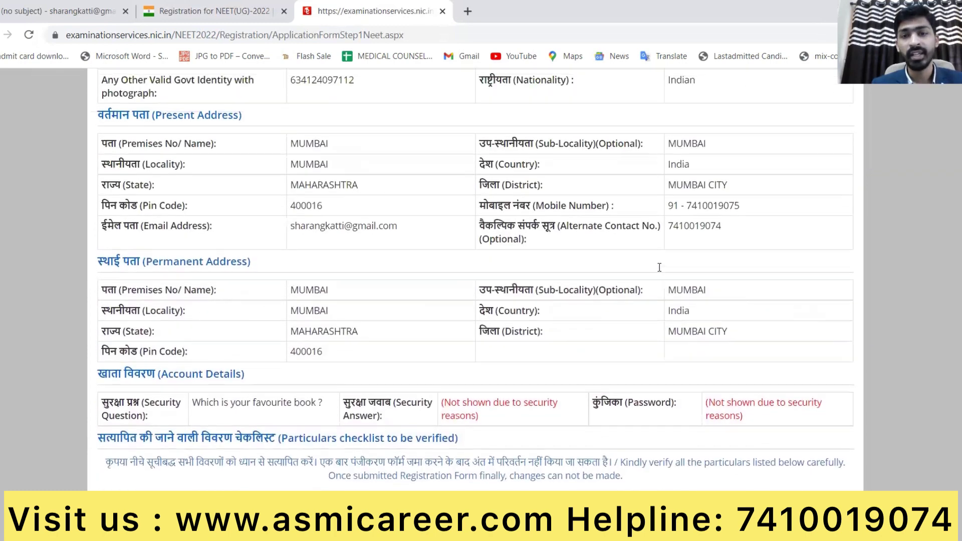
pyautogui.scroll(1, 658, 272)
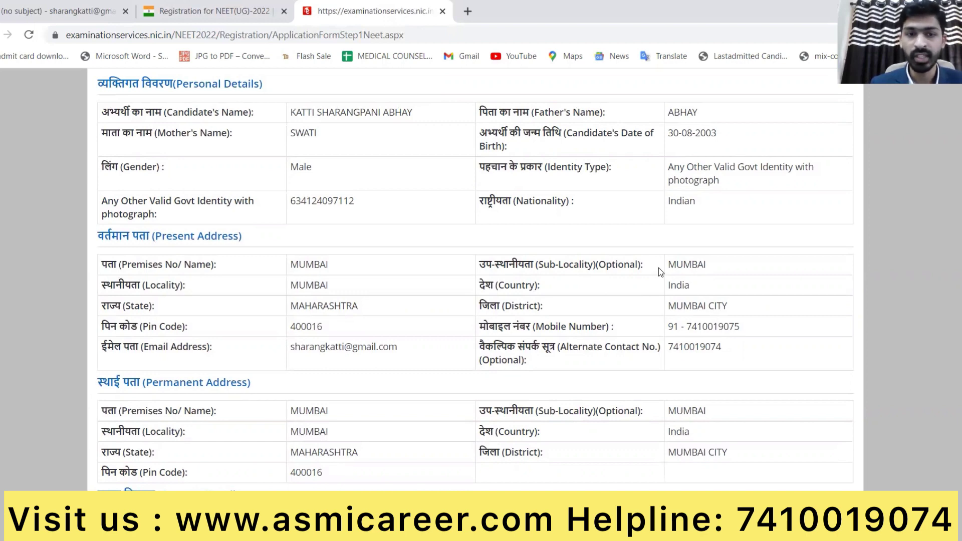
pyautogui.scroll(-3, 658, 269)
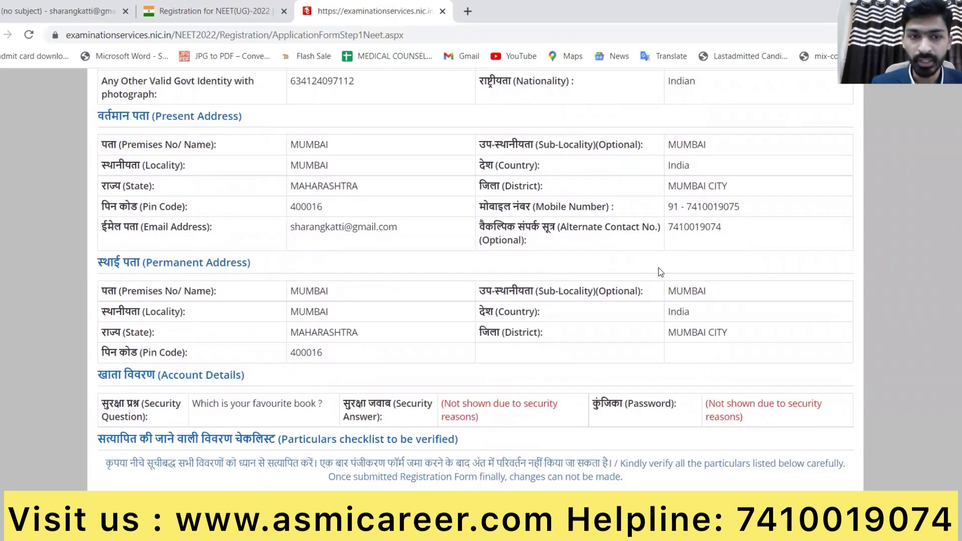
pyautogui.scroll(-1, 658, 268)
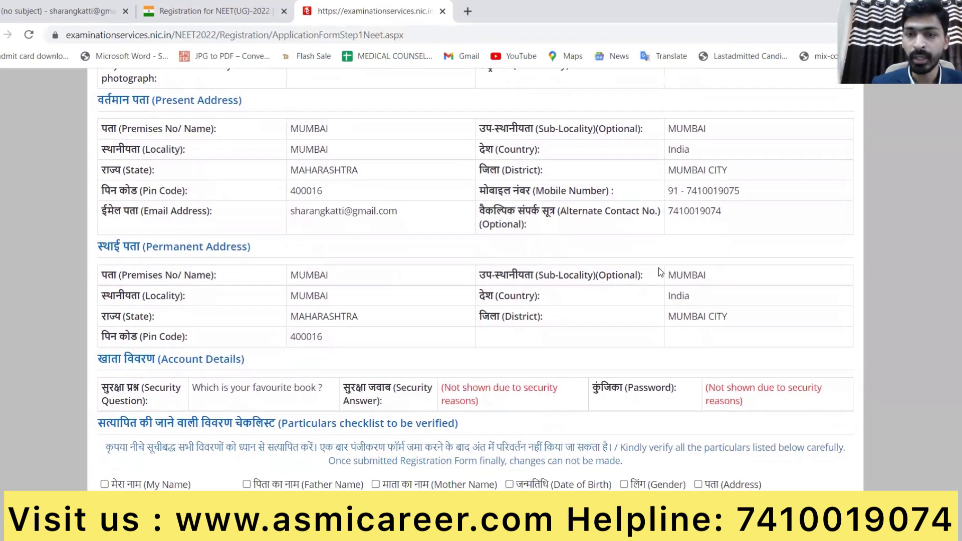
pyautogui.scroll(-2, 658, 268)
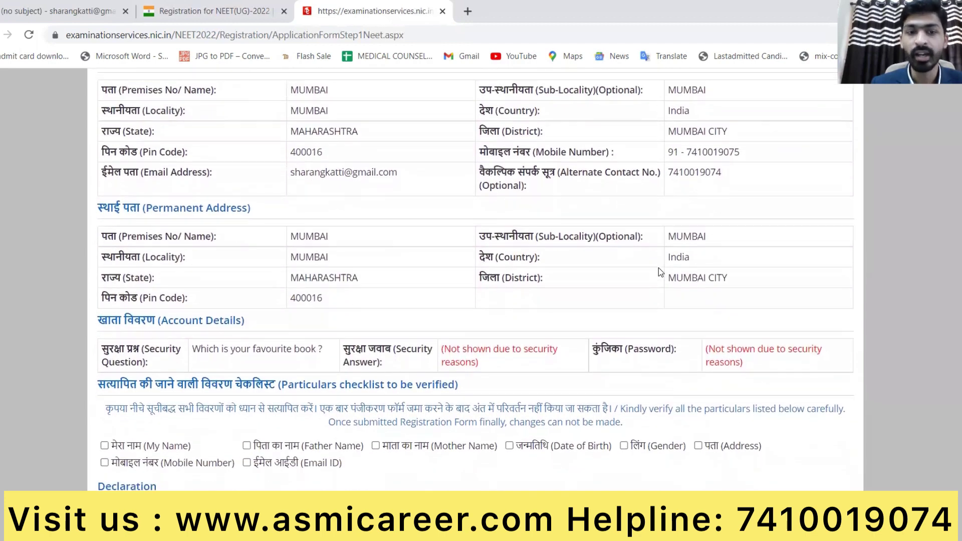
pyautogui.scroll(-3, 658, 268)
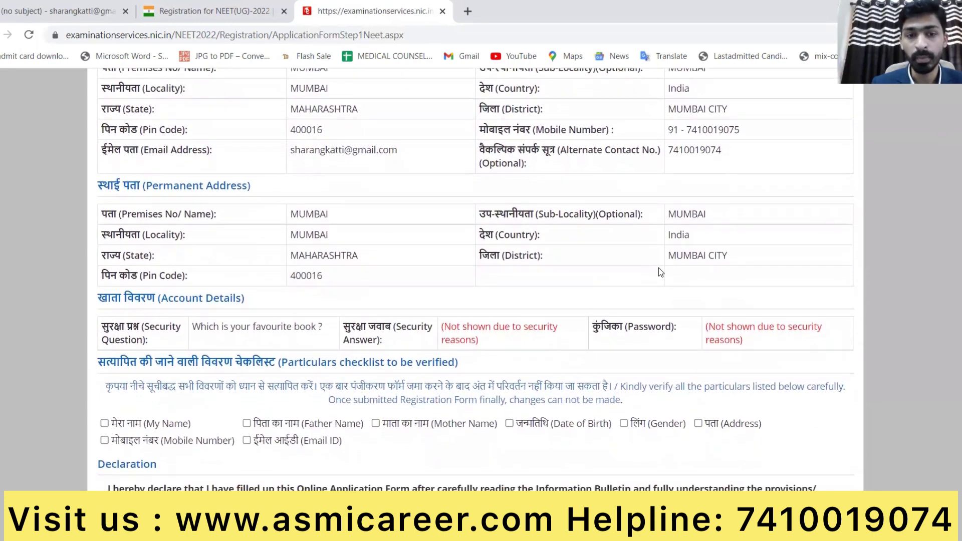
pyautogui.scroll(-2, 658, 267)
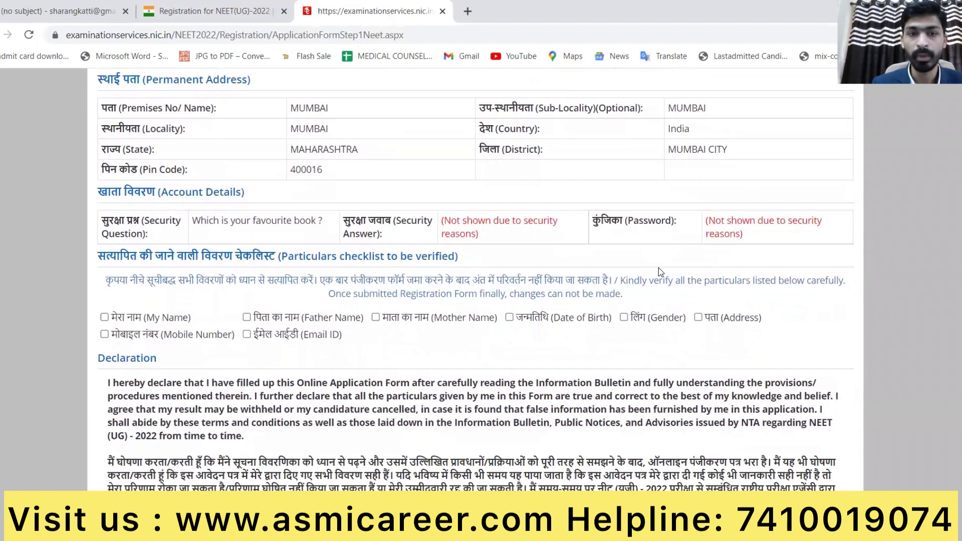
# - Mark all eight particulars verified: name, father, mother, birth date, gender, address, mobile, e-mail
pyautogui.click(104, 317)
pyautogui.press('Tab')
pyautogui.press('space')
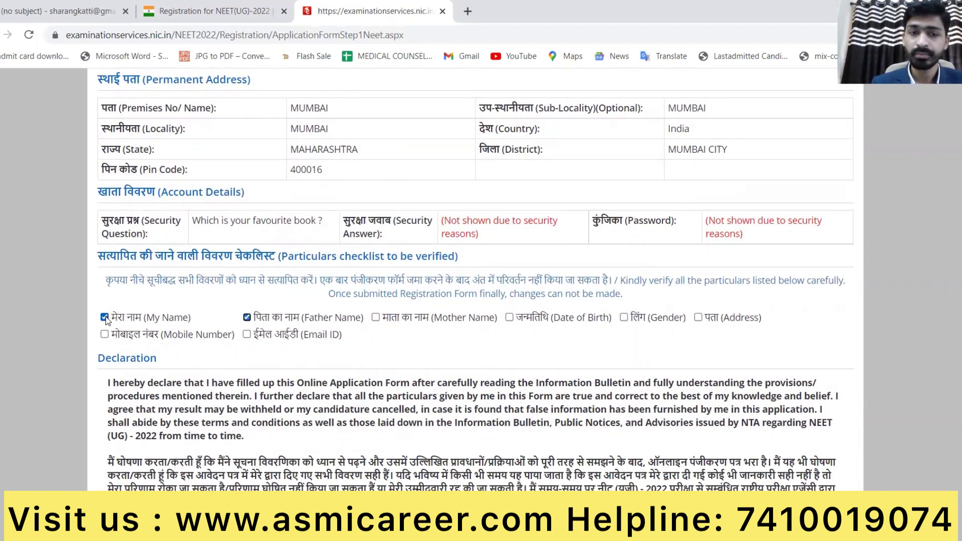
pyautogui.press('Tab')
pyautogui.press('space')
pyautogui.press('Tab')
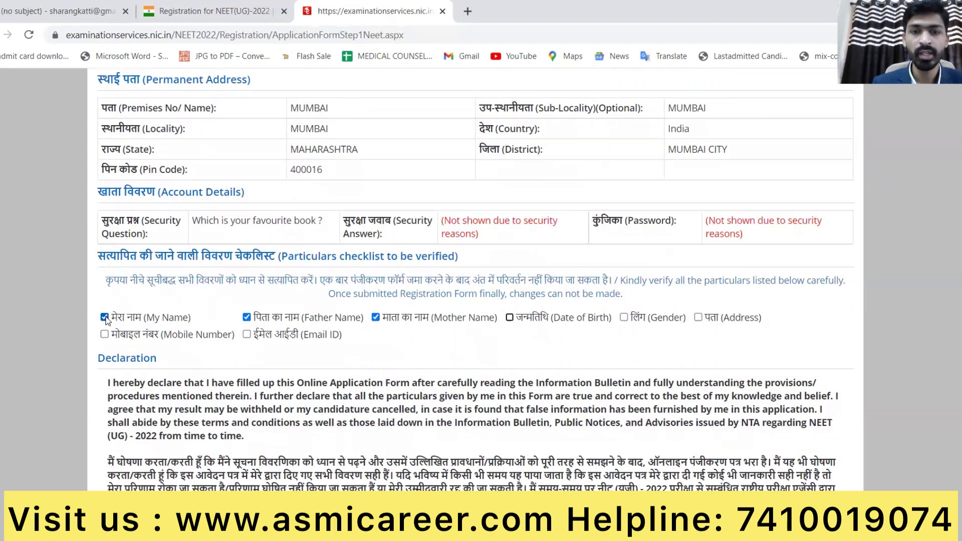
pyautogui.press('space')
pyautogui.press('Tab')
pyautogui.press('space')
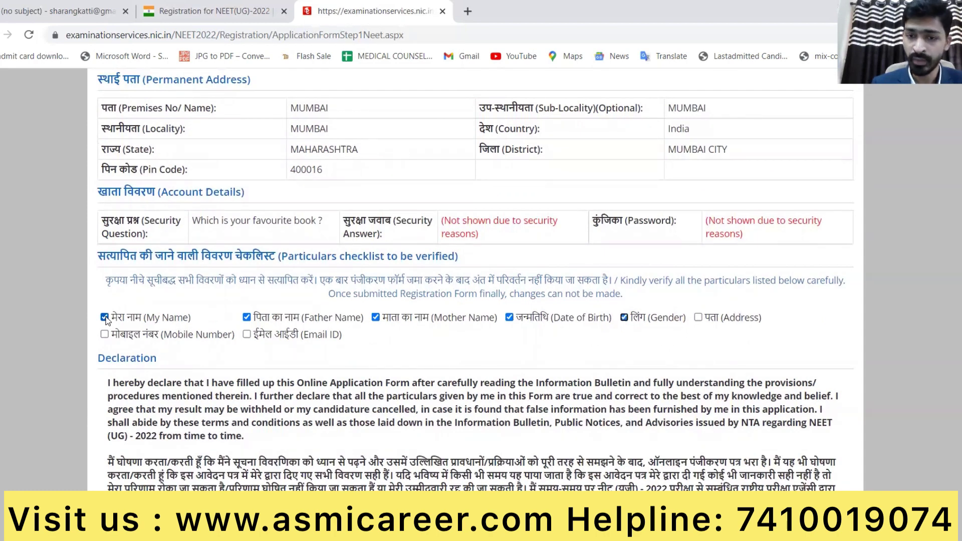
pyautogui.press('Tab')
pyautogui.press('space')
pyautogui.press('Tab')
pyautogui.press('space')
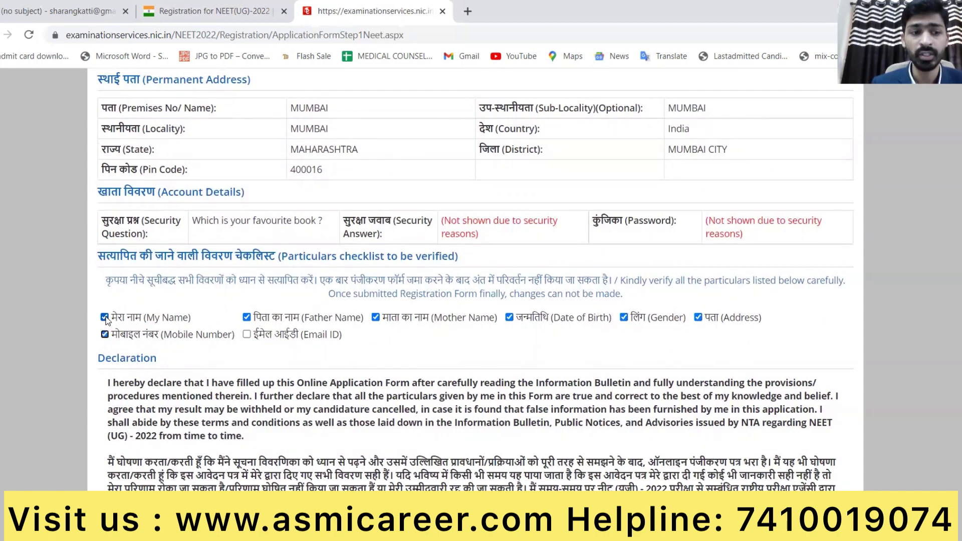
pyautogui.press('Tab')
pyautogui.press('space')
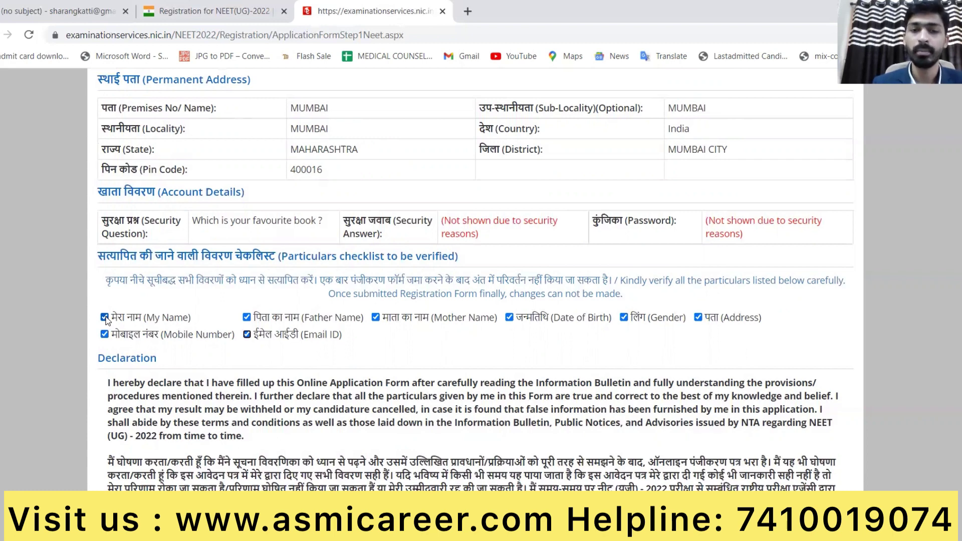
# - Agree to the declaration and submit the details to request an OTP
pyautogui.scroll(-2, 307, 366)
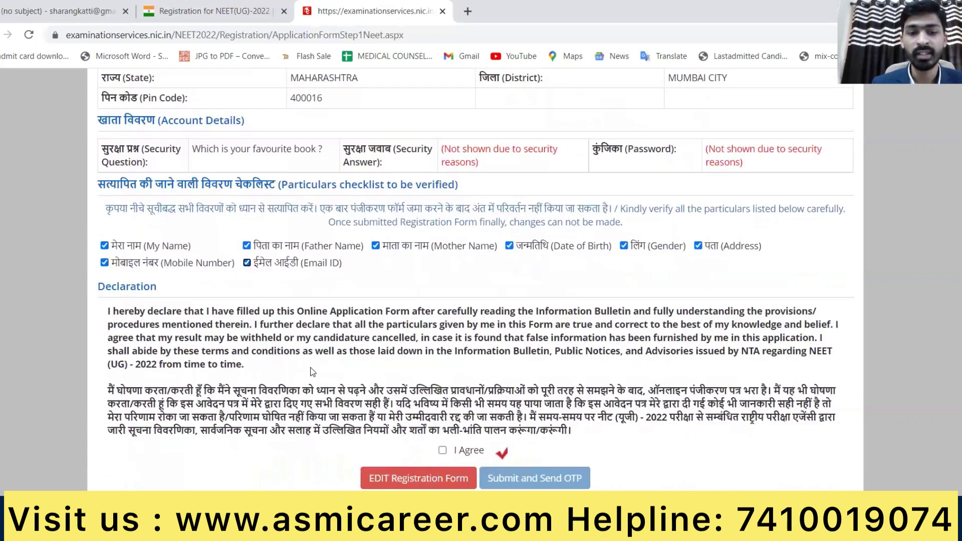
pyautogui.click(441, 425)
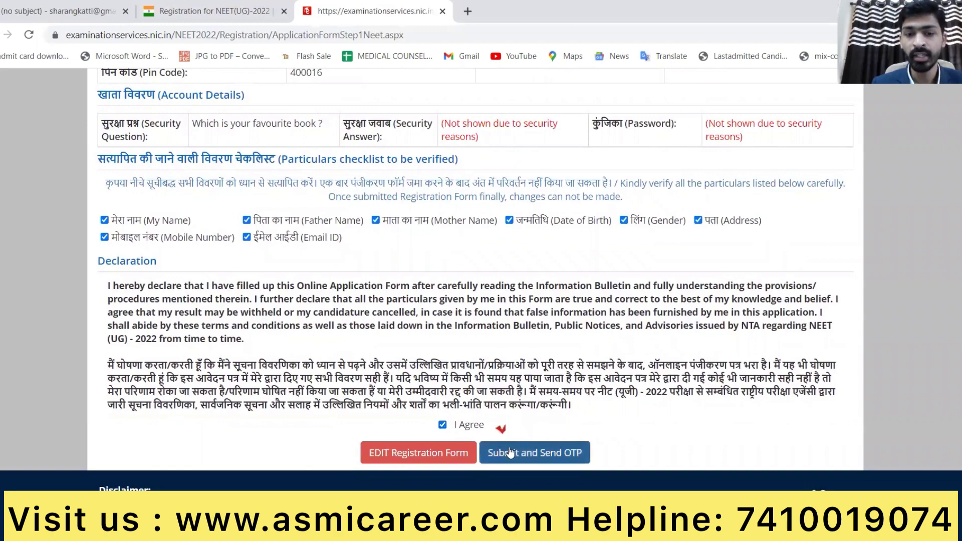
pyautogui.click(509, 451)
# - Confirm the submission, enter the received OTP and submit the registration form
pyautogui.click(458, 326)
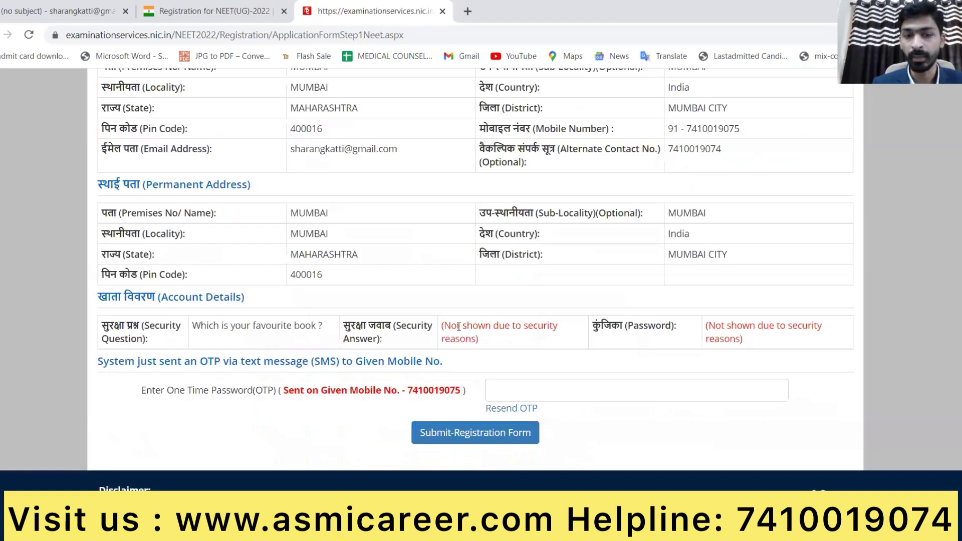
pyautogui.click(521, 384)
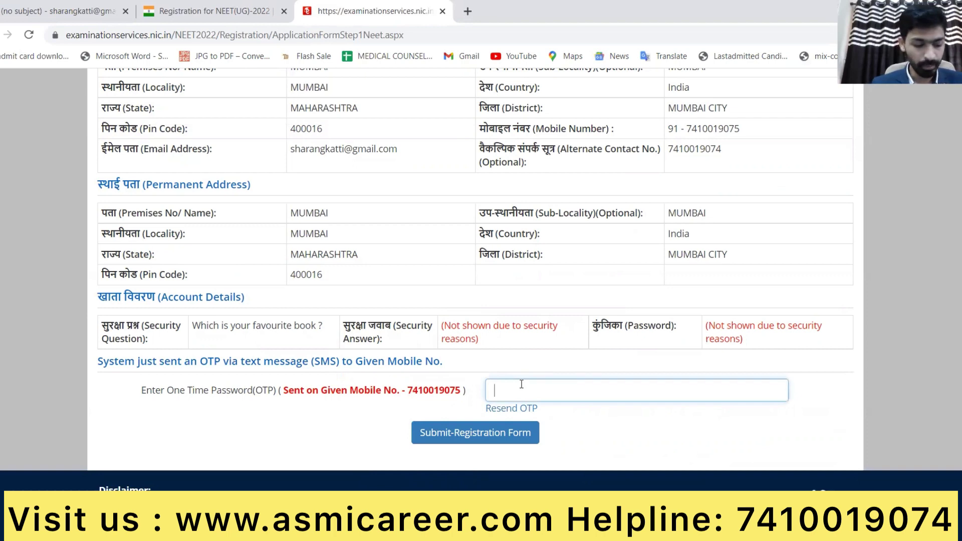
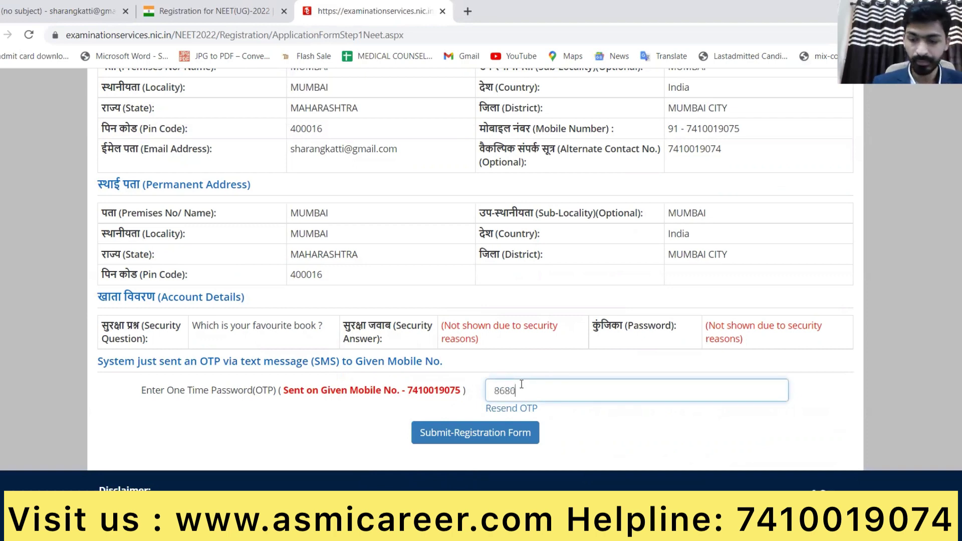
pyautogui.click(475, 432)
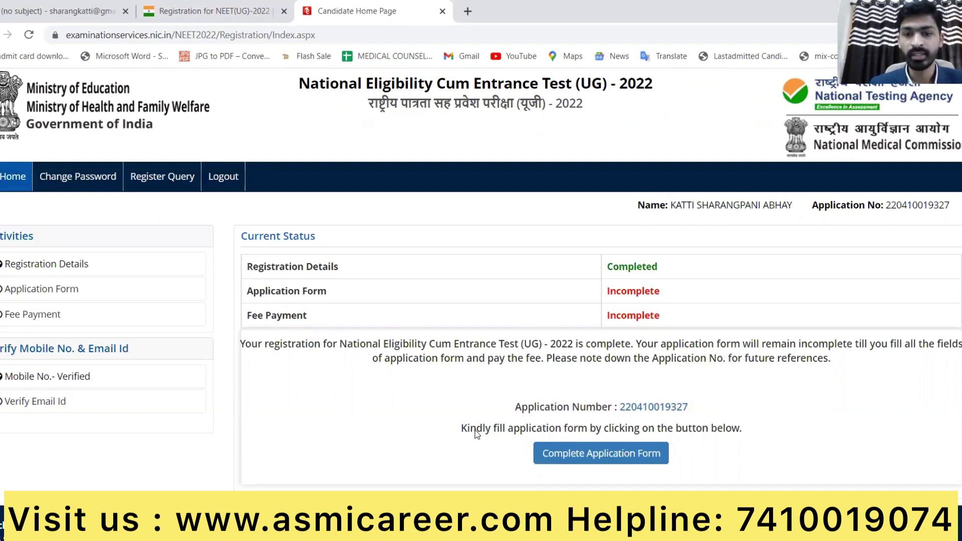
# - Start the Complete Application Form and open its Personal Details step
pyautogui.click(589, 464)
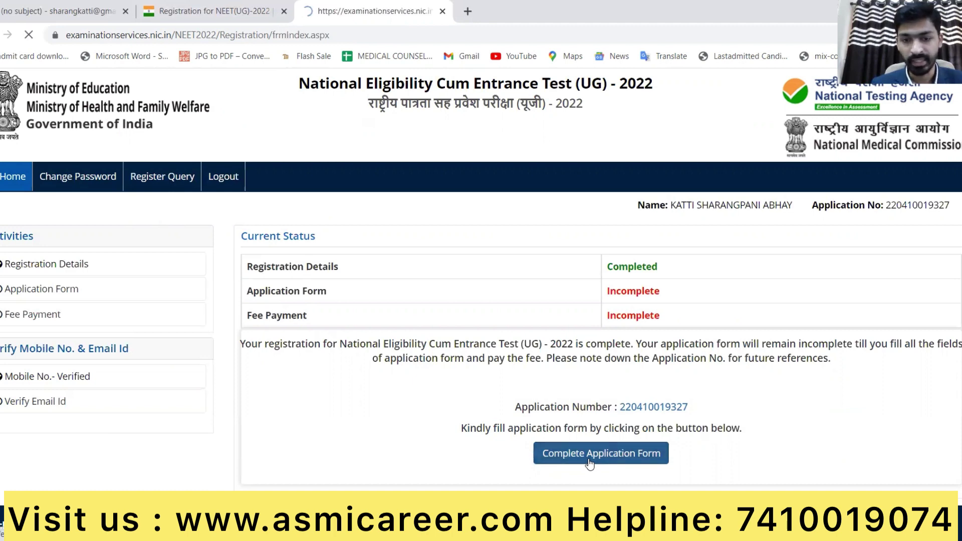
pyautogui.scroll(-1, 589, 464)
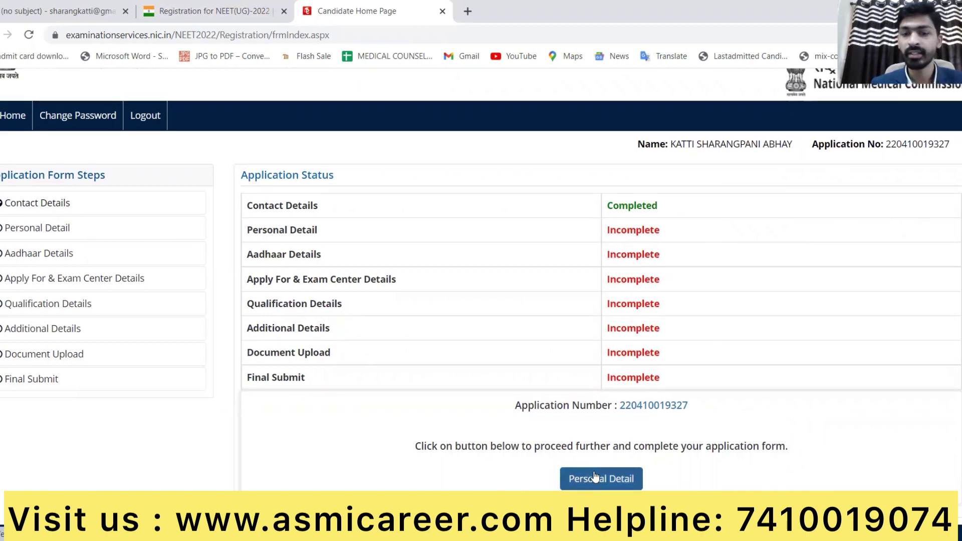
pyautogui.click(595, 477)
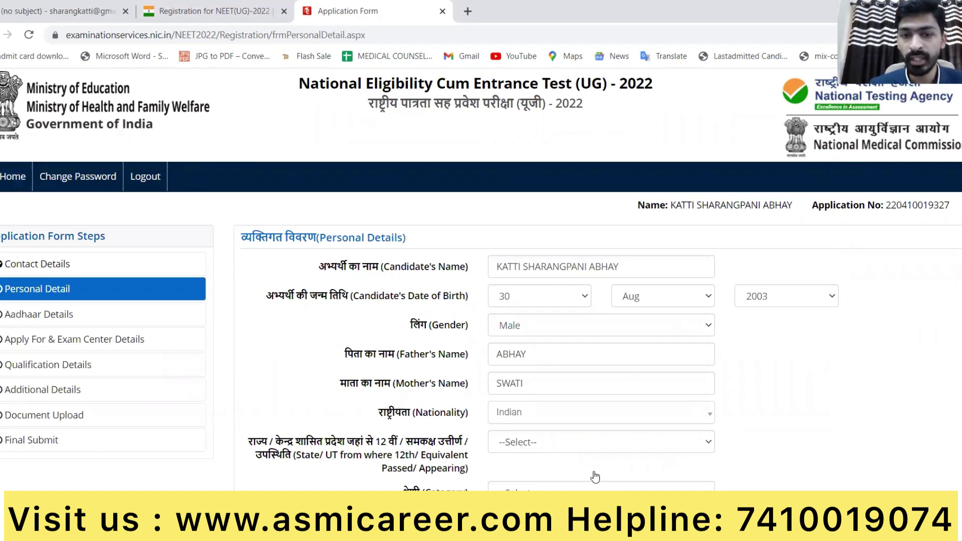
pyautogui.scroll(-2, 595, 476)
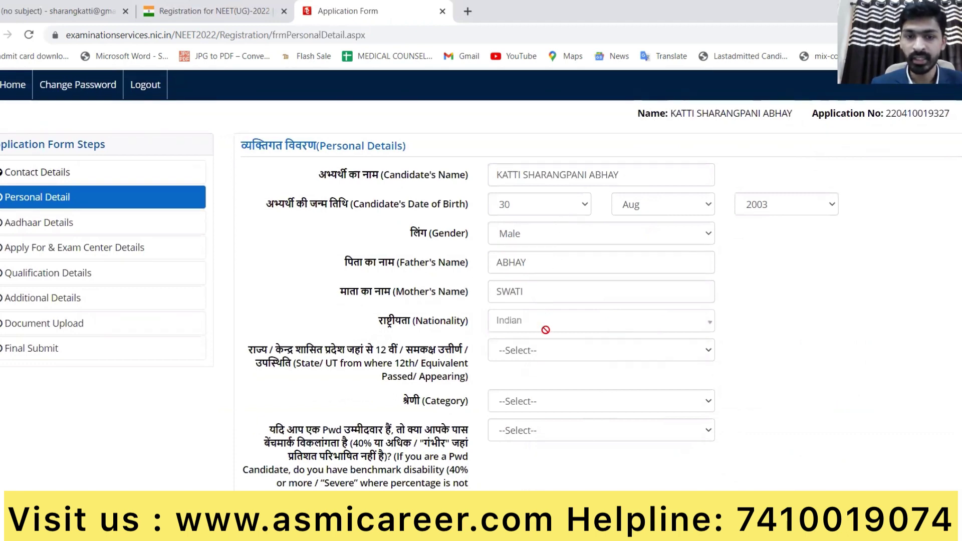
# - Set the 12th-qualification state to MAHARASHTRA and the category to General
pyautogui.scroll(-1, 545, 329)
pyautogui.click(589, 331)
pyautogui.write('mah')
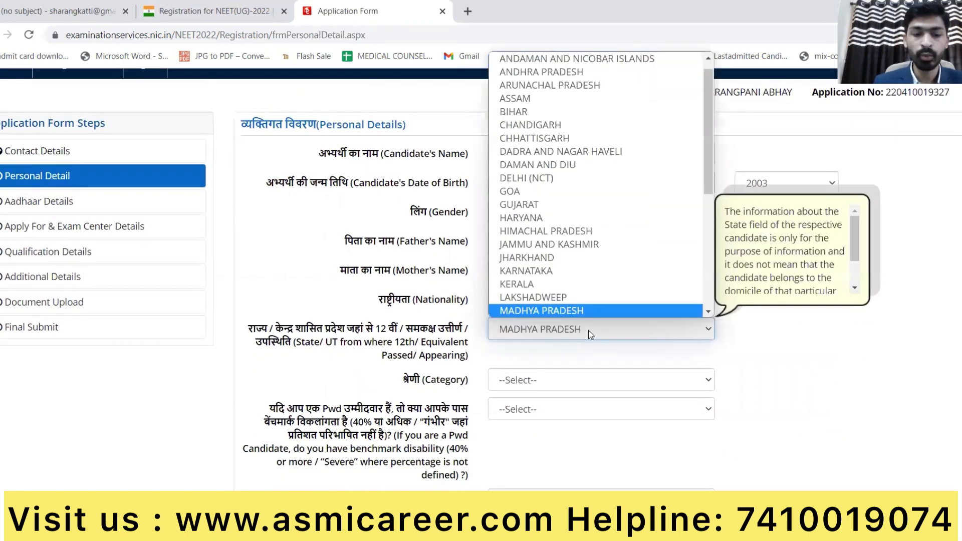
pyautogui.press('Return')
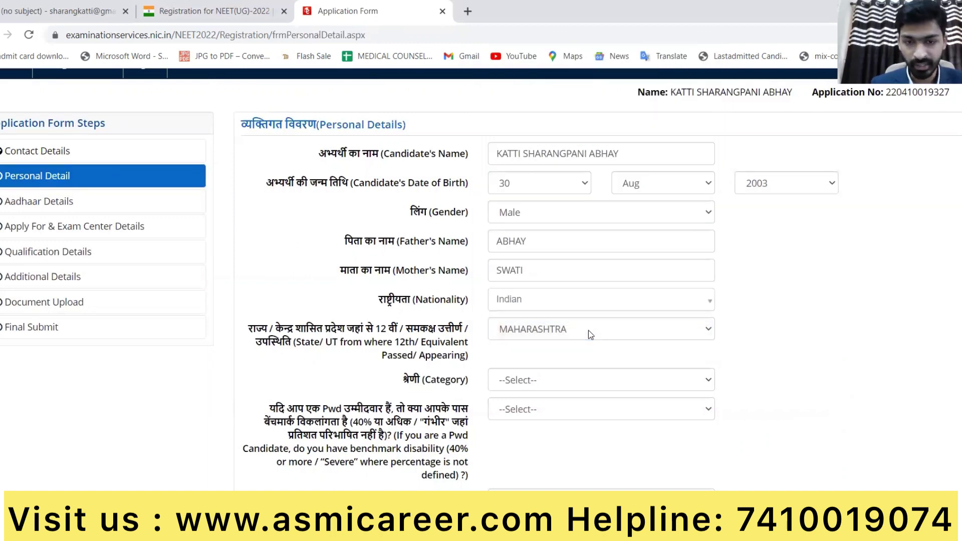
pyautogui.scroll(-2, 588, 329)
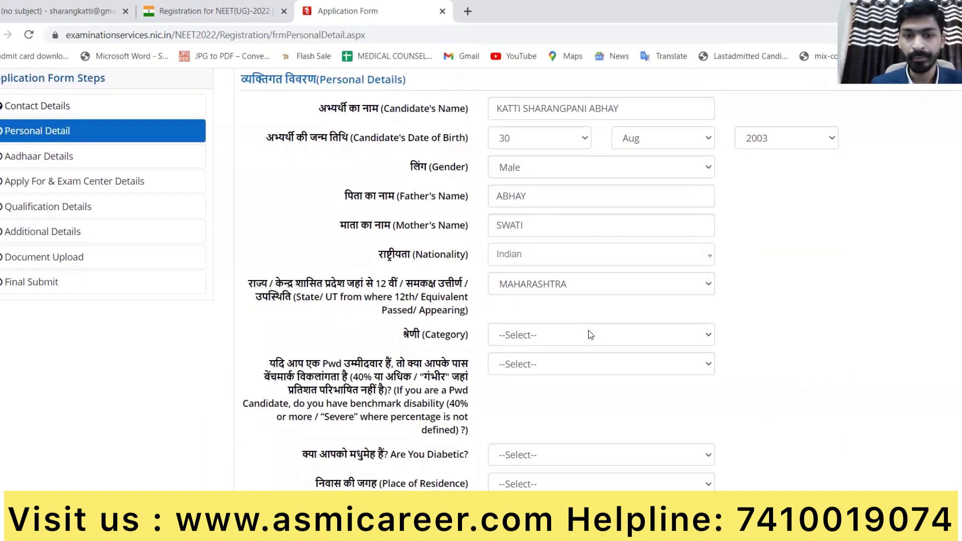
pyautogui.click(589, 334)
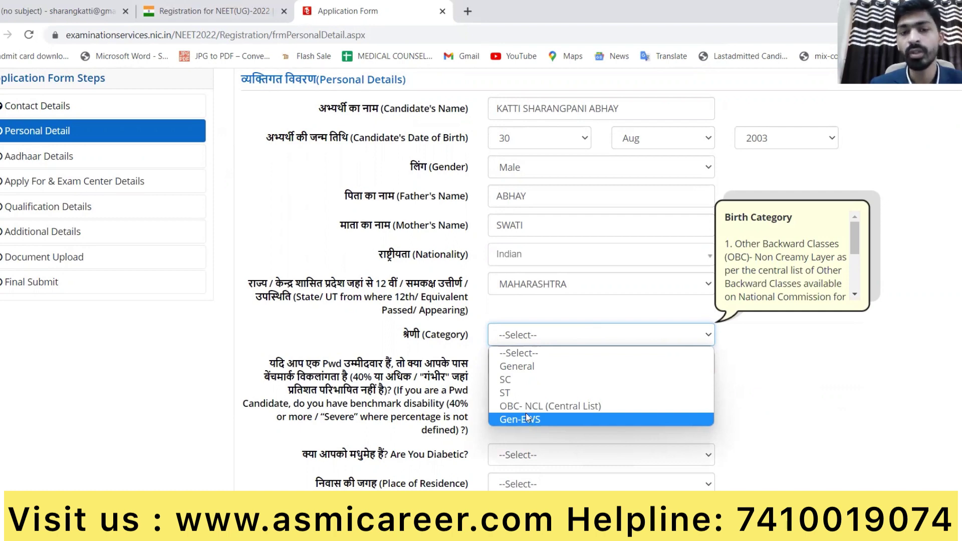
pyautogui.click(518, 366)
pyautogui.scroll(-1, 518, 369)
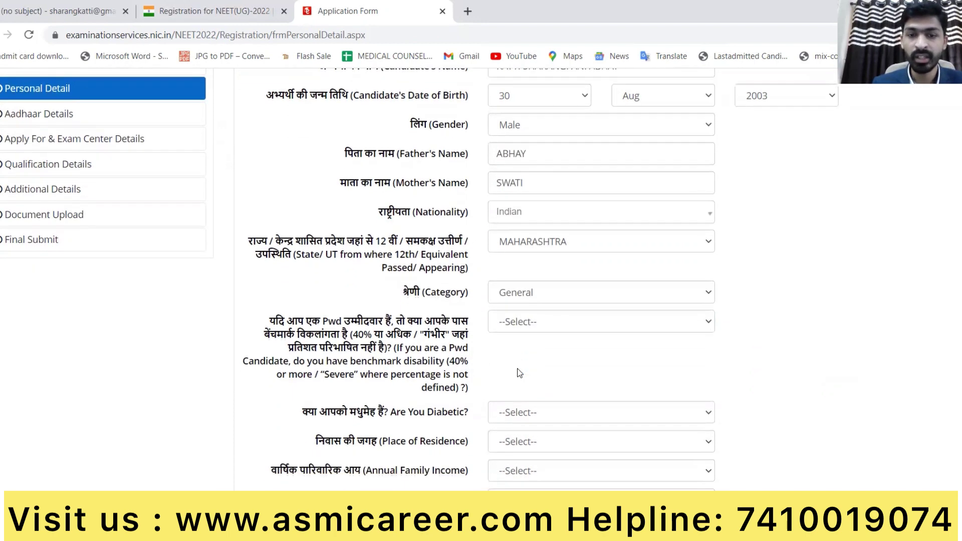
# - Answer No to the benchmark disability question, correcting an initial Yes
pyautogui.click(507, 320)
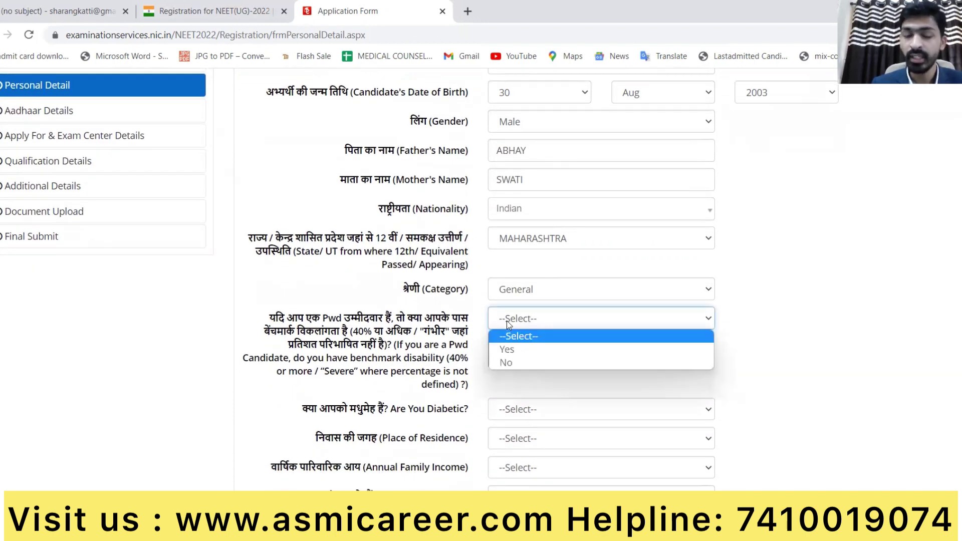
pyautogui.click(507, 348)
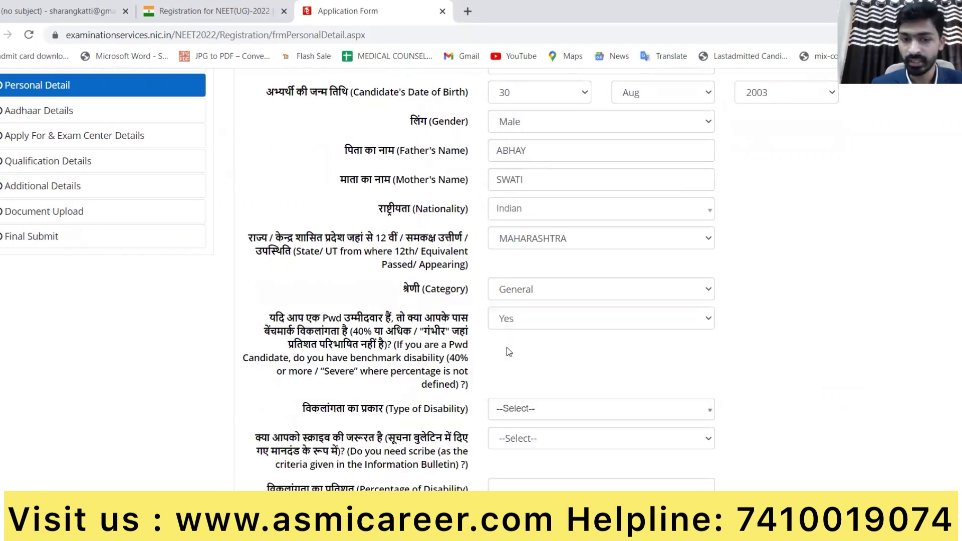
pyautogui.click(515, 409)
pyautogui.click(516, 409)
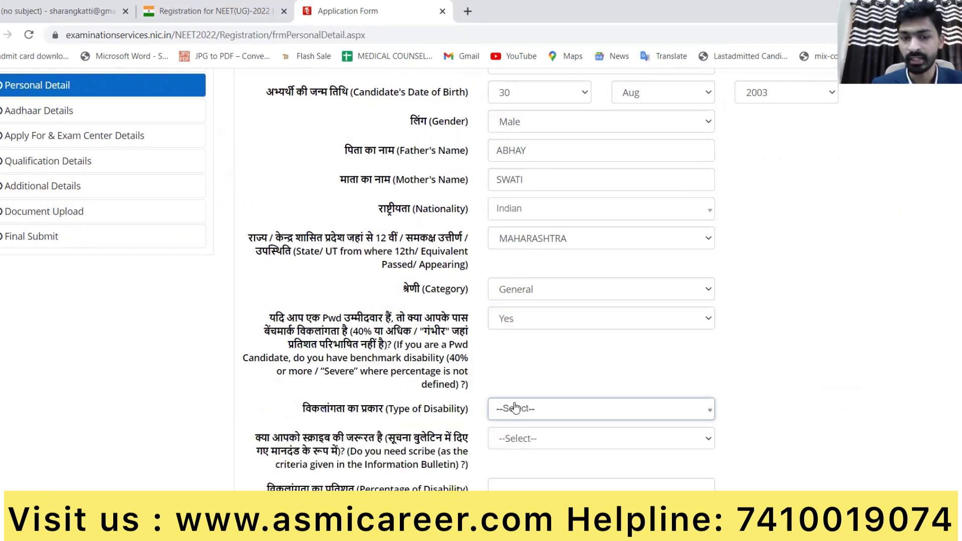
pyautogui.click(503, 320)
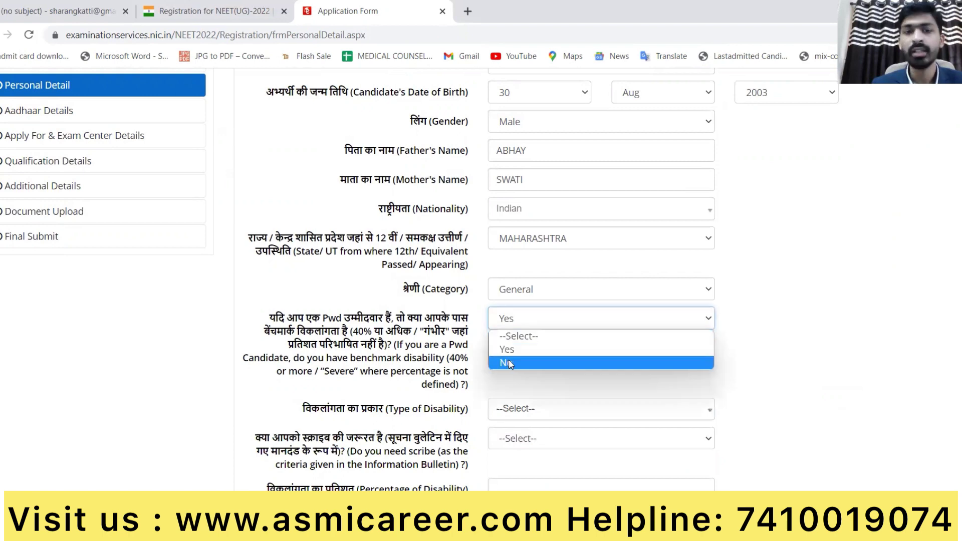
pyautogui.click(507, 362)
pyautogui.scroll(-3, 510, 363)
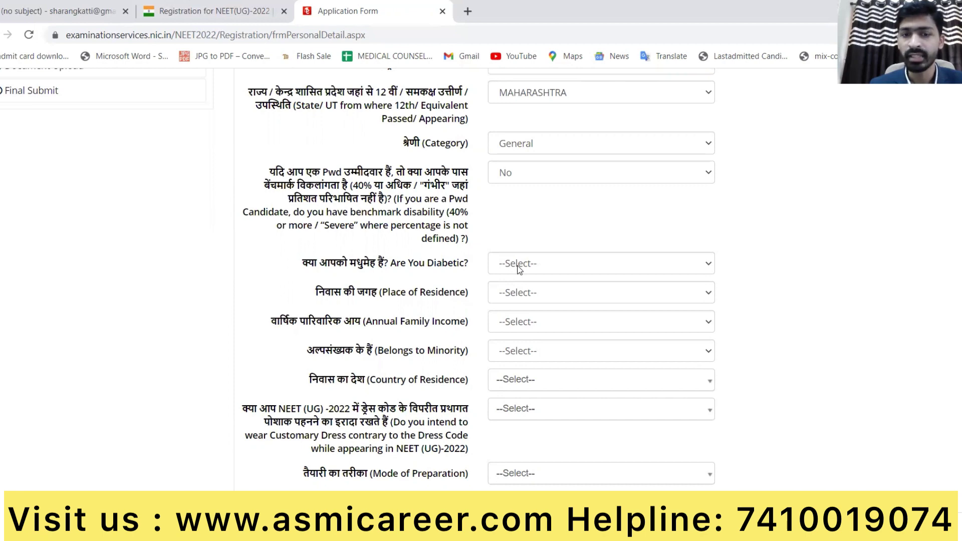
# - Answer No to diabetic, set residence to Urban and income to RS. 800001 AND ABOVE
pyautogui.click(519, 270)
pyautogui.click(516, 307)
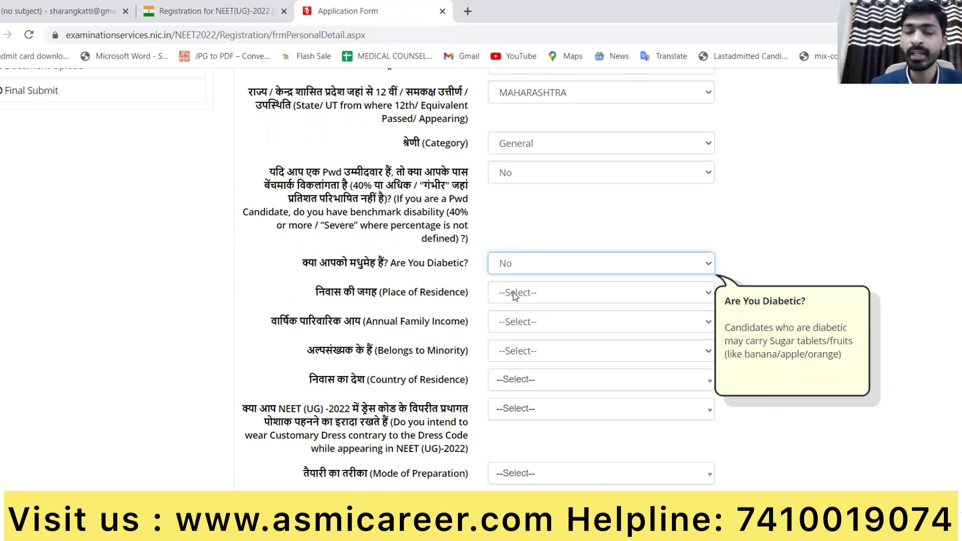
pyautogui.click(513, 293)
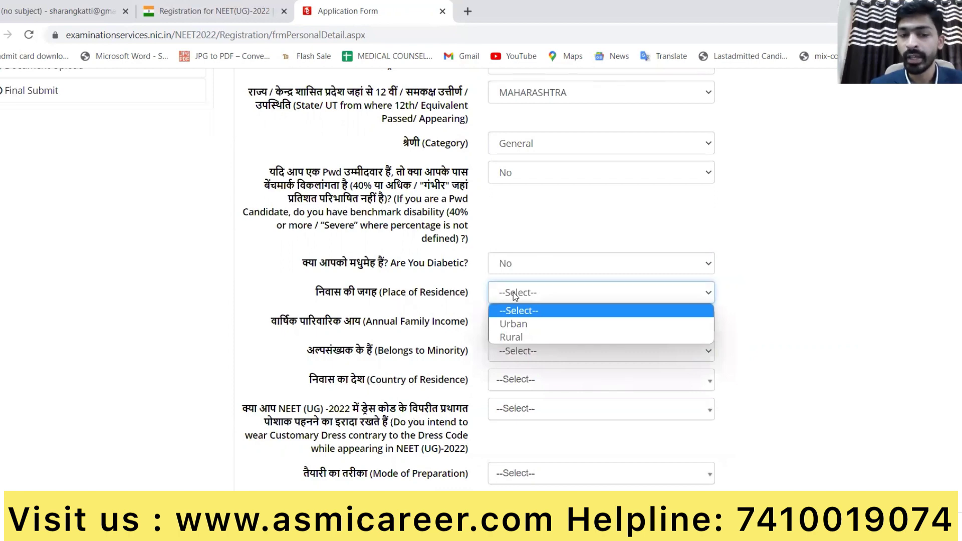
pyautogui.click(512, 326)
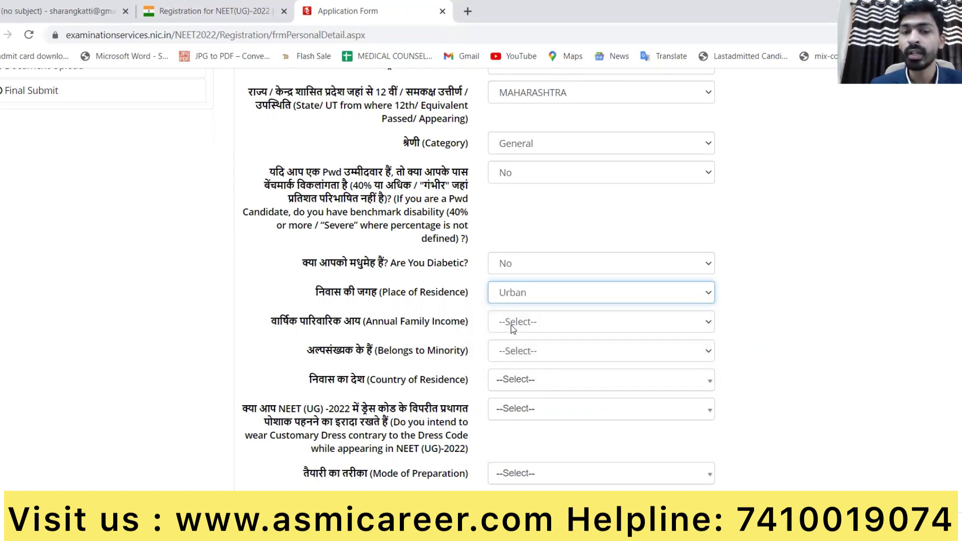
pyautogui.click(513, 326)
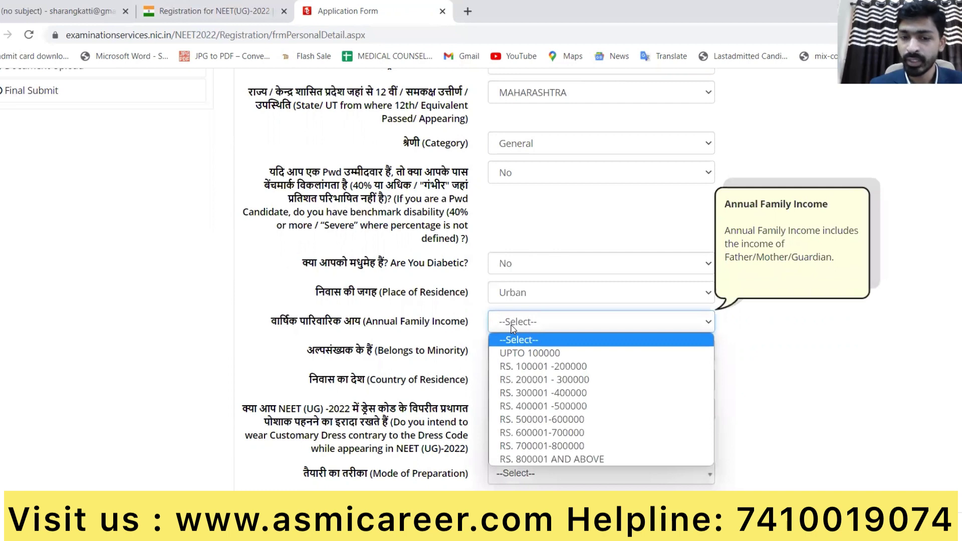
pyautogui.click(539, 460)
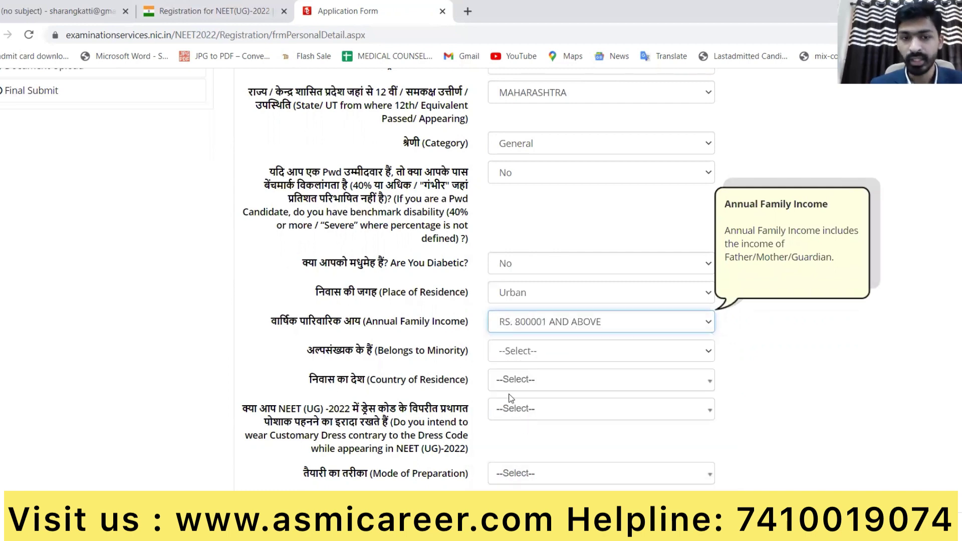
# - Set the minority answer to No and the country of residence to India
pyautogui.click(515, 353)
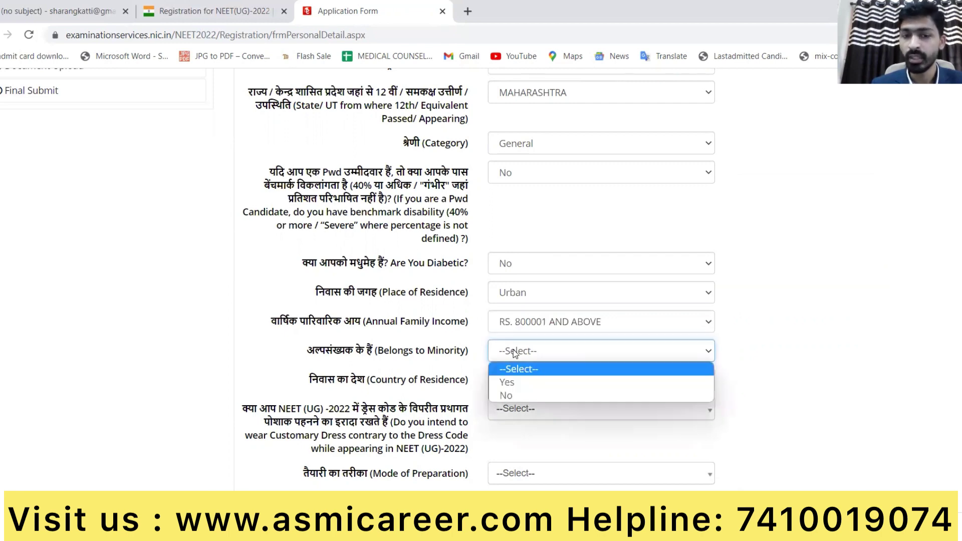
pyautogui.click(508, 382)
pyautogui.scroll(-1, 510, 379)
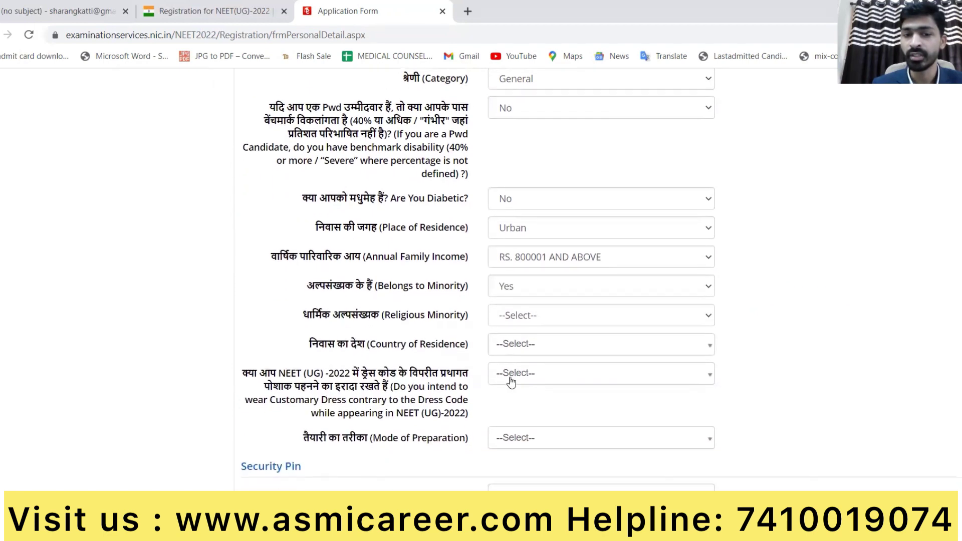
pyautogui.click(507, 315)
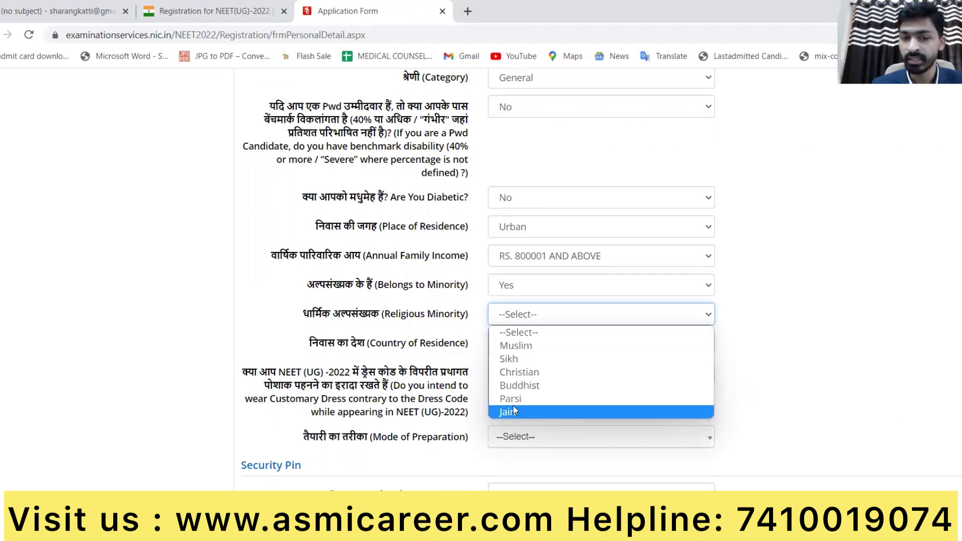
pyautogui.click(518, 289)
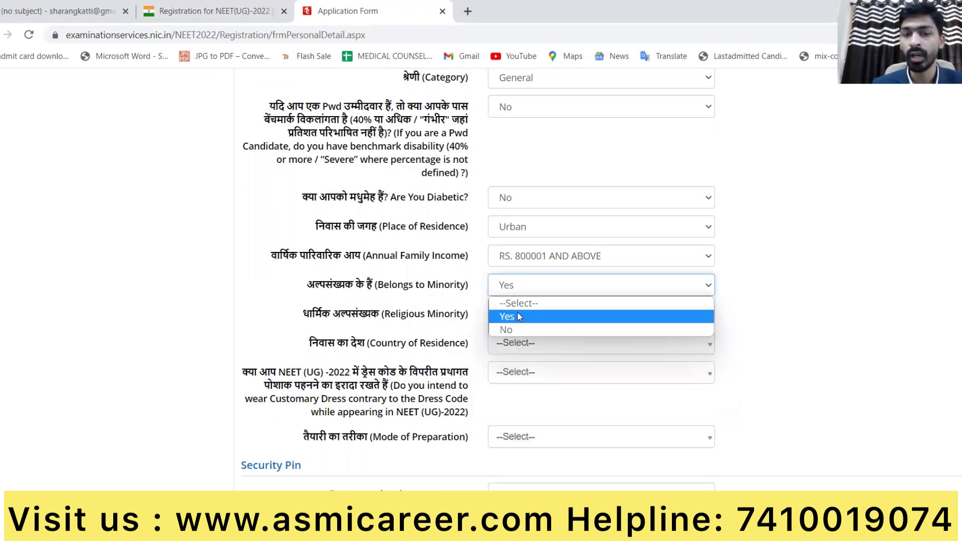
pyautogui.click(518, 332)
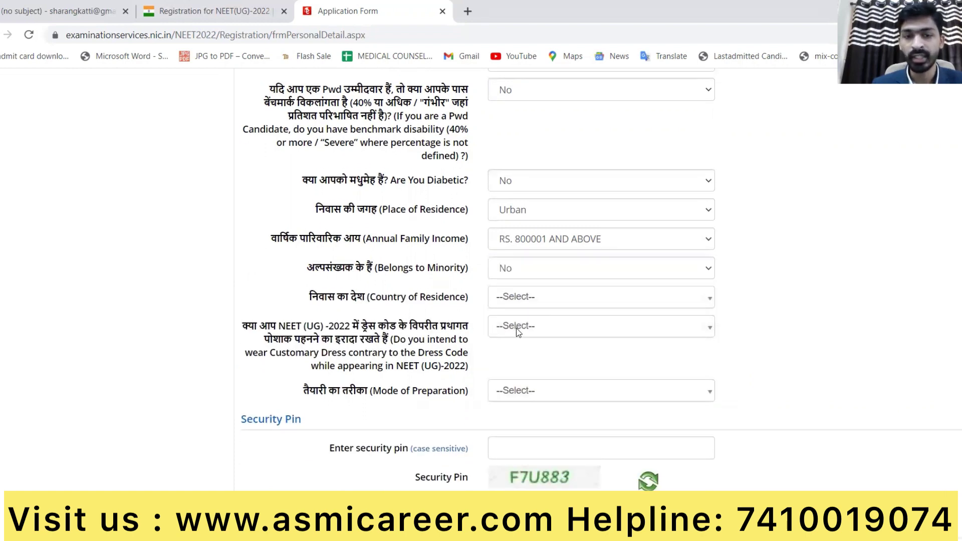
pyautogui.click(517, 295)
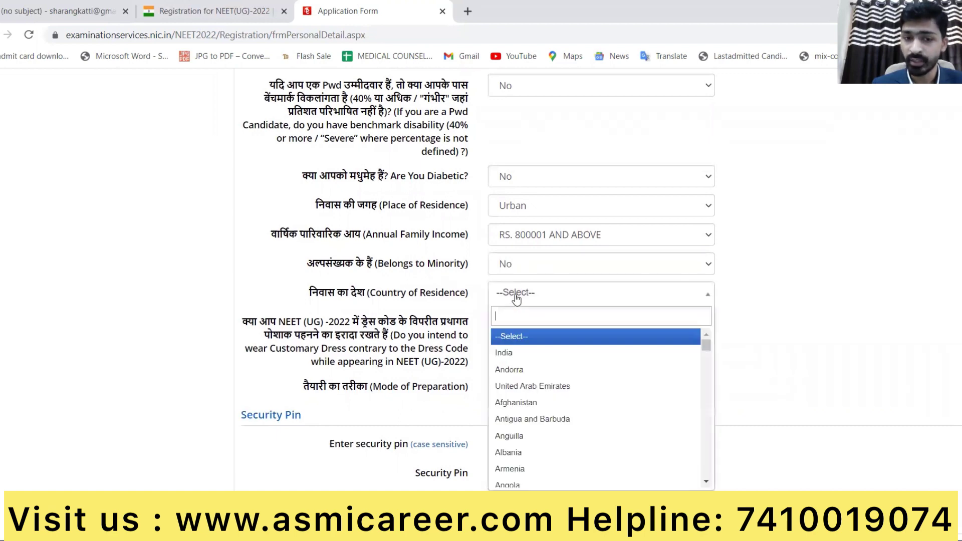
pyautogui.click(516, 353)
pyautogui.scroll(-1, 514, 350)
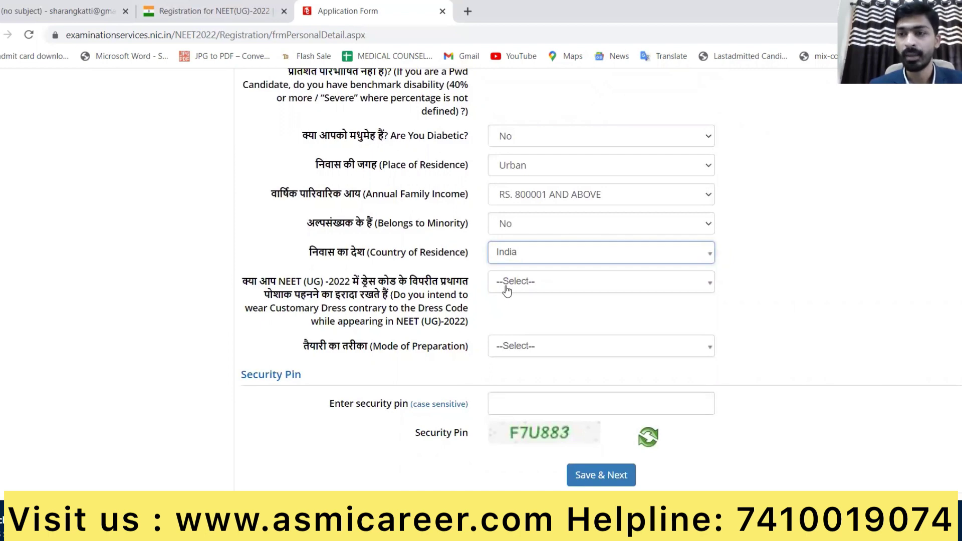
# - Choose No for customary dress and Self Study as the mode of preparation
pyautogui.click(507, 290)
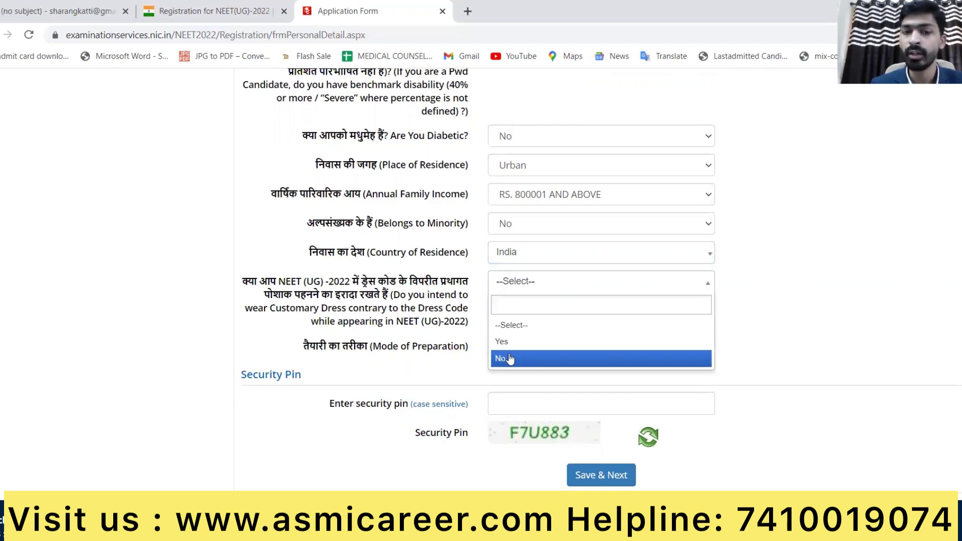
pyautogui.click(509, 358)
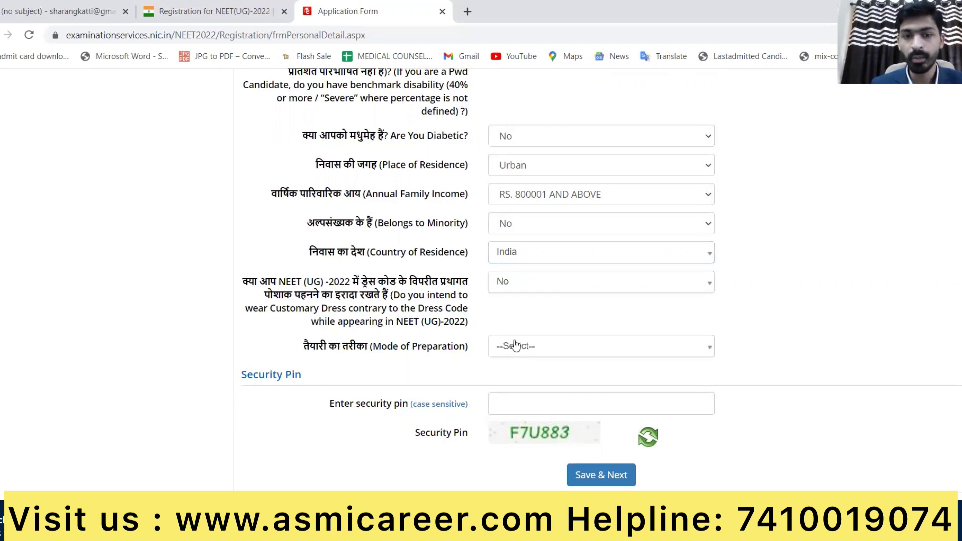
pyautogui.click(514, 345)
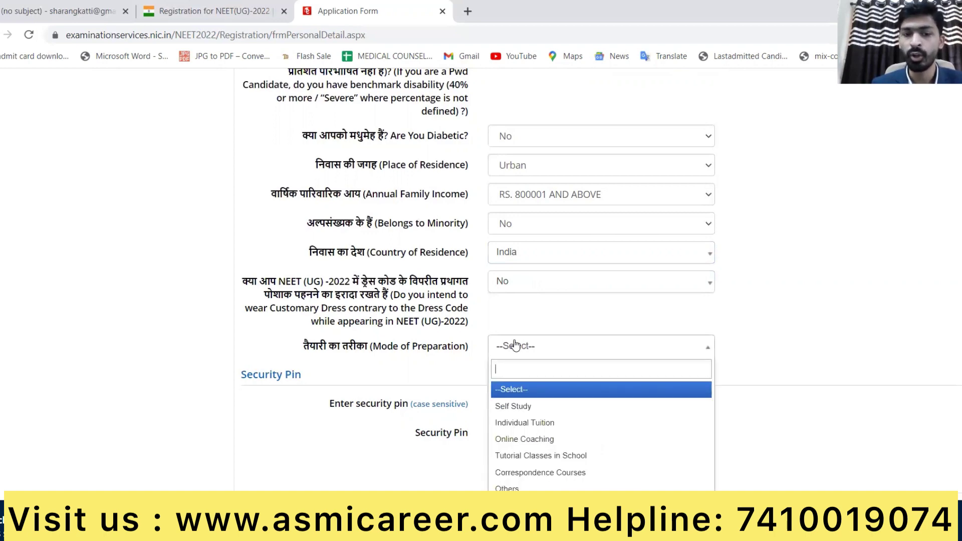
pyautogui.click(516, 410)
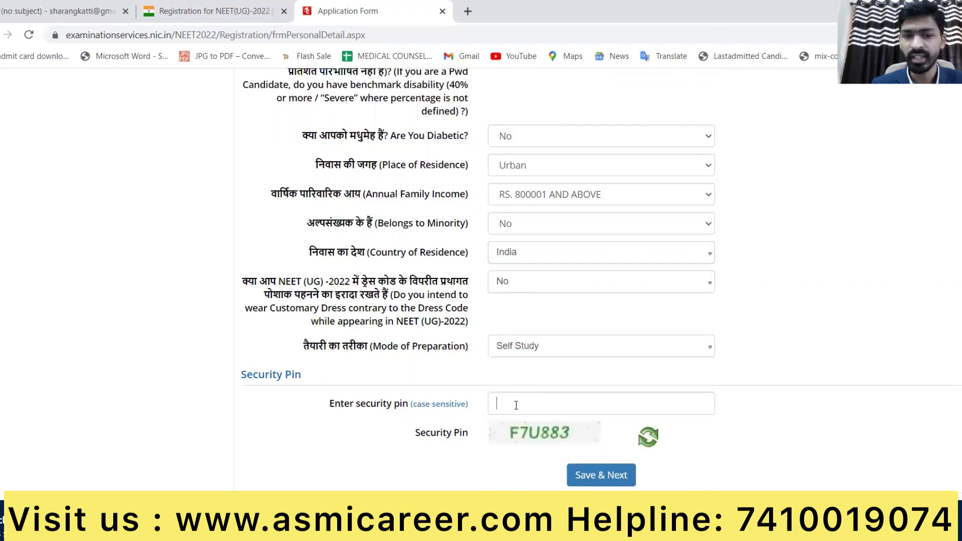
# - Enter the security pin, then save the personal details and confirm with Yes
pyautogui.click(516, 405)
pyautogui.write('F')
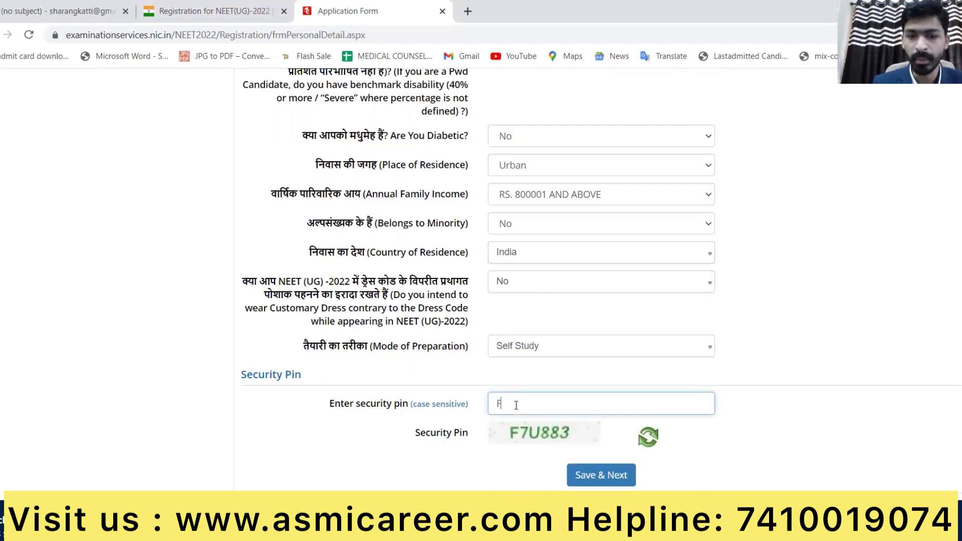
pyautogui.write('7U883')
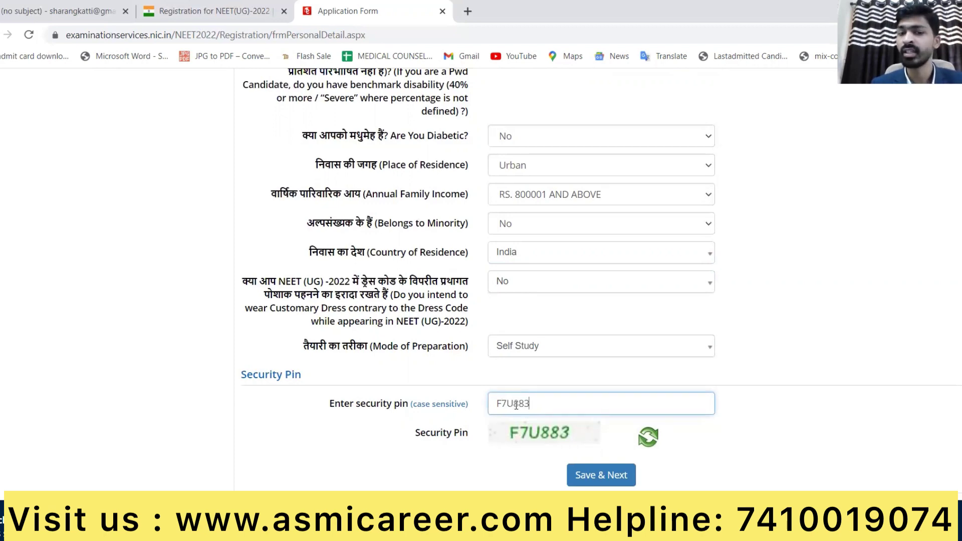
pyautogui.scroll(-1, 541, 408)
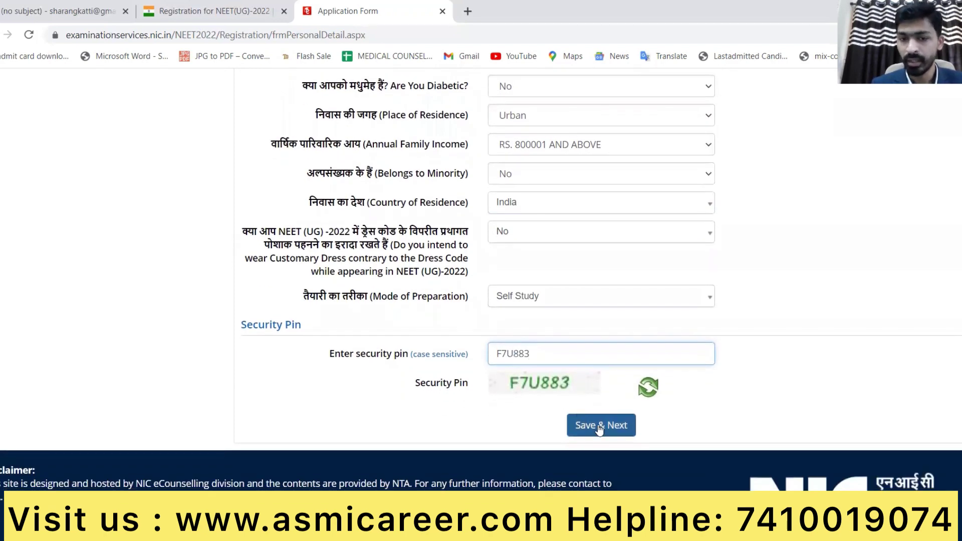
pyautogui.click(598, 424)
pyautogui.click(464, 343)
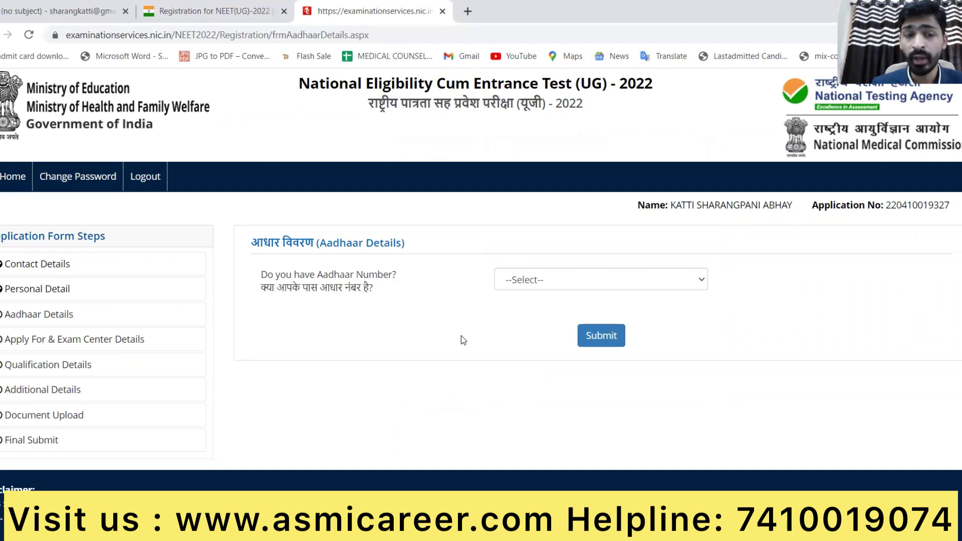
# - Answer Yes to 'Do you have Aadhaar Number?', submit and confirm to reveal the consent options
pyautogui.click(536, 281)
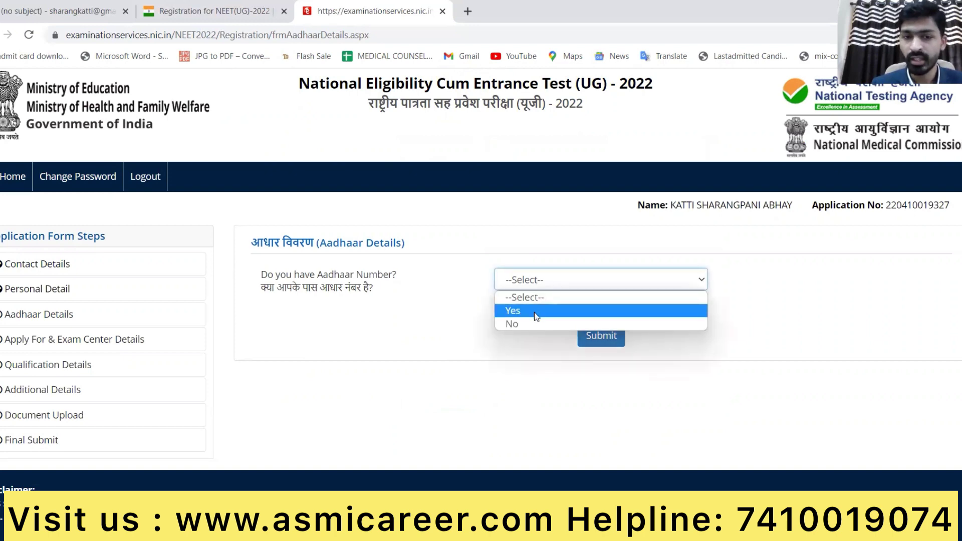
pyautogui.click(534, 312)
pyautogui.click(600, 336)
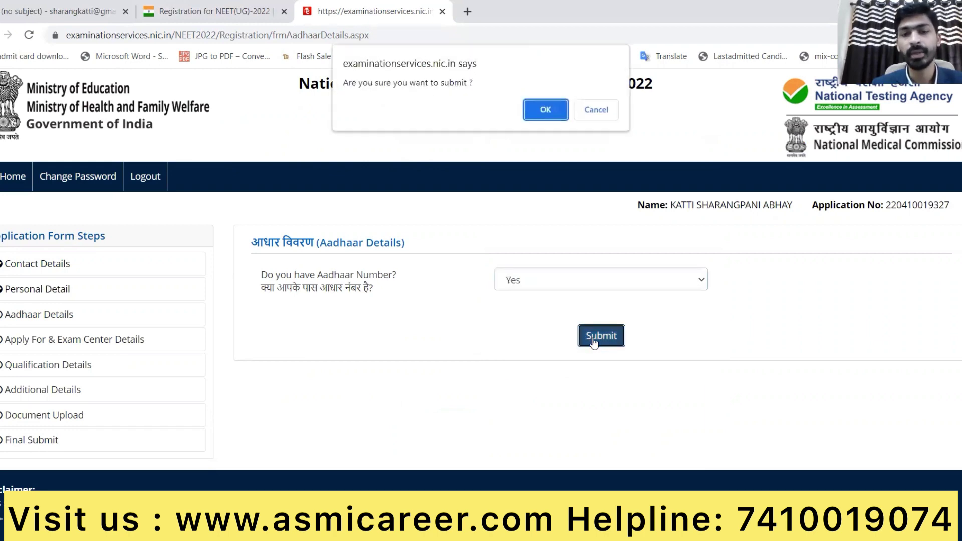
pyautogui.click(534, 108)
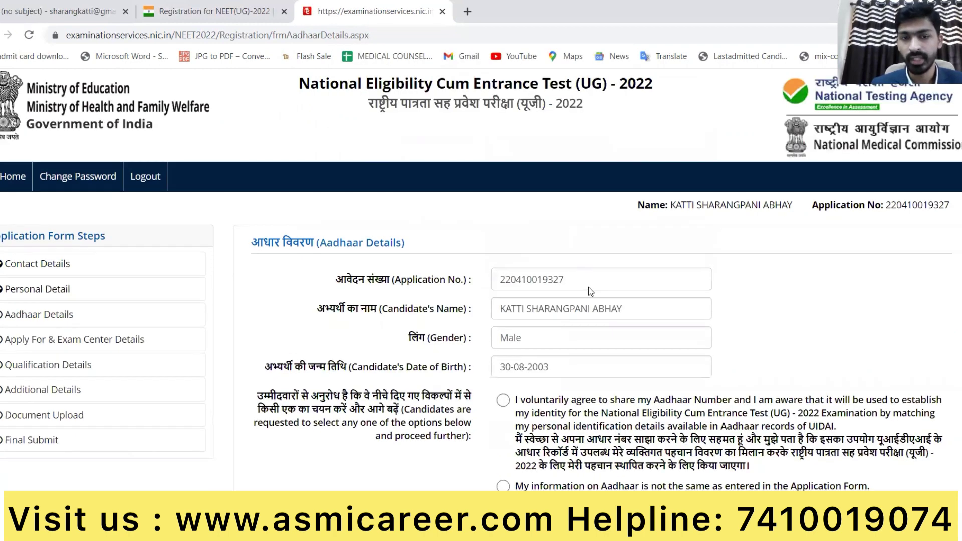
pyautogui.scroll(-2, 588, 296)
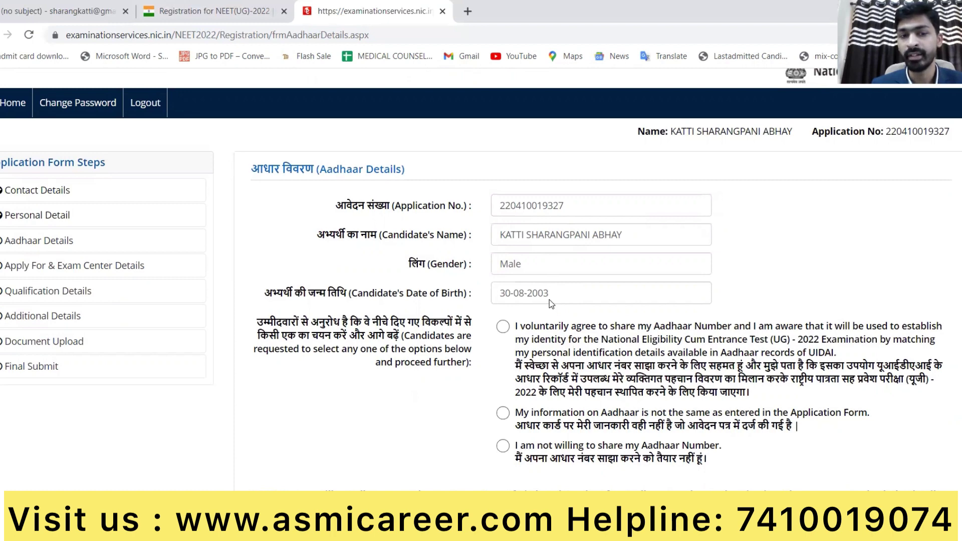
pyautogui.scroll(-1, 549, 300)
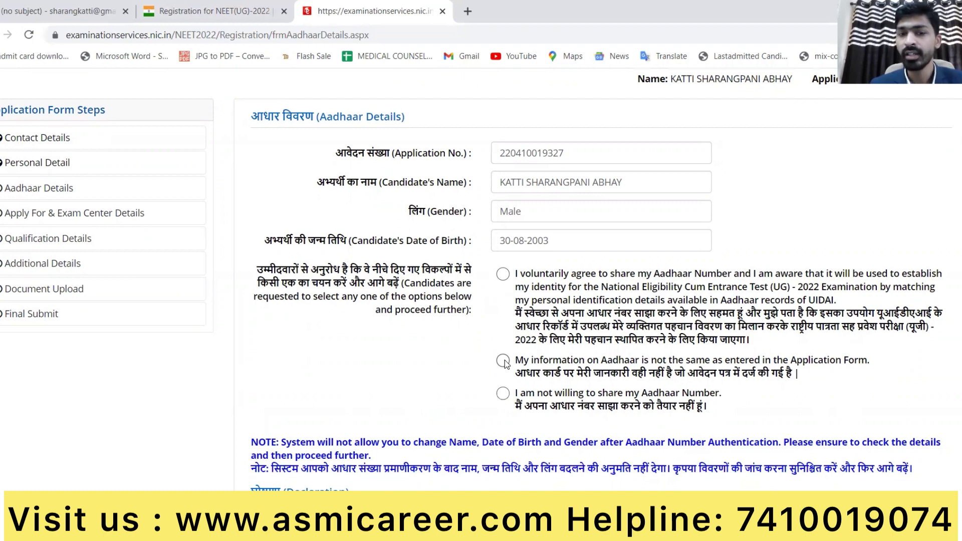
# - Choose 'My information on Aadhaar is not the same', tick the declaration, and Submit & Next
pyautogui.click(503, 361)
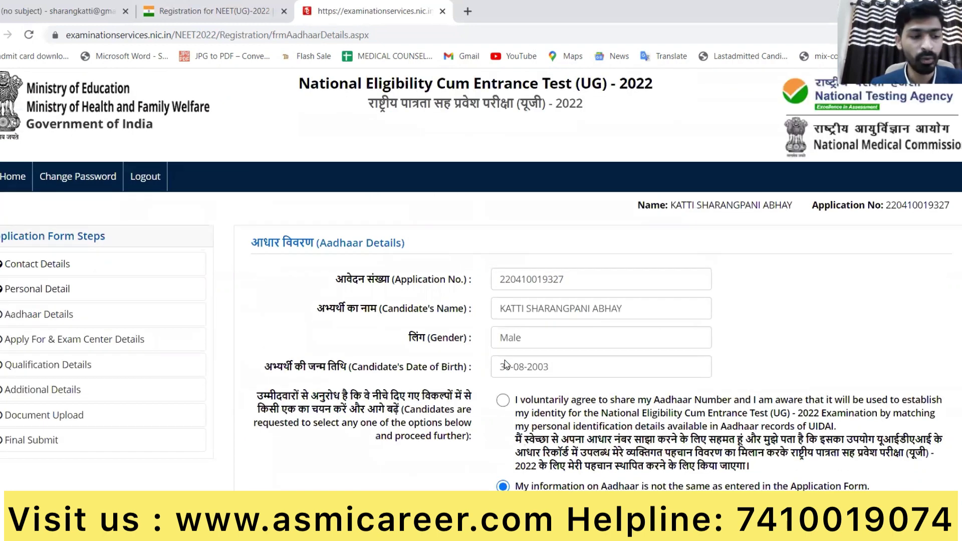
pyautogui.scroll(-3, 504, 360)
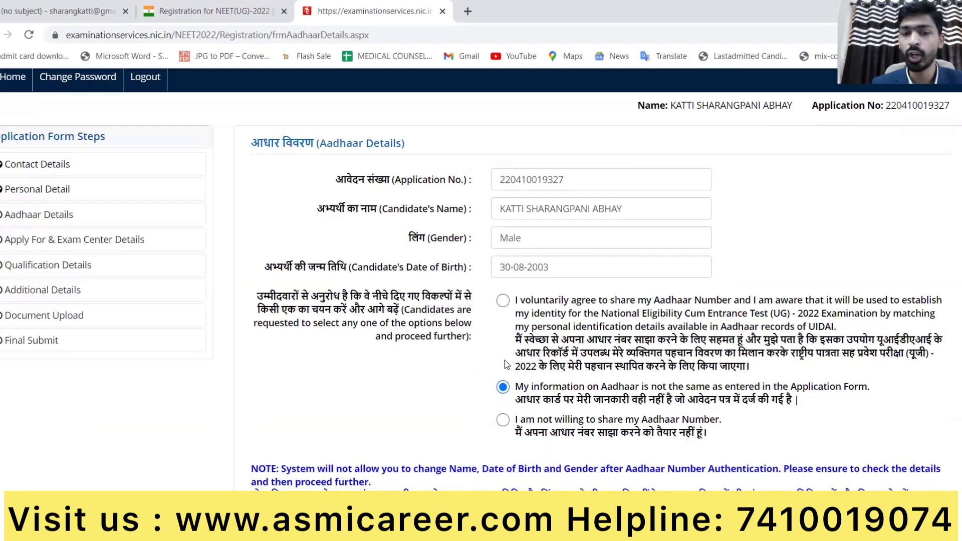
pyautogui.scroll(-1, 504, 360)
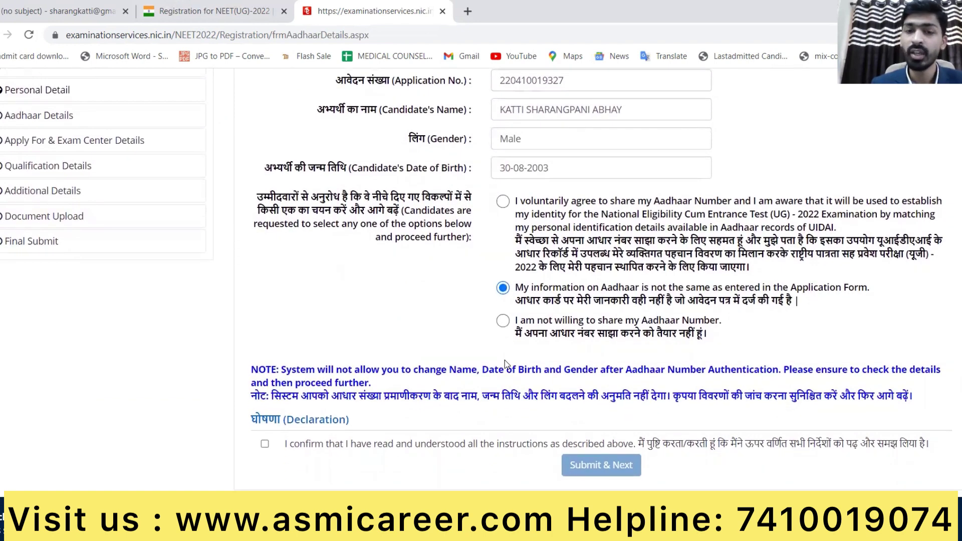
pyautogui.click(265, 444)
pyautogui.scroll(-1, 450, 419)
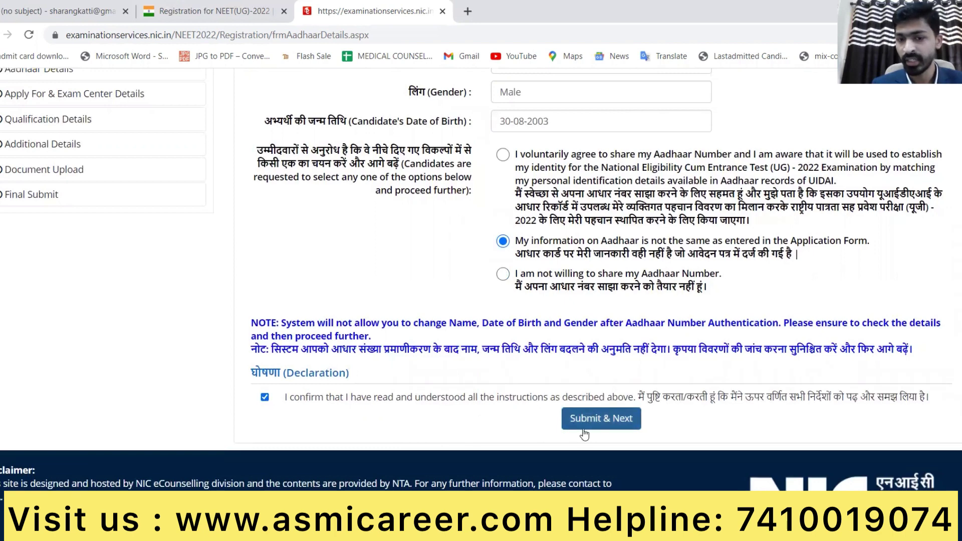
pyautogui.click(603, 421)
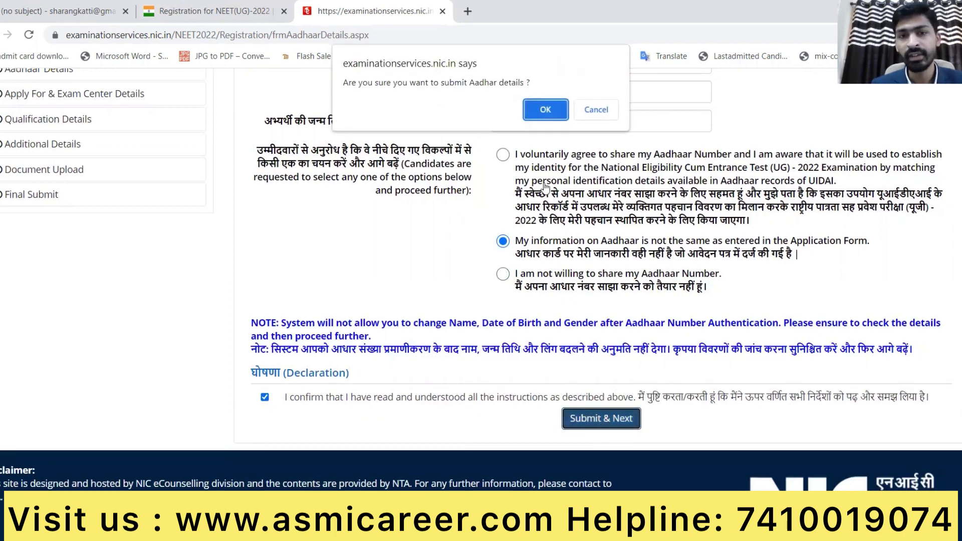
pyautogui.click(542, 109)
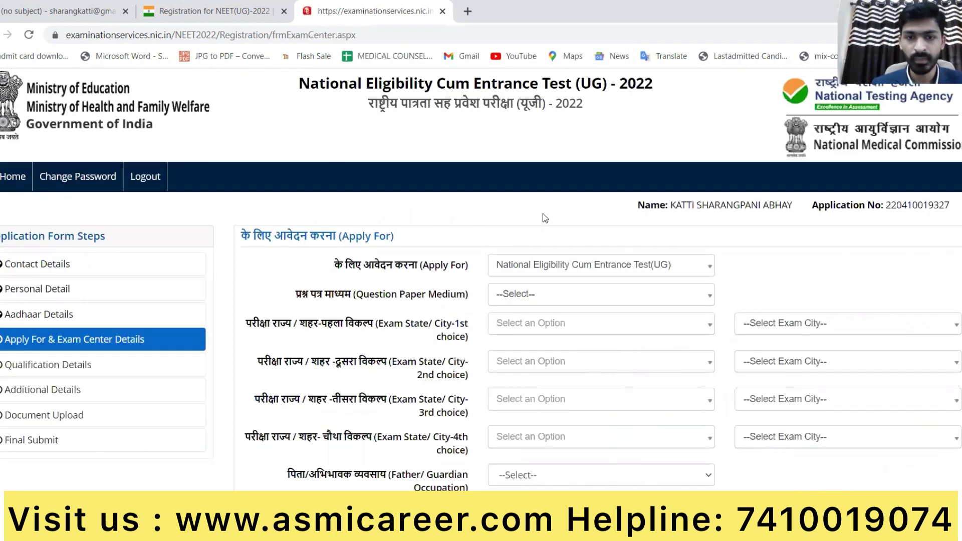
# - Choose English from the Question Paper Medium dropdown
pyautogui.scroll(-2, 543, 213)
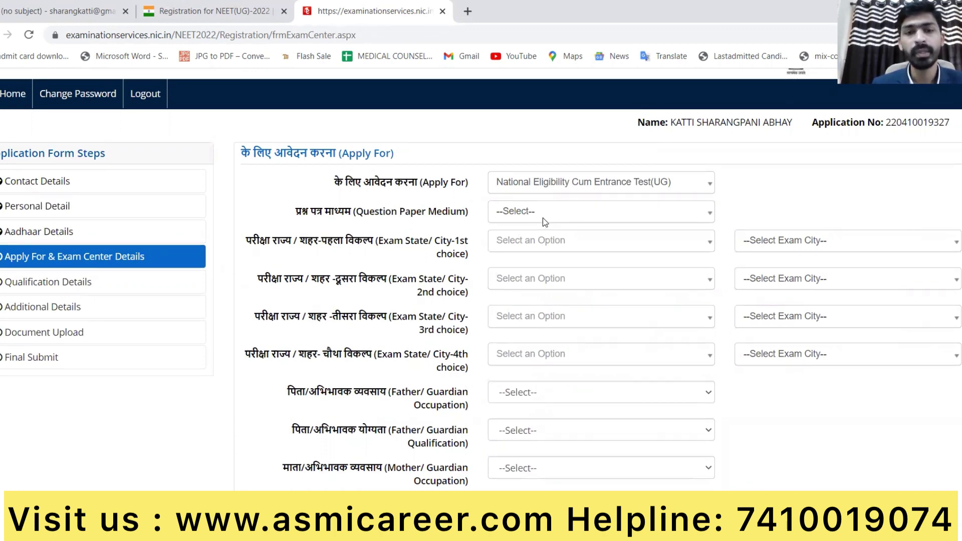
pyautogui.click(536, 209)
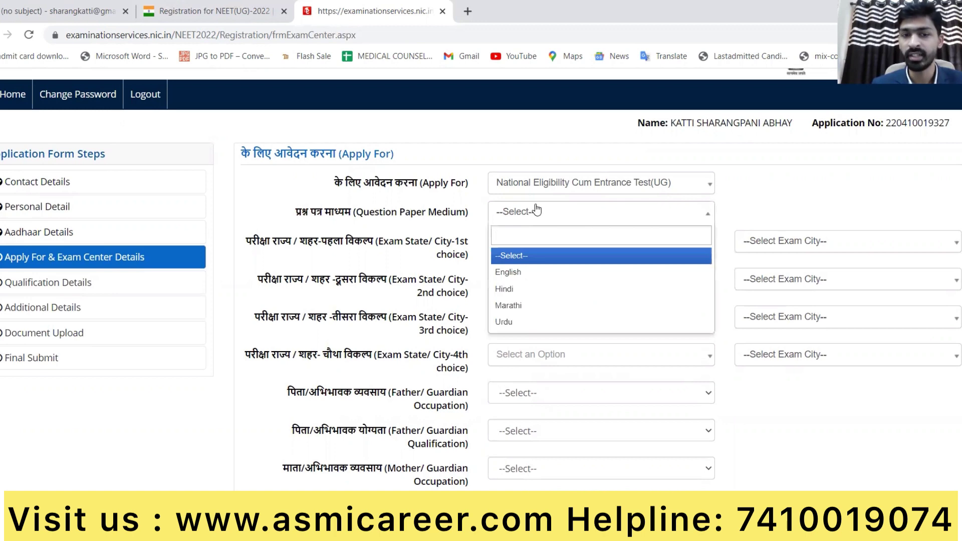
pyautogui.click(525, 278)
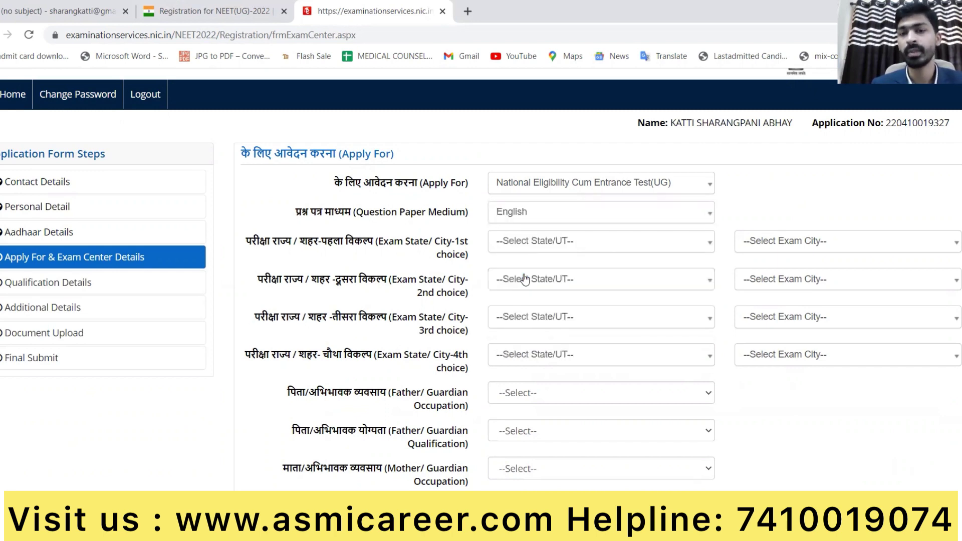
# - Set the first and second exam city choices to Mumbai and Navi Mumbai, Maharashtra
pyautogui.click(532, 245)
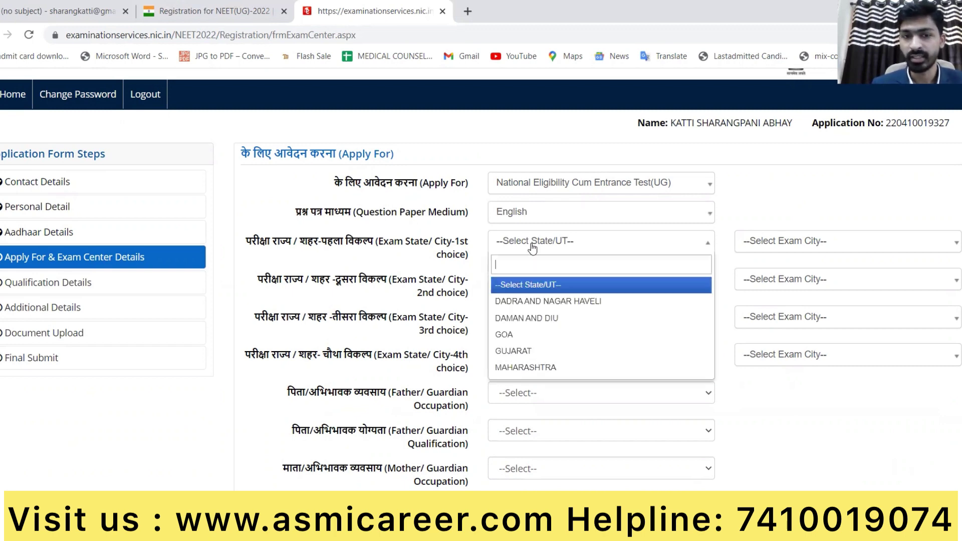
pyautogui.write('MAH')
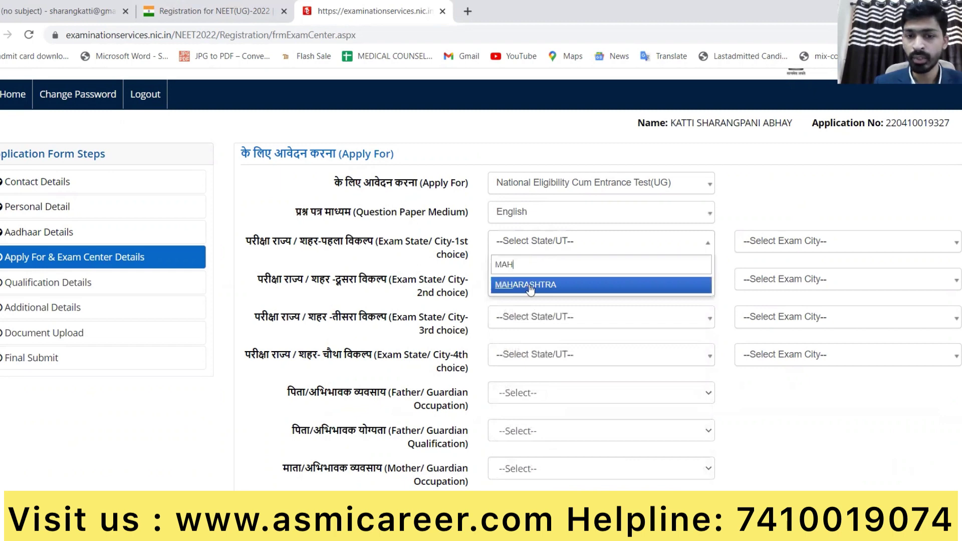
pyautogui.click(530, 286)
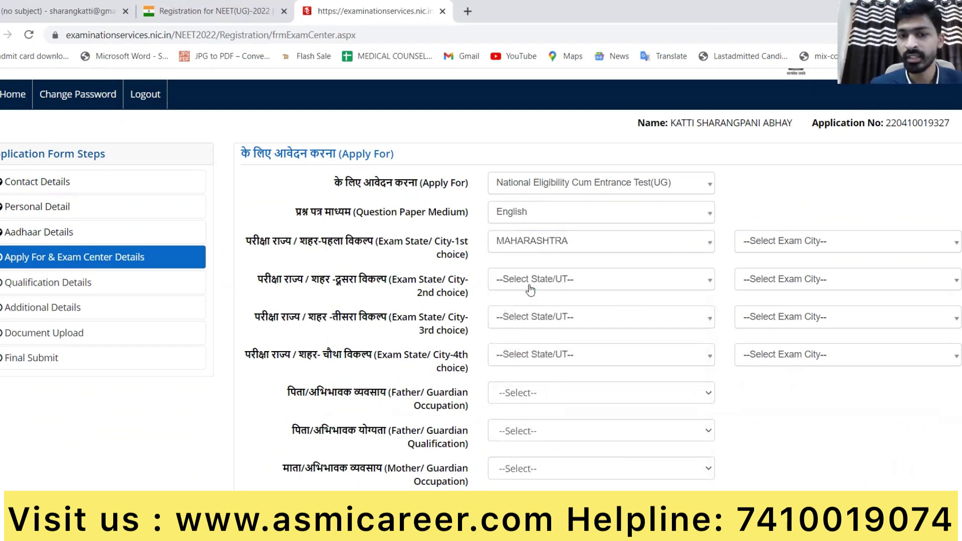
pyautogui.click(768, 244)
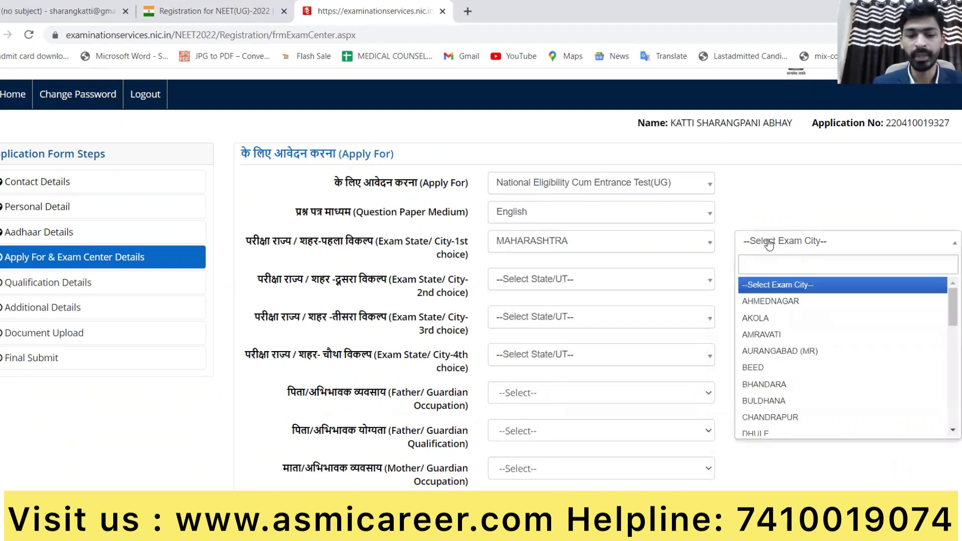
pyautogui.write('MUM')
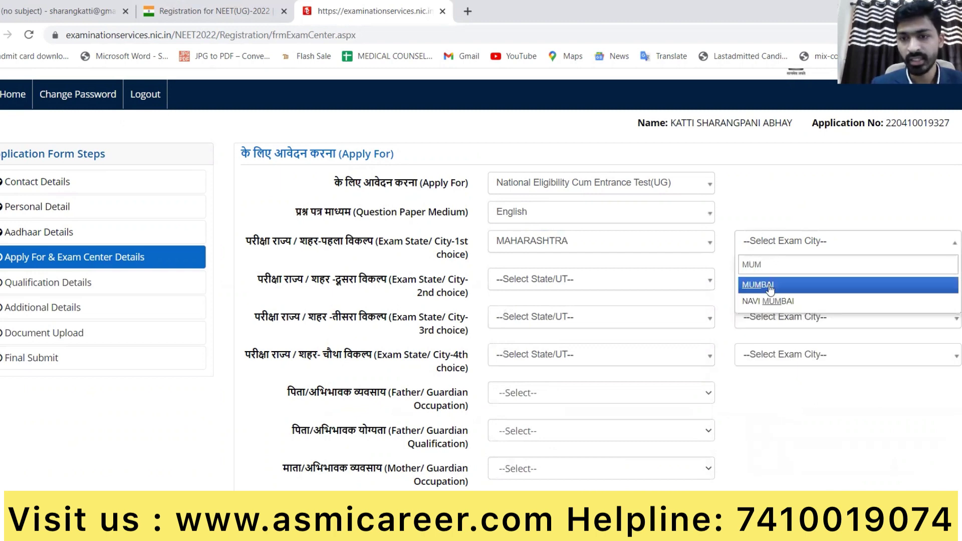
pyautogui.click(770, 289)
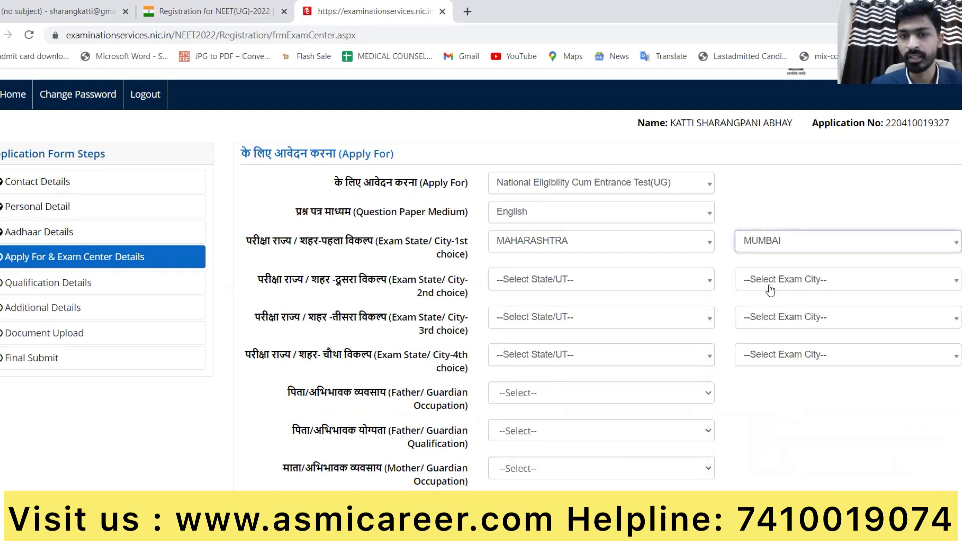
pyautogui.click(591, 283)
pyautogui.write('MAH')
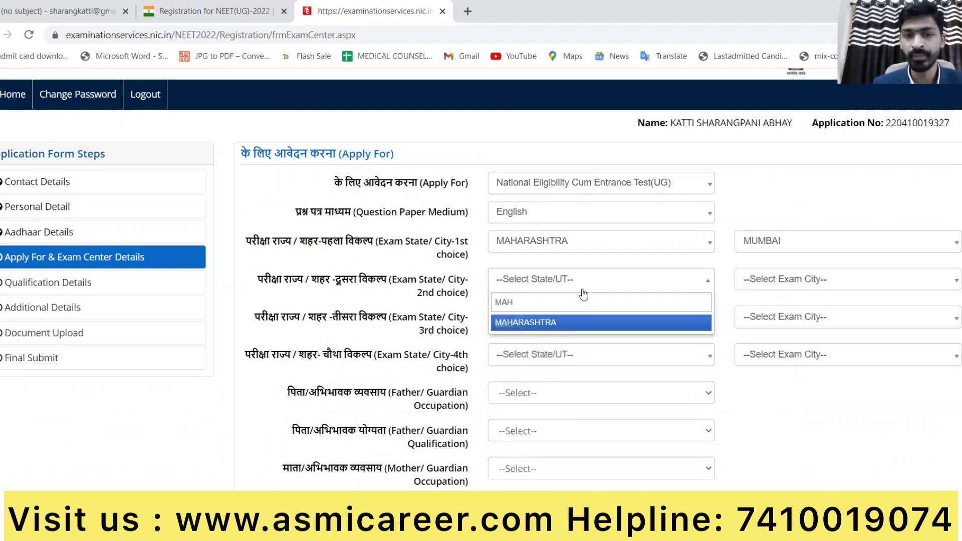
pyautogui.click(570, 322)
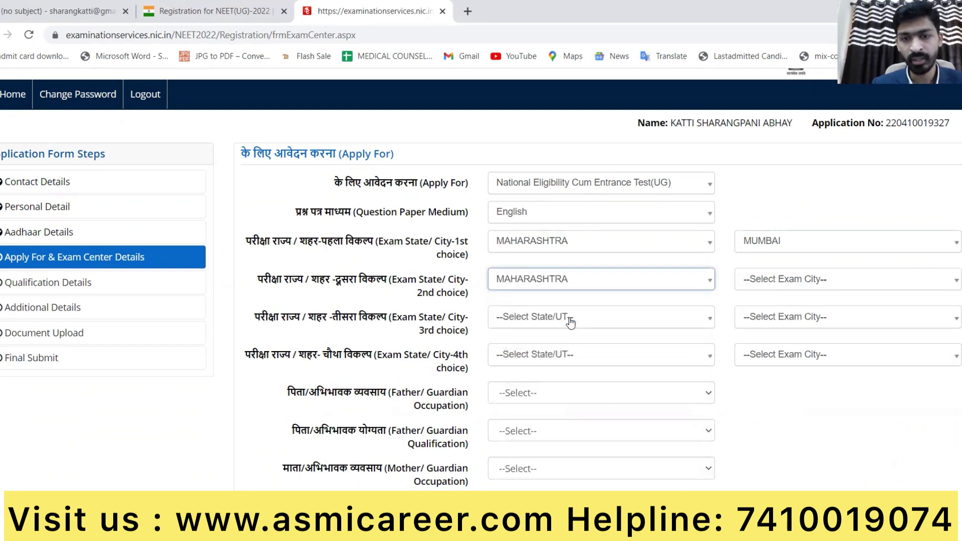
pyautogui.click(755, 284)
pyautogui.write('NAV')
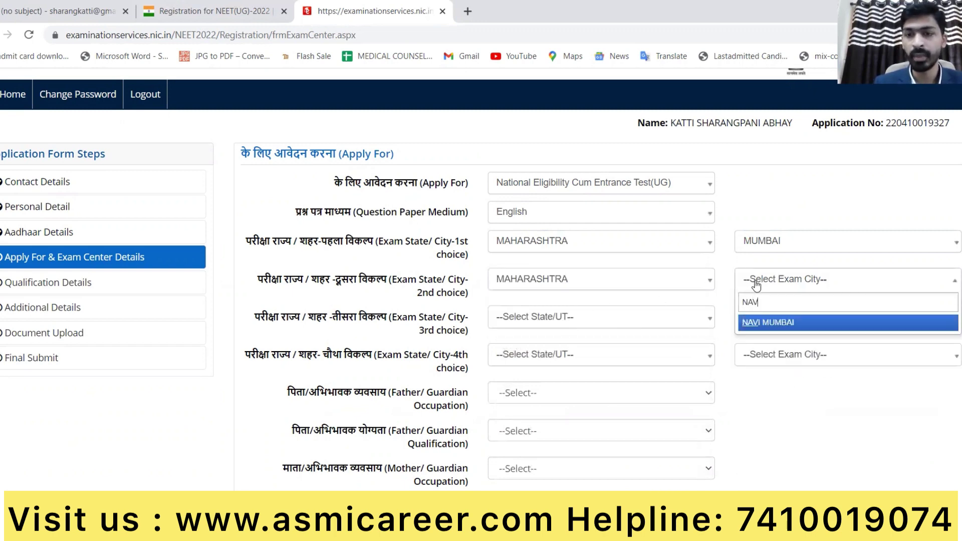
pyautogui.click(762, 323)
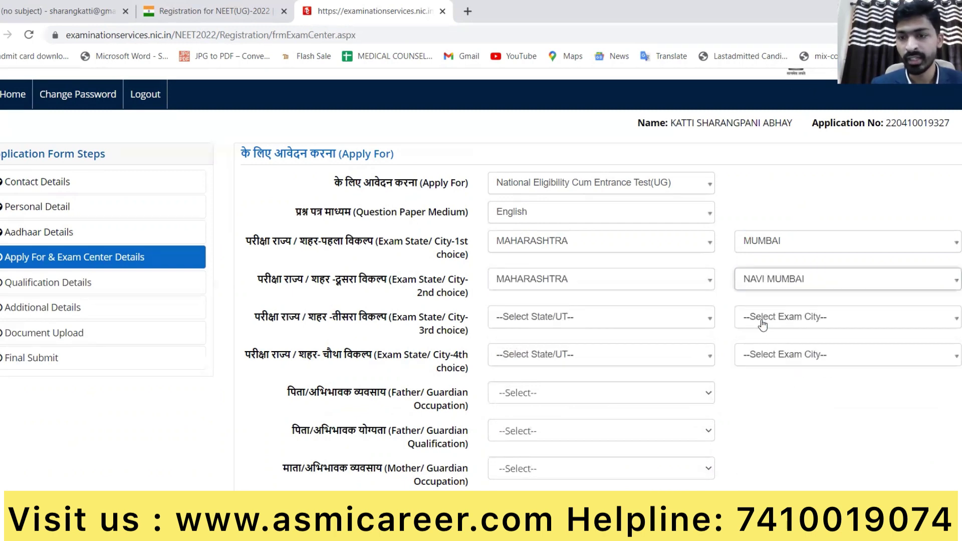
# - Set the third and fourth exam city choices to Pune and Latur, Maharashtra
pyautogui.click(583, 316)
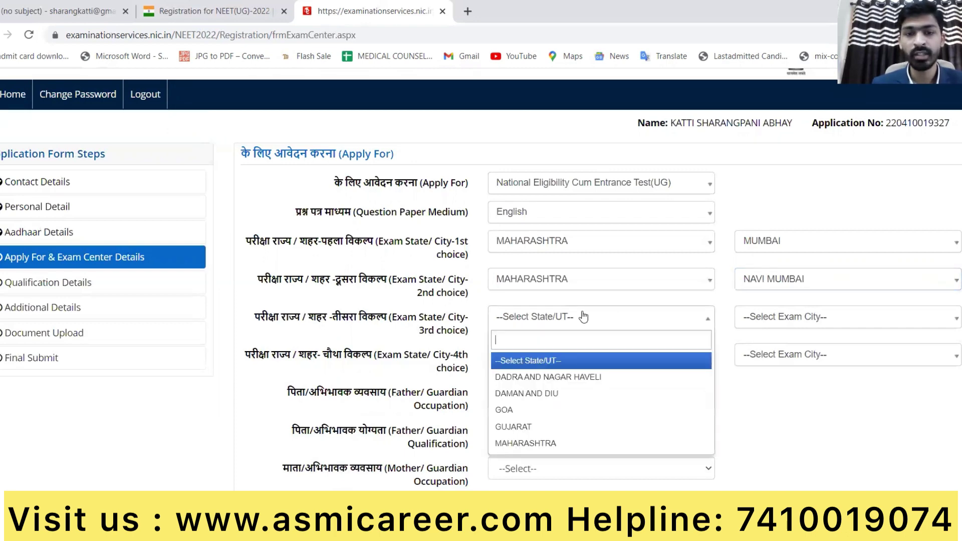
pyautogui.write('MAH')
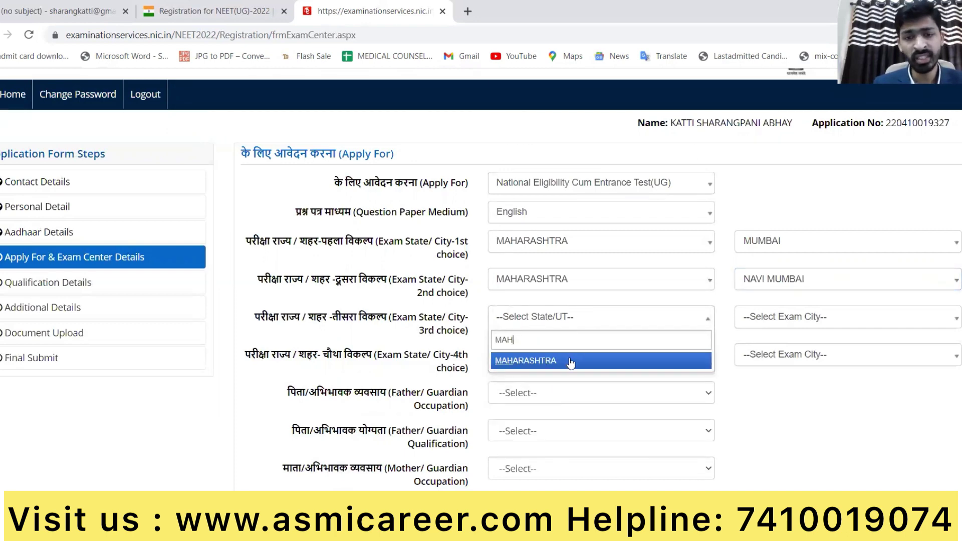
pyautogui.click(571, 361)
pyautogui.click(786, 319)
pyautogui.write('P')
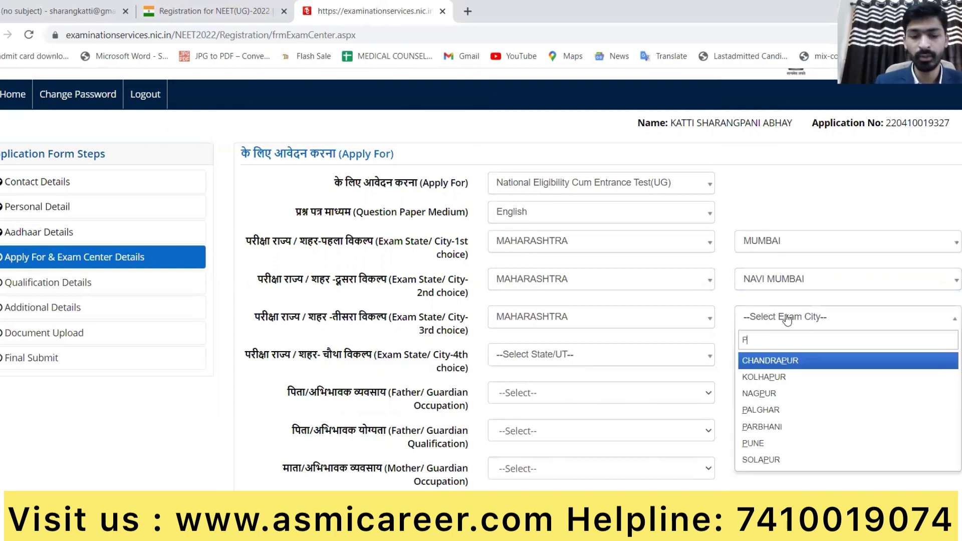
pyautogui.write('UN')
pyautogui.click(776, 361)
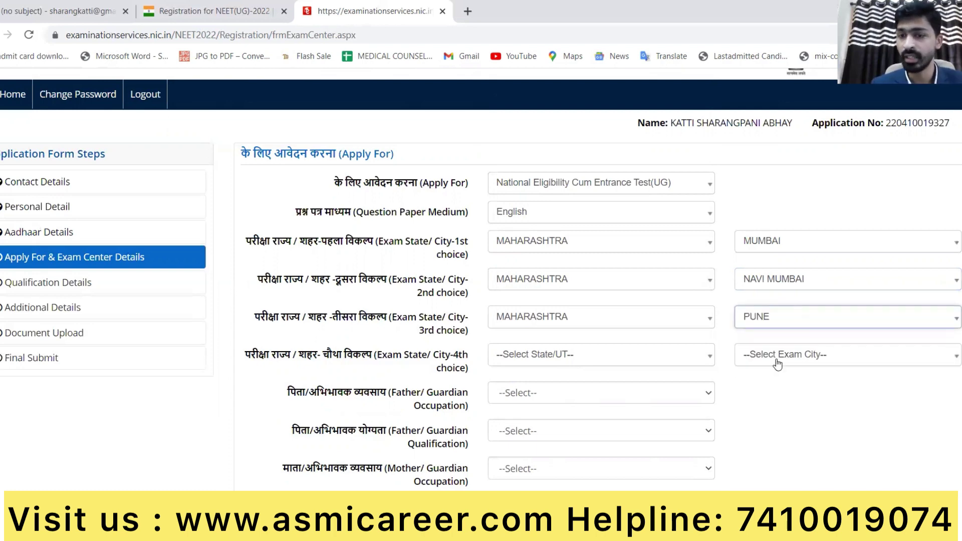
pyautogui.click(572, 358)
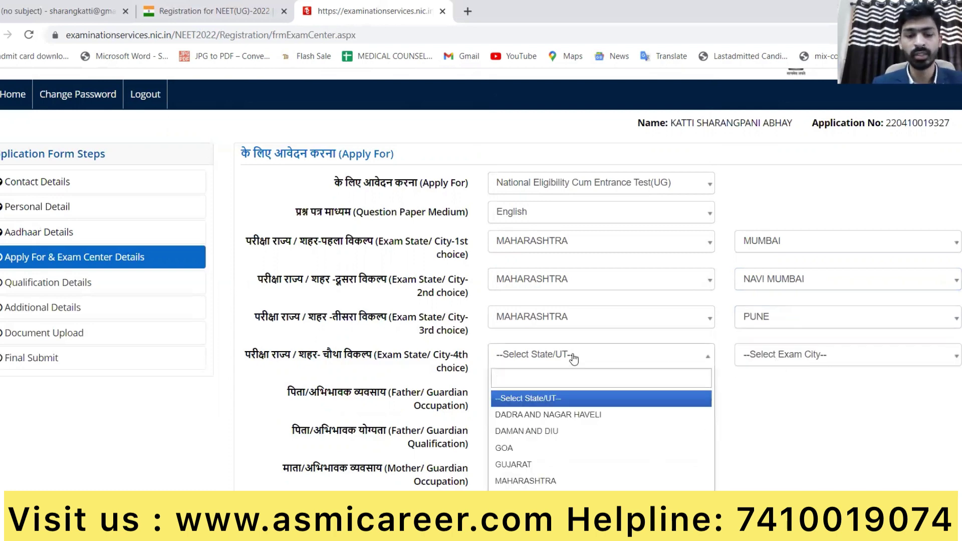
pyautogui.write('mah')
pyautogui.click(558, 398)
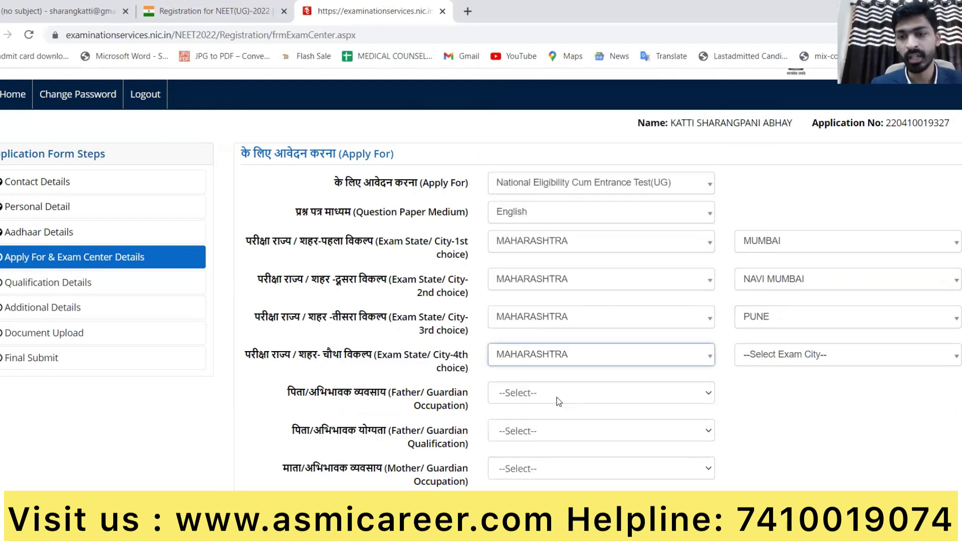
pyautogui.click(776, 358)
pyautogui.write('LA')
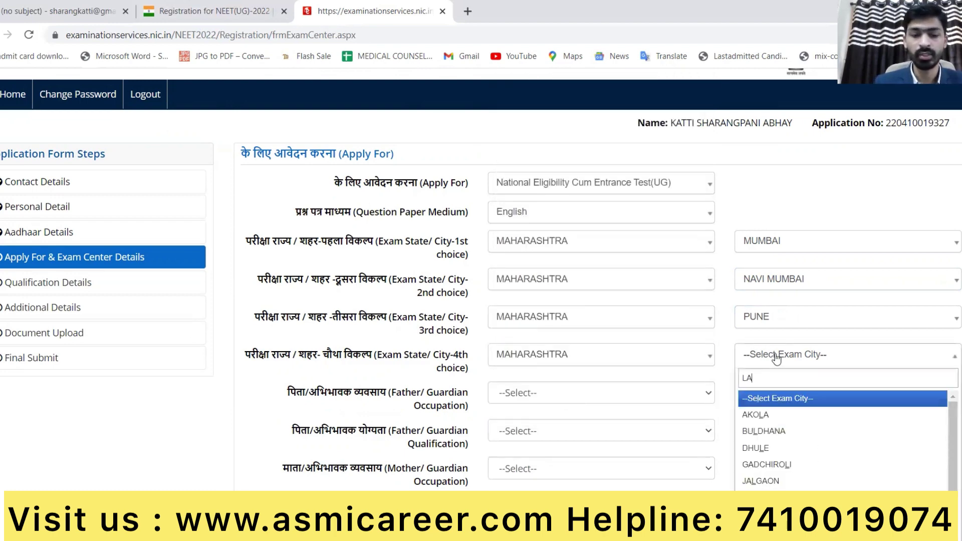
pyautogui.write('TUR')
pyautogui.click(767, 400)
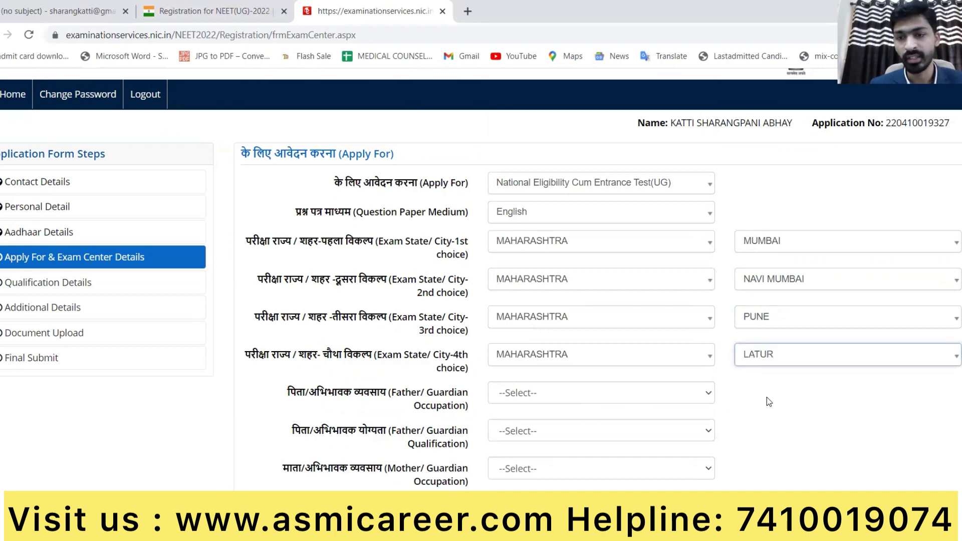
pyautogui.scroll(-2, 767, 397)
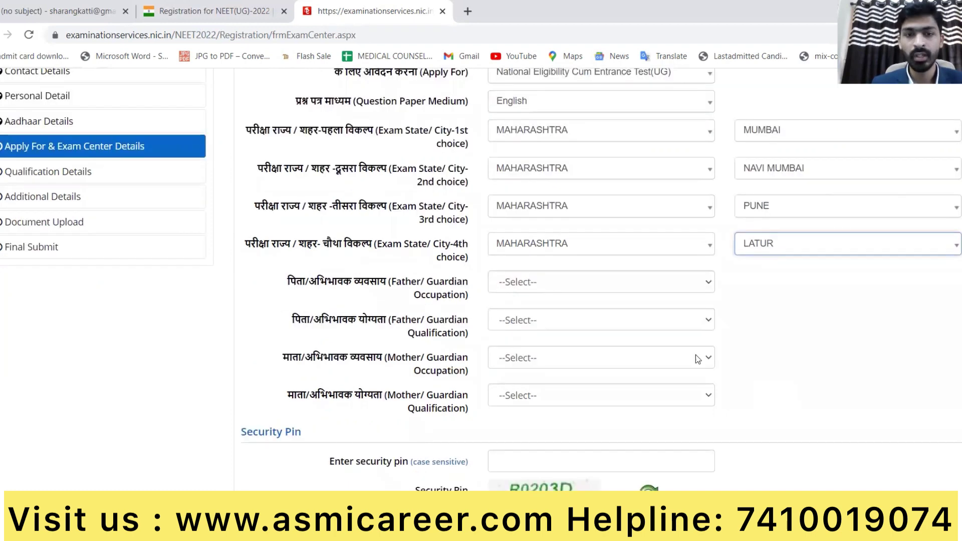
# - Set father's occupation to BUSINESS and qualification to GRADUATE
pyautogui.click(558, 286)
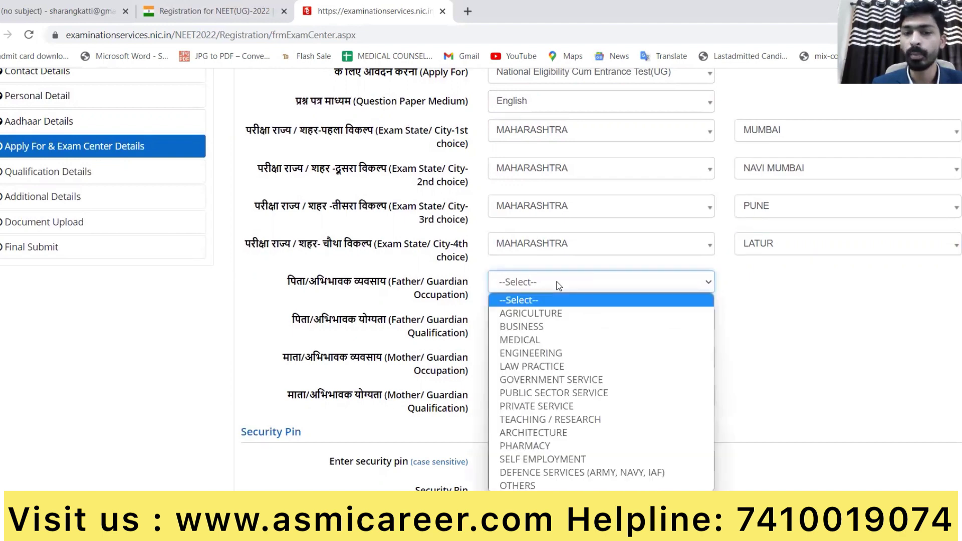
pyautogui.click(546, 334)
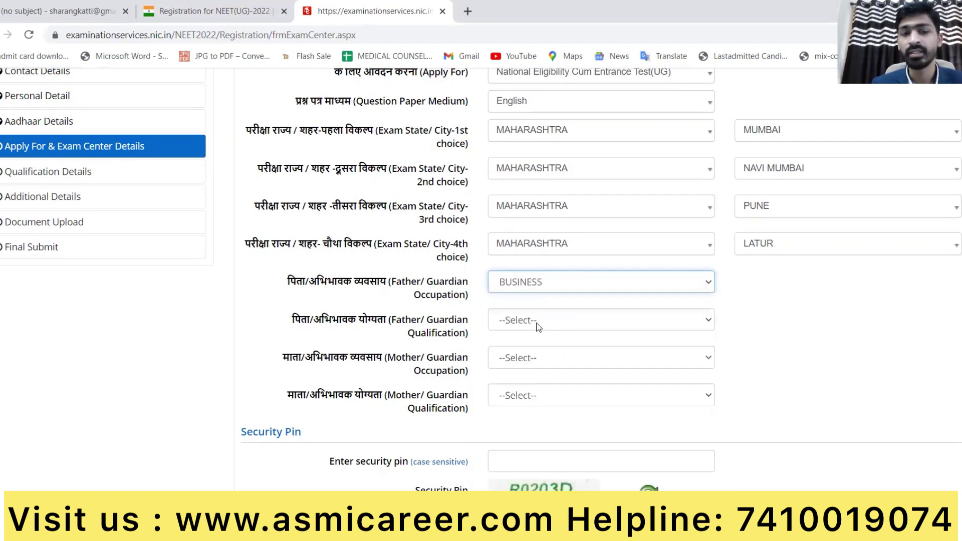
pyautogui.click(538, 325)
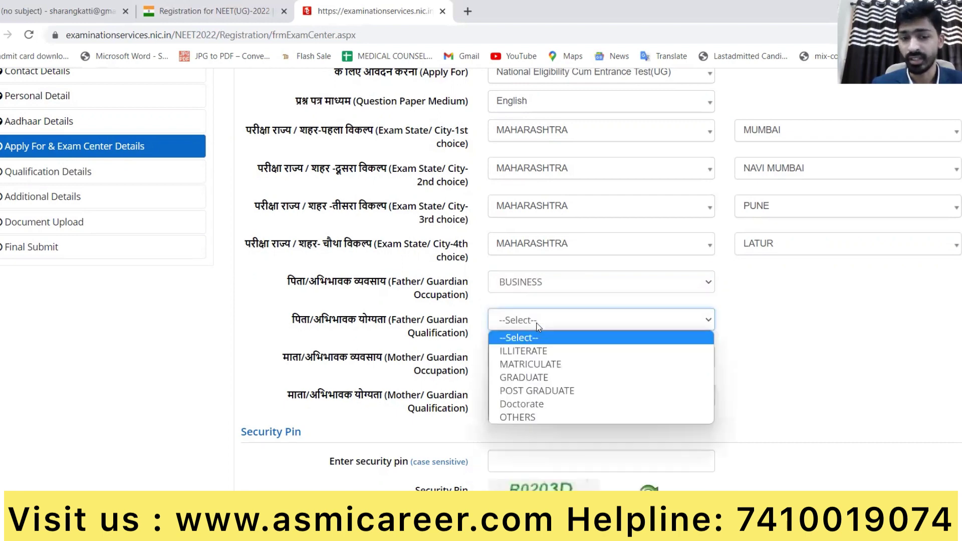
pyautogui.click(537, 381)
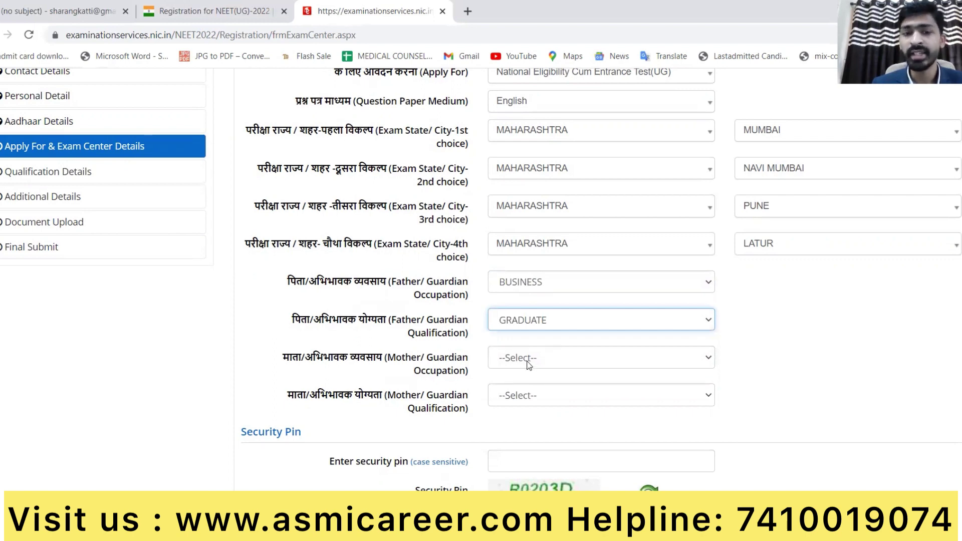
# - Set mother's occupation to OTHERS (INCLUDING HOUSE WIFE) and qualification to GRADUATE
pyautogui.click(527, 363)
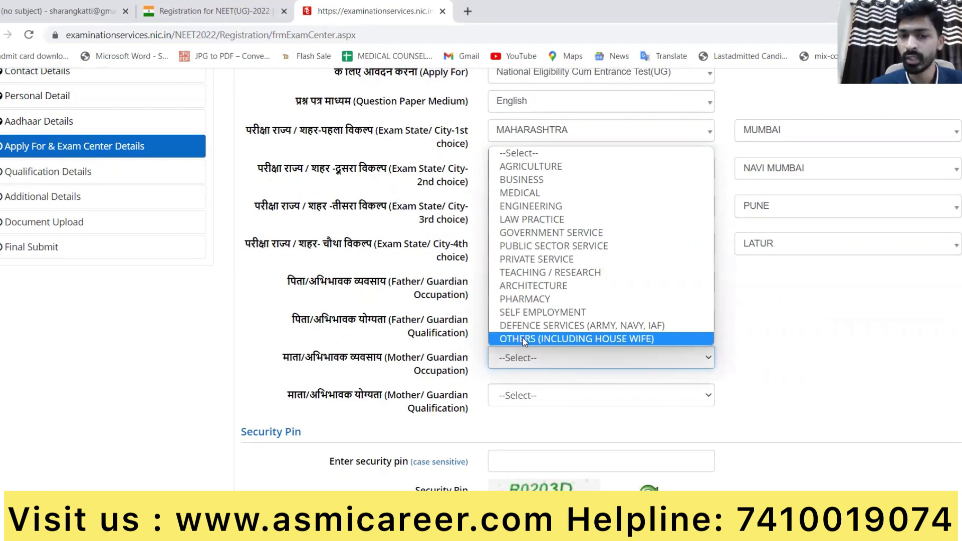
pyautogui.click(522, 338)
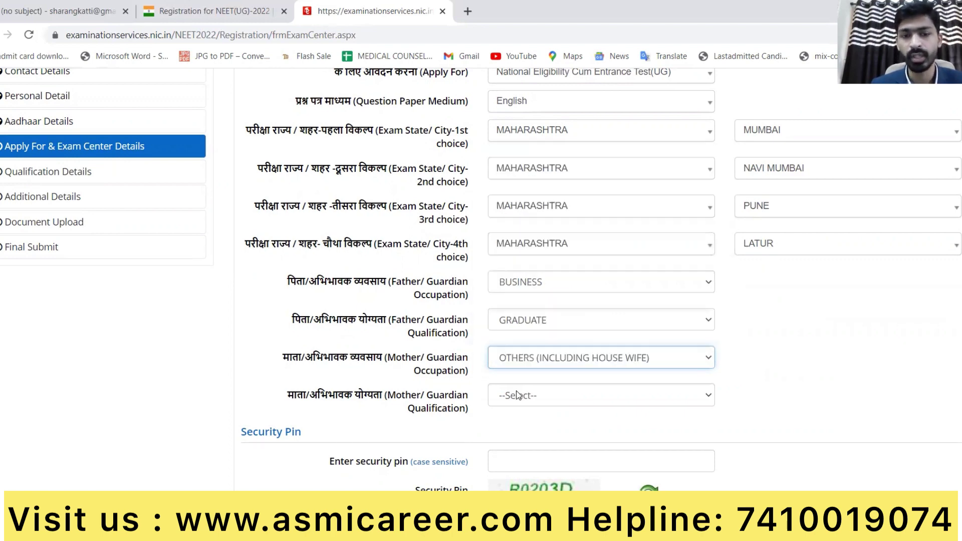
pyautogui.click(517, 395)
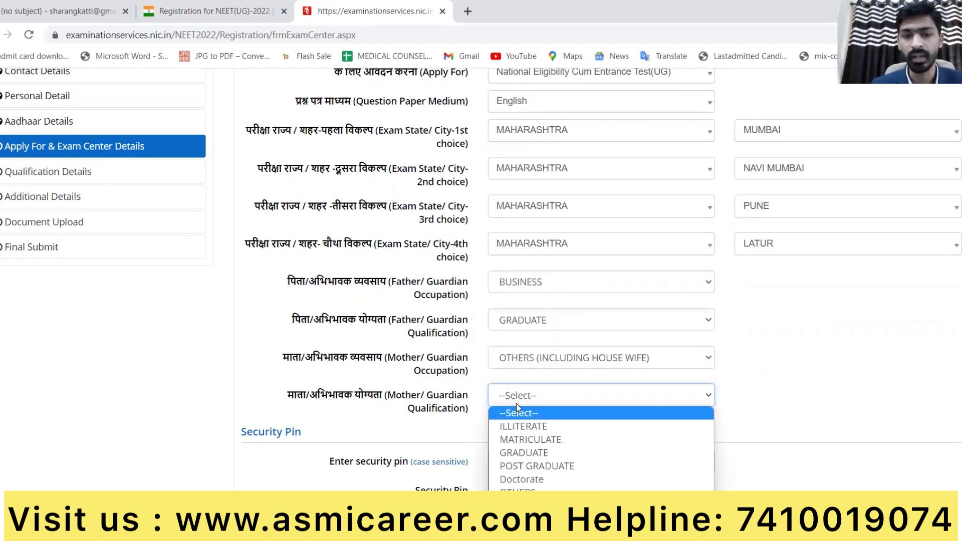
pyautogui.click(520, 453)
pyautogui.scroll(-2, 516, 401)
# - Enter the displayed captcha as the security pin and Save & Next to Qualification Details
pyautogui.click(511, 367)
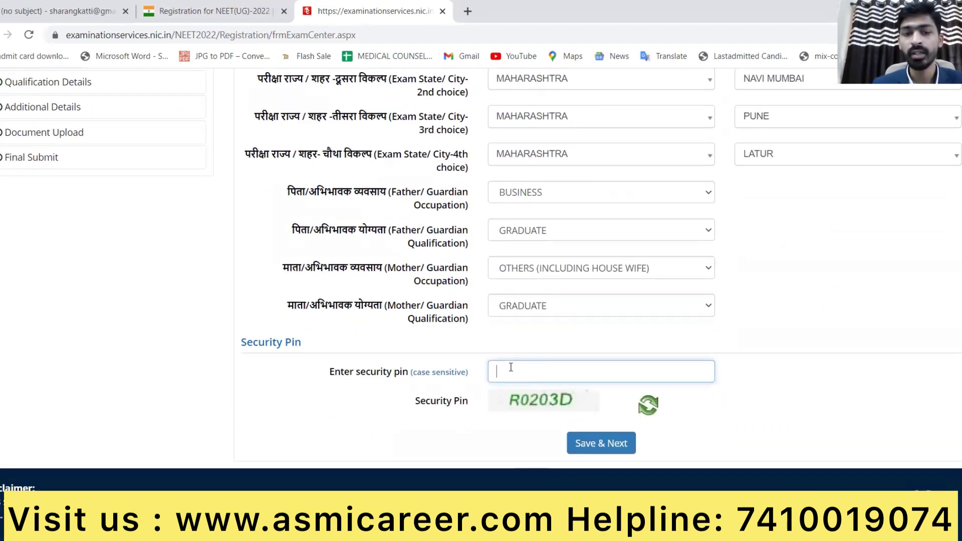
pyautogui.write('R')
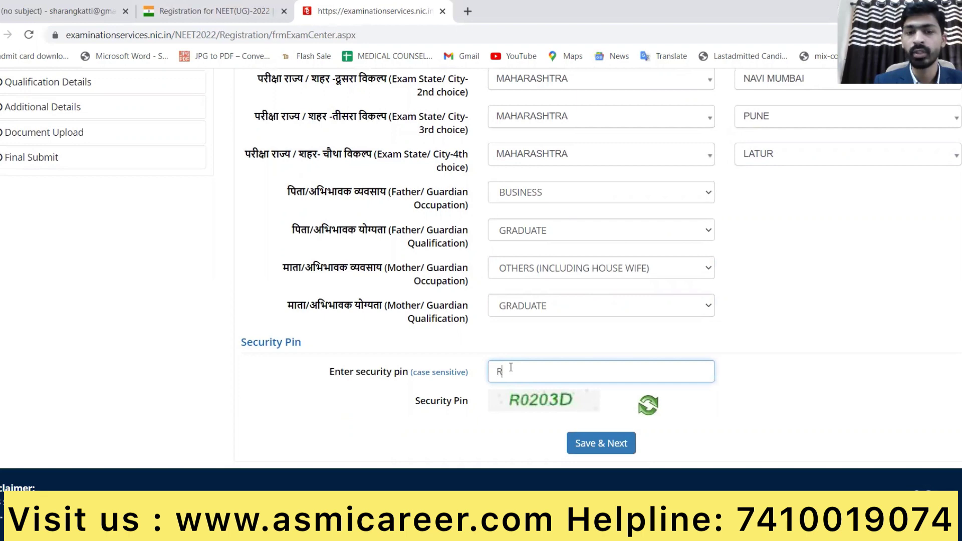
pyautogui.write('02')
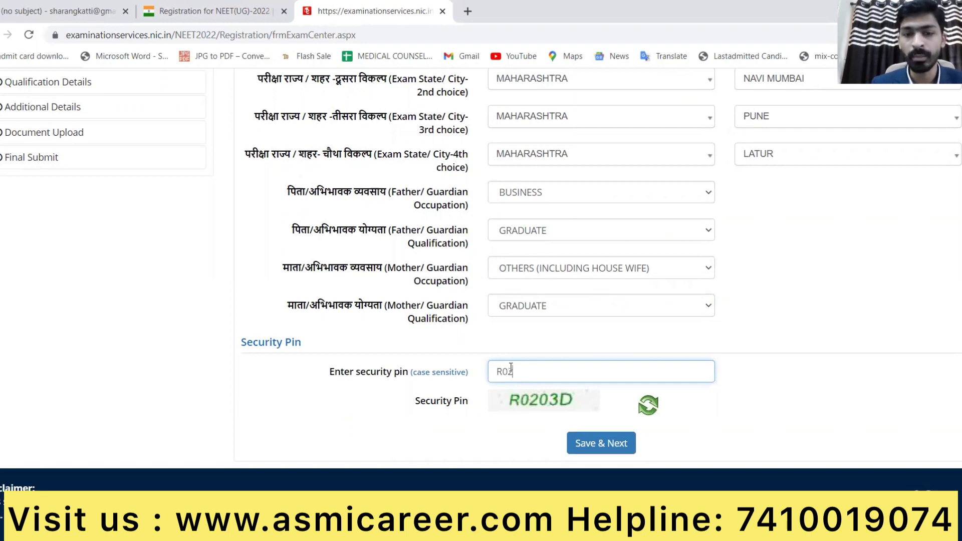
pyautogui.write('03D')
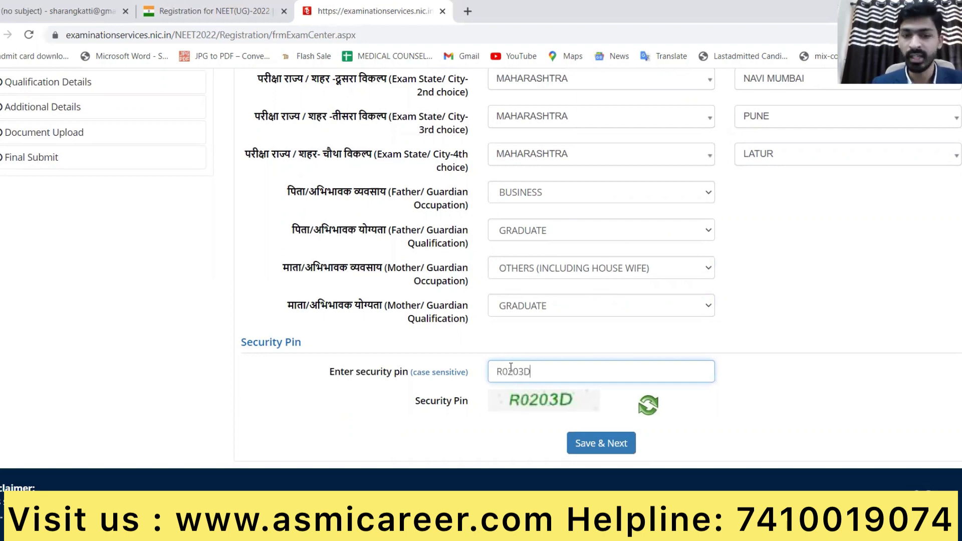
pyautogui.click(539, 344)
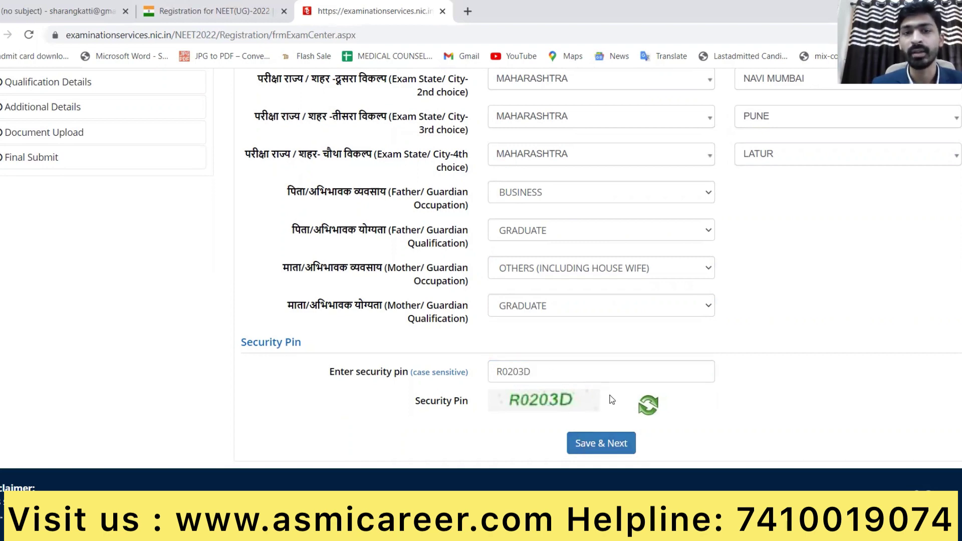
pyautogui.scroll(3, 611, 399)
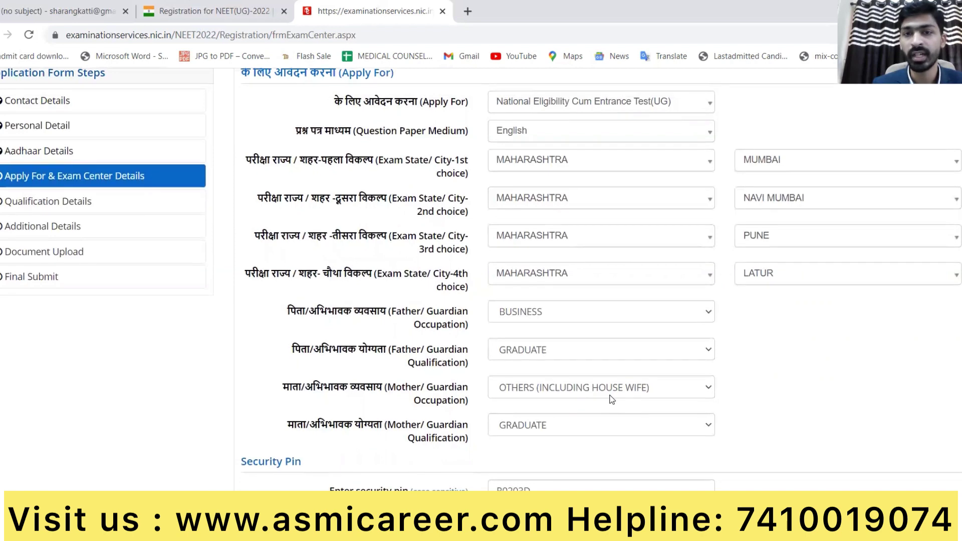
pyautogui.scroll(-2, 611, 399)
pyautogui.click(598, 461)
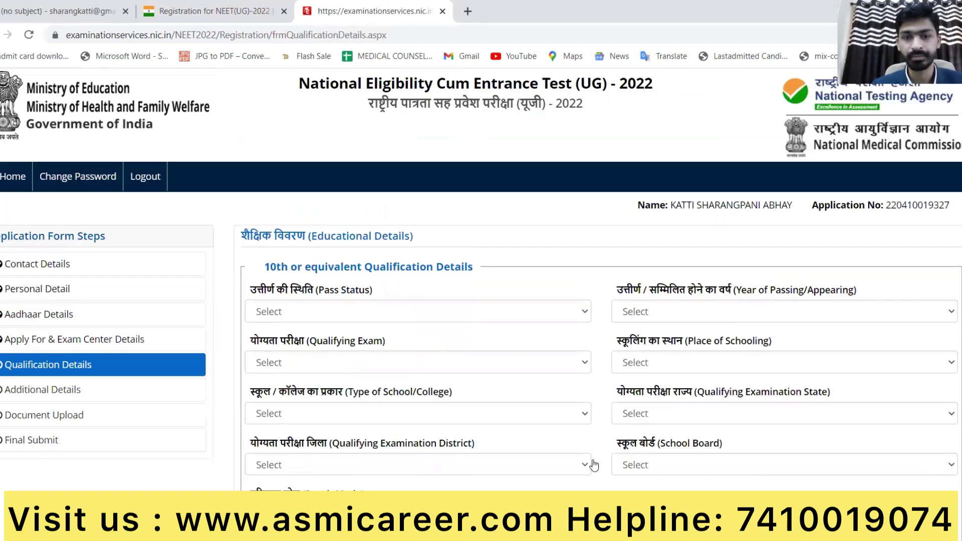
# - Fill the 10th details: Passed, 2020, 10th or Equivalent, Urban schooling, Private Unaided school
pyautogui.scroll(-2, 593, 465)
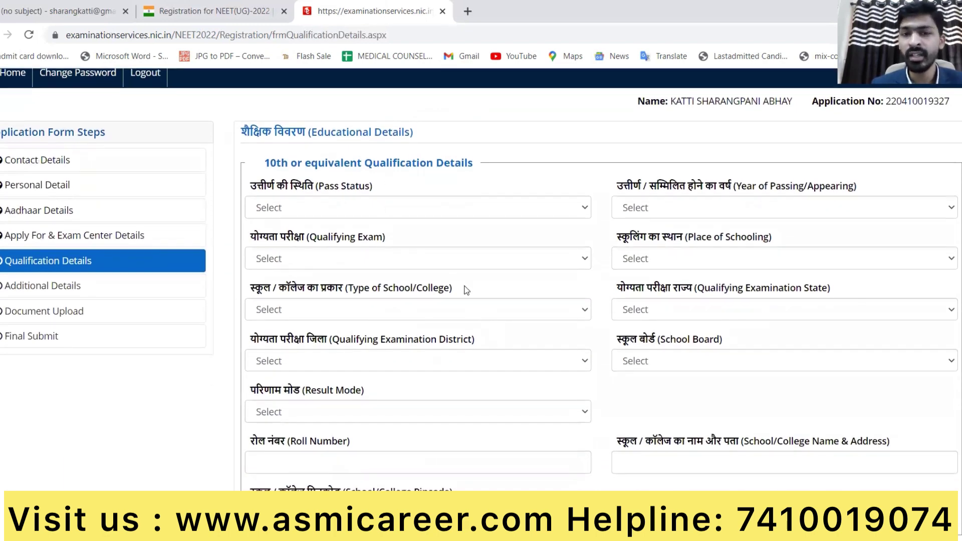
pyautogui.click(378, 206)
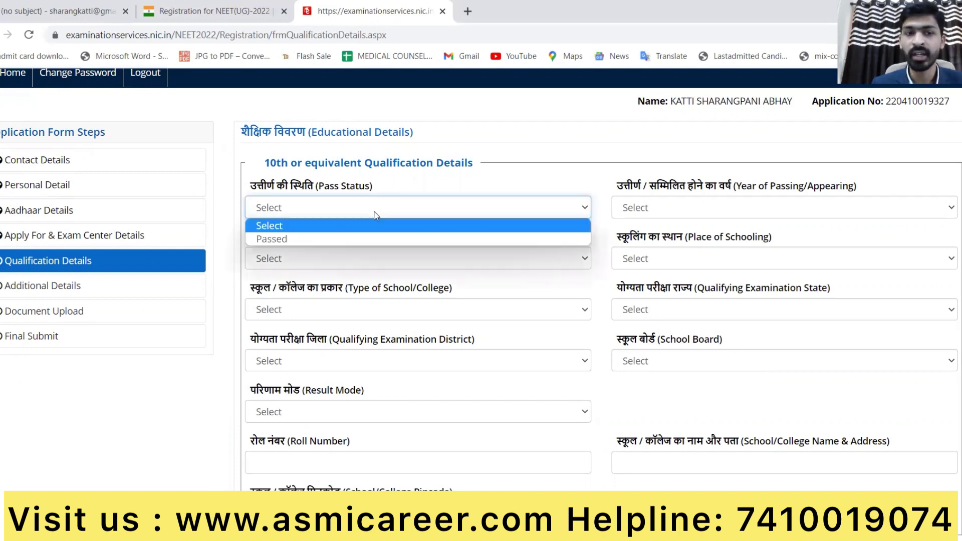
pyautogui.click(365, 238)
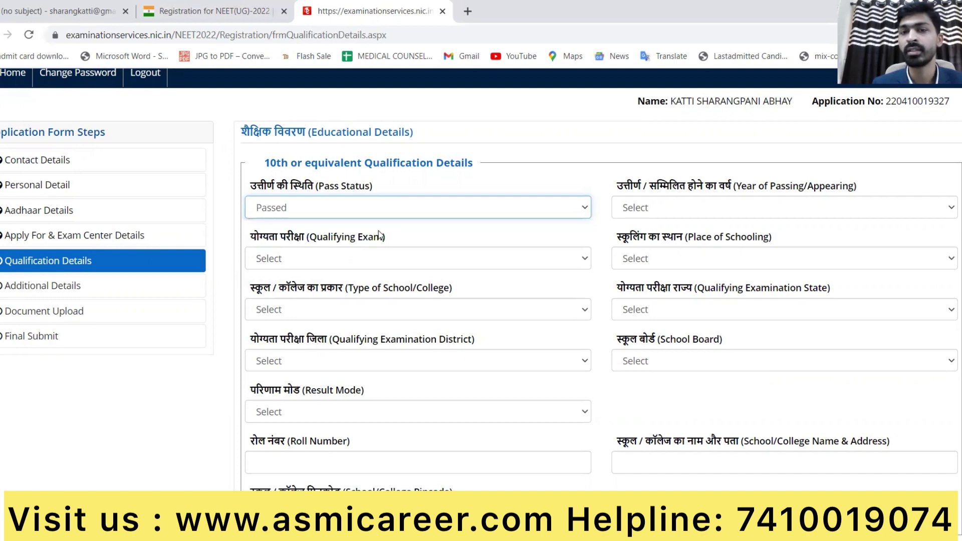
pyautogui.click(674, 211)
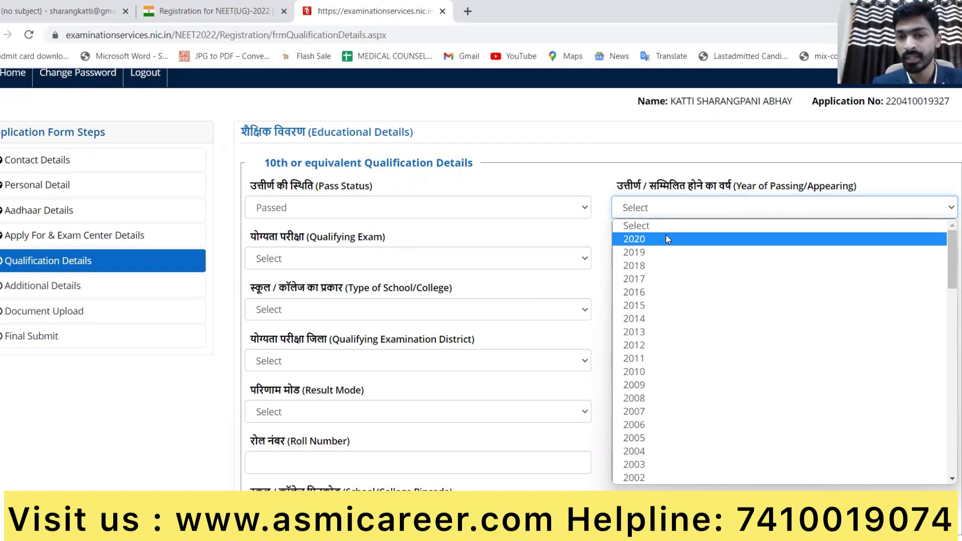
pyautogui.click(665, 239)
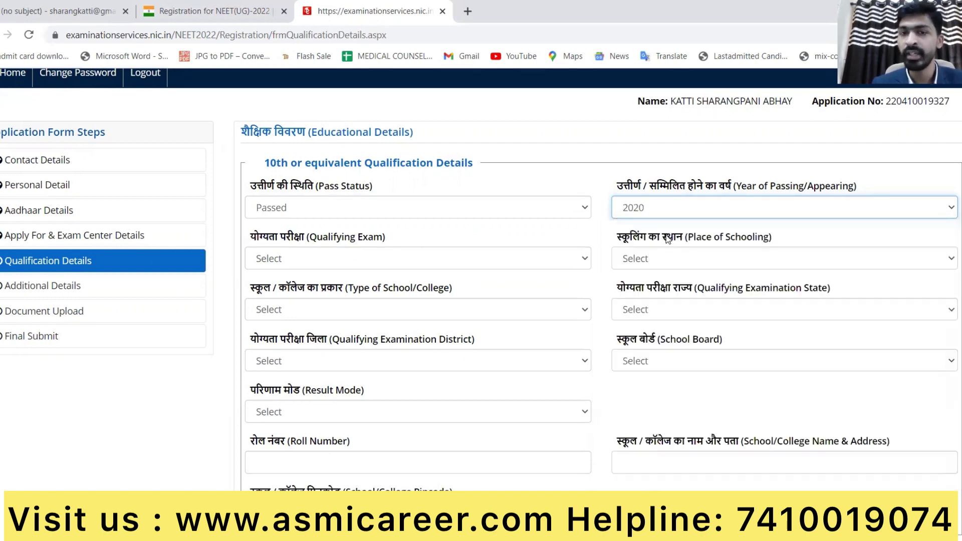
pyautogui.click(370, 262)
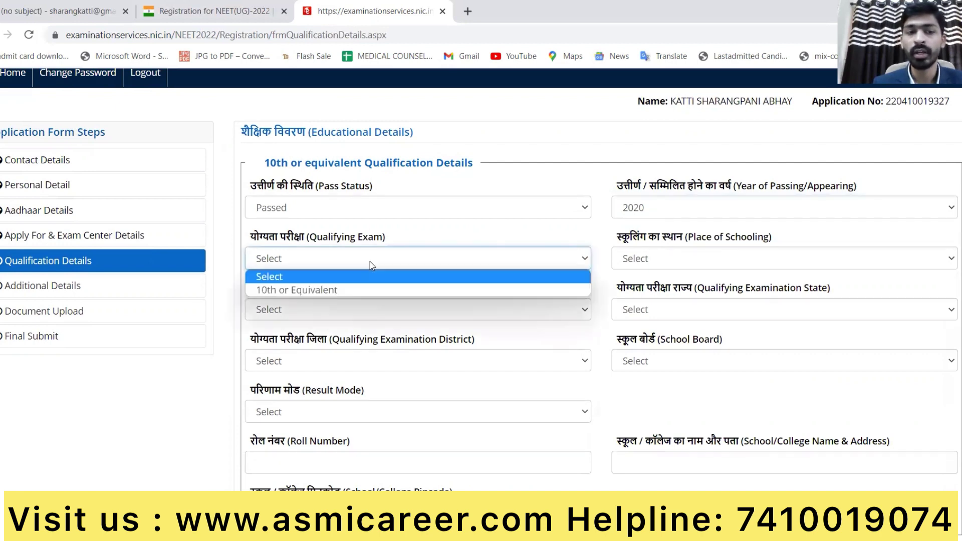
pyautogui.click(352, 289)
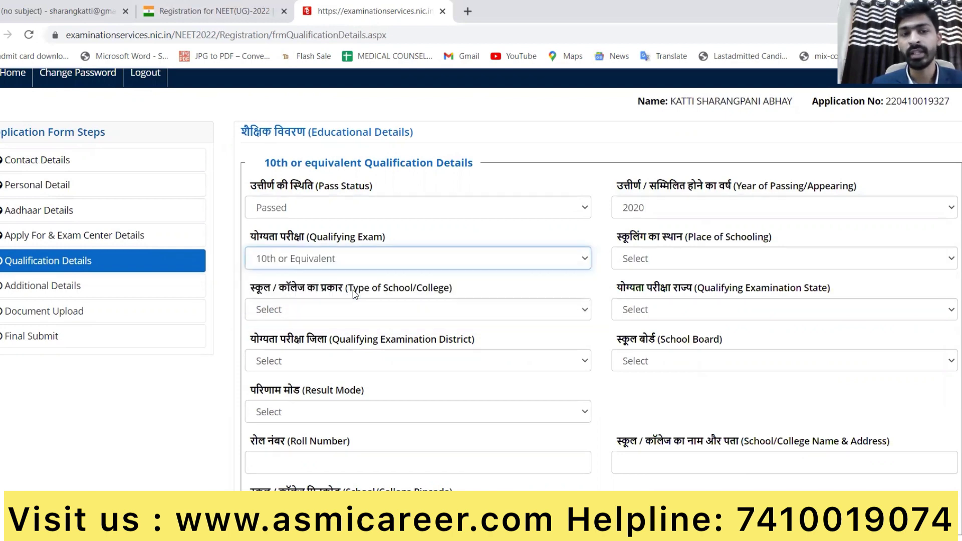
pyautogui.click(666, 261)
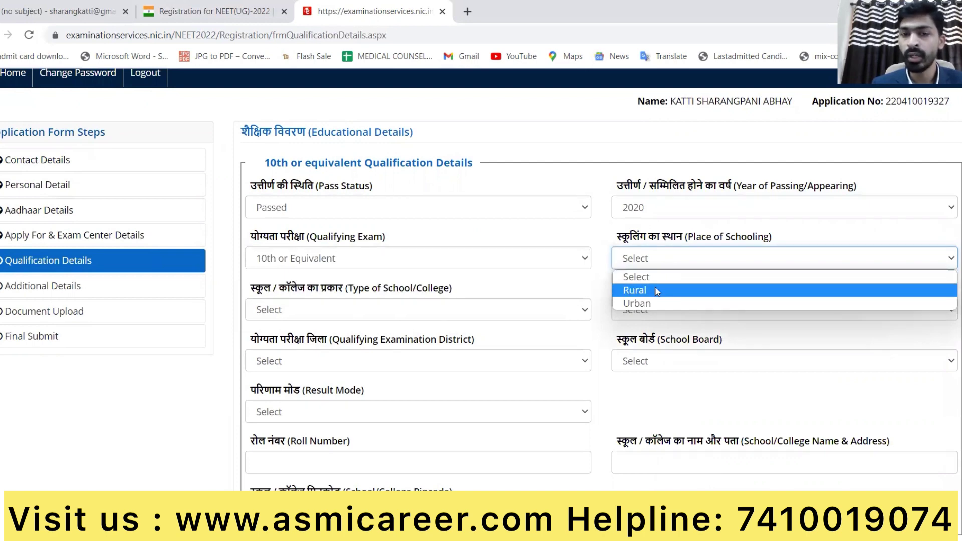
pyautogui.click(637, 302)
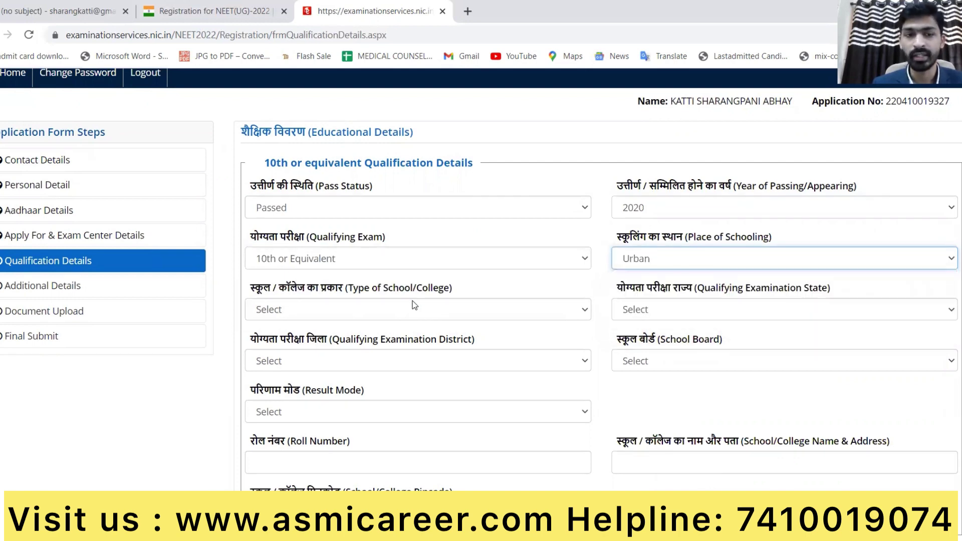
pyautogui.click(402, 313)
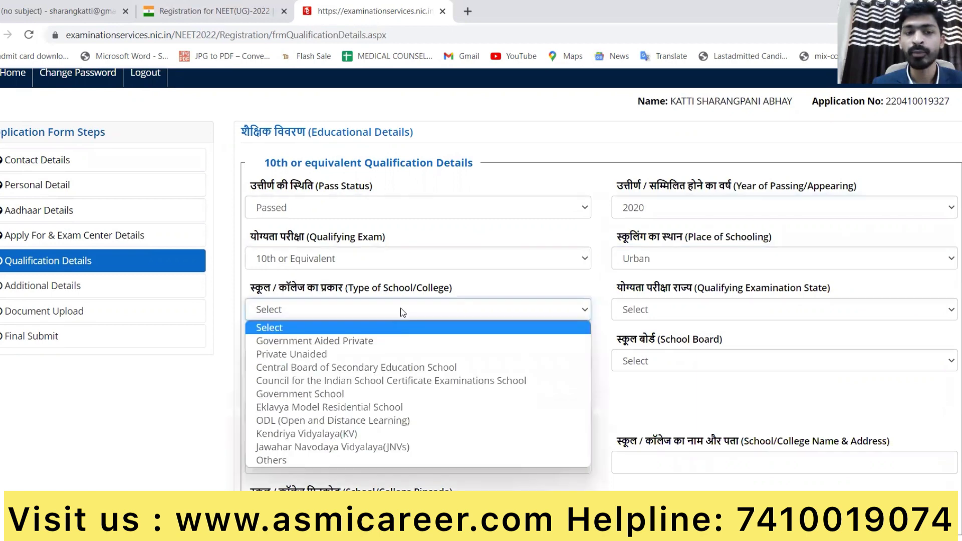
pyautogui.click(378, 354)
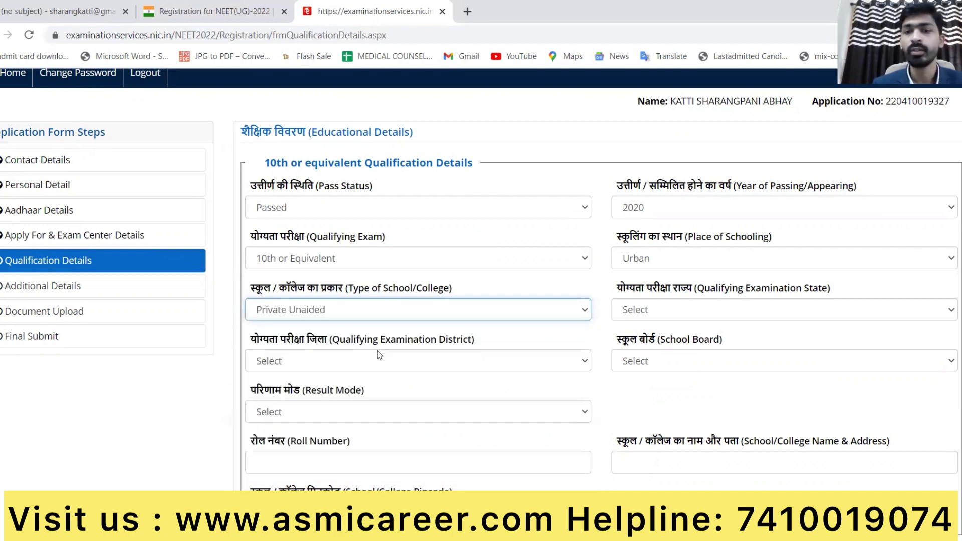
# - Set the 10th qualifying state to MAHARASHTRA and district to MUMBAI CITY
pyautogui.click(645, 315)
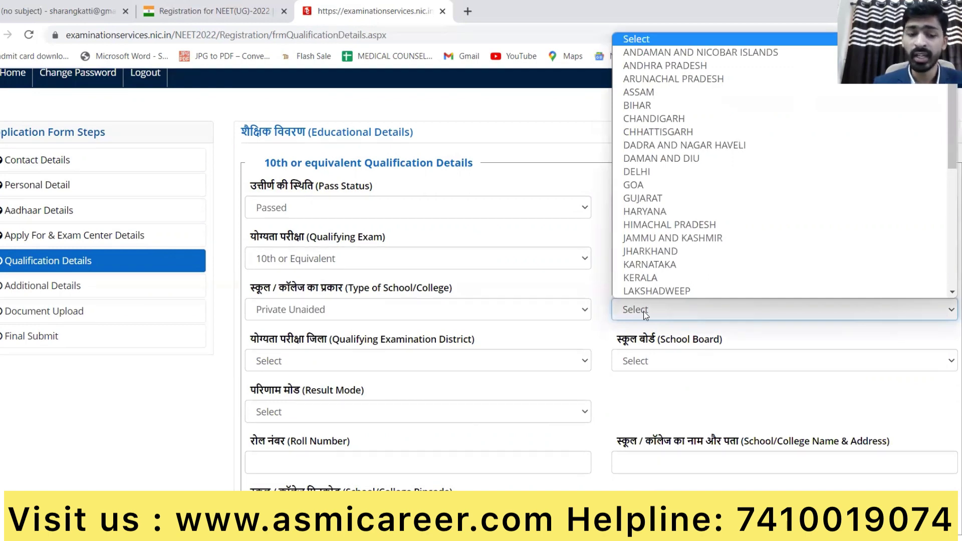
pyautogui.press('m')
pyautogui.press('m')
pyautogui.press('Return')
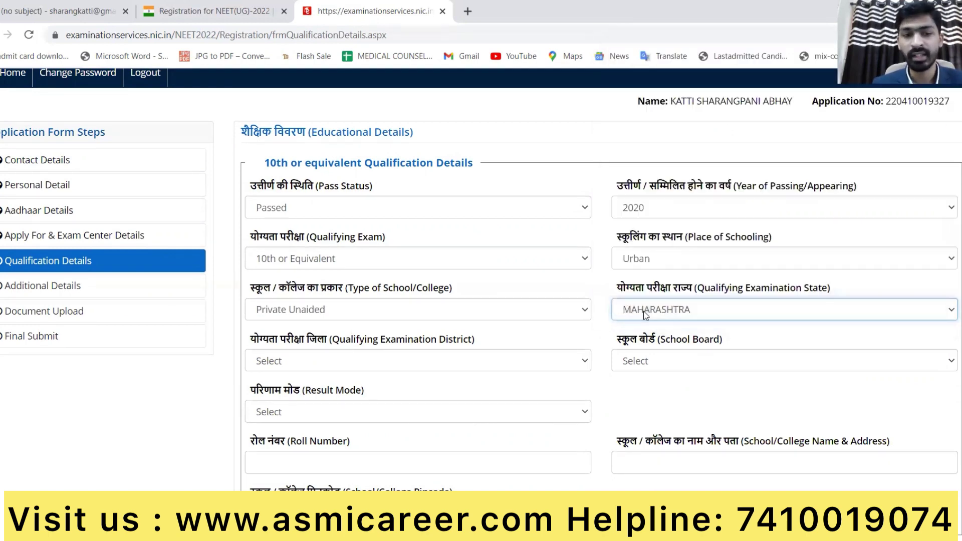
pyautogui.click(334, 356)
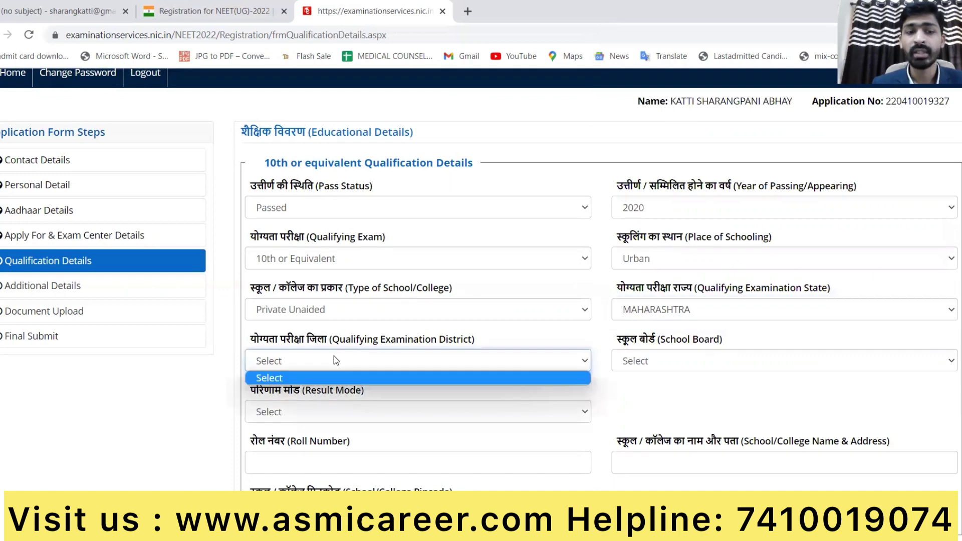
pyautogui.click(333, 360)
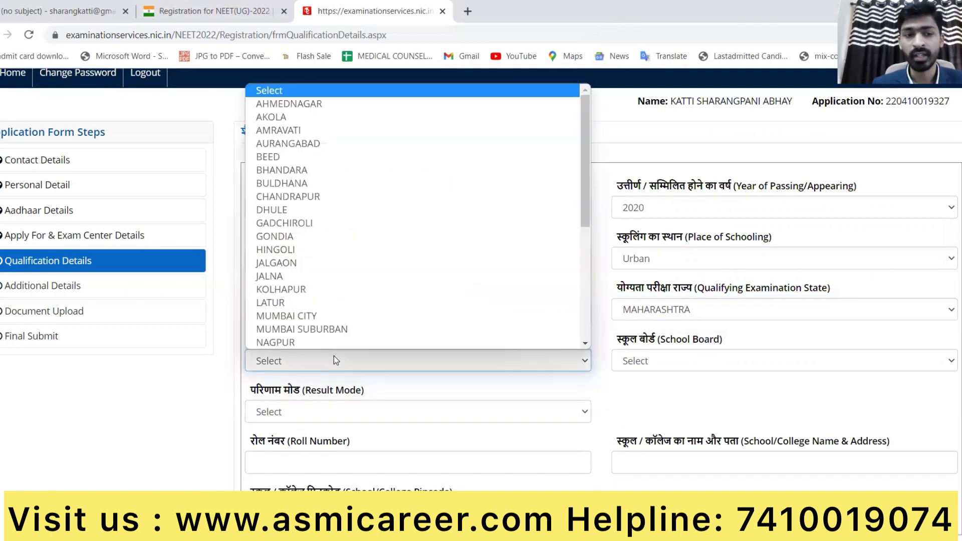
pyautogui.press('m')
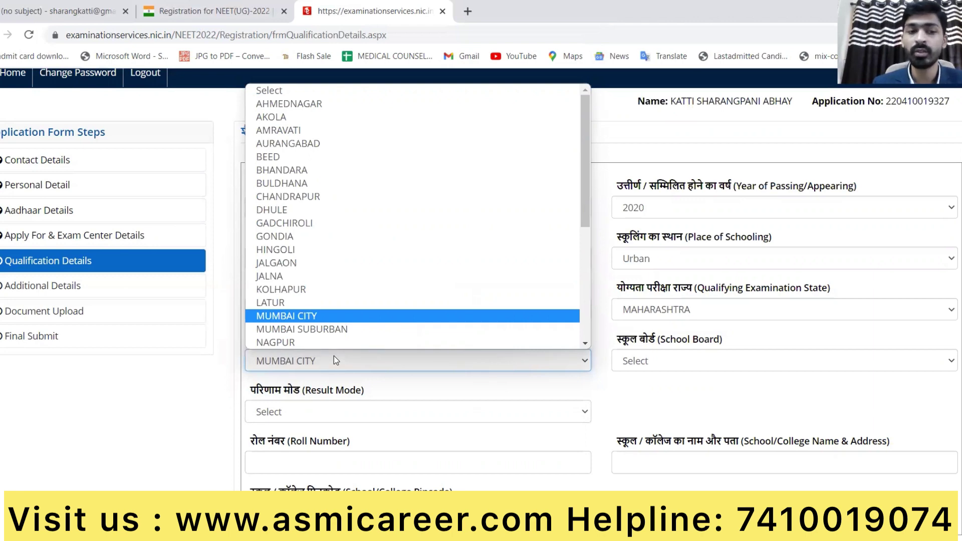
pyautogui.press('Return')
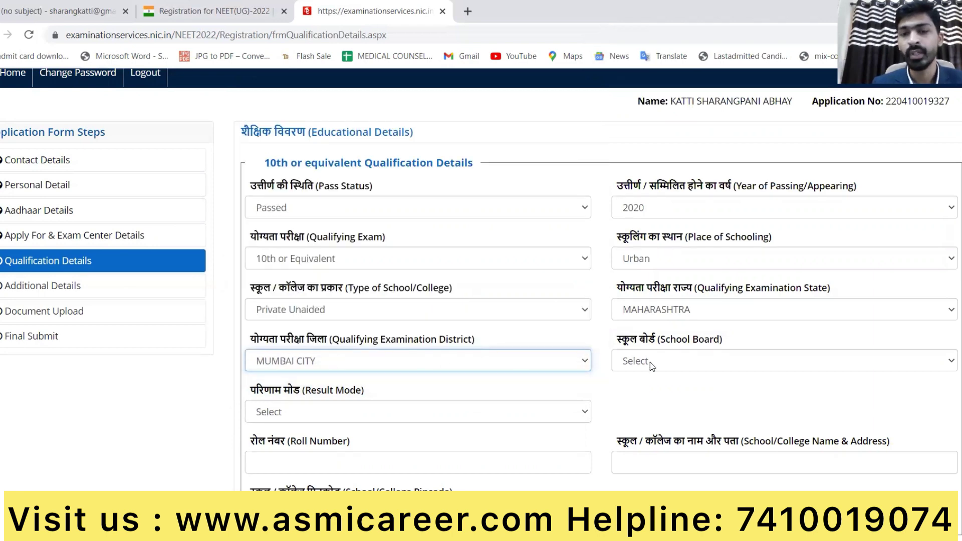
# - Choose the Maharashtra State Board as school board and Percentage as result mode
pyautogui.click(650, 362)
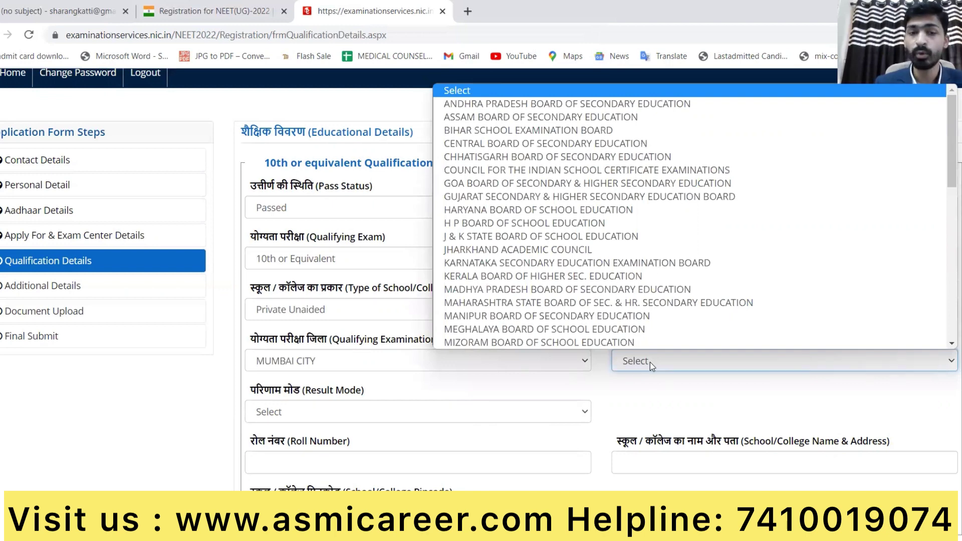
pyautogui.press('m')
pyautogui.press('m')
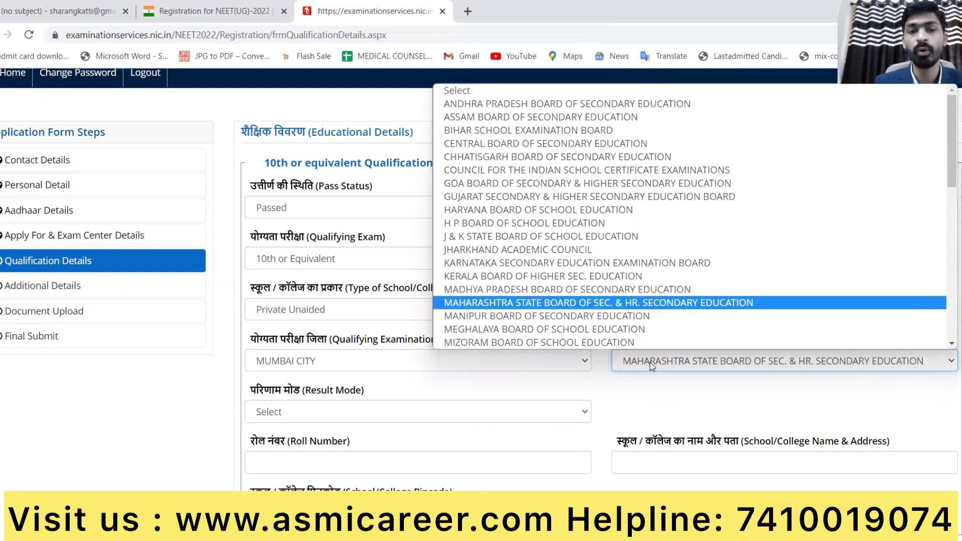
pyautogui.press('Return')
pyautogui.scroll(-2, 650, 362)
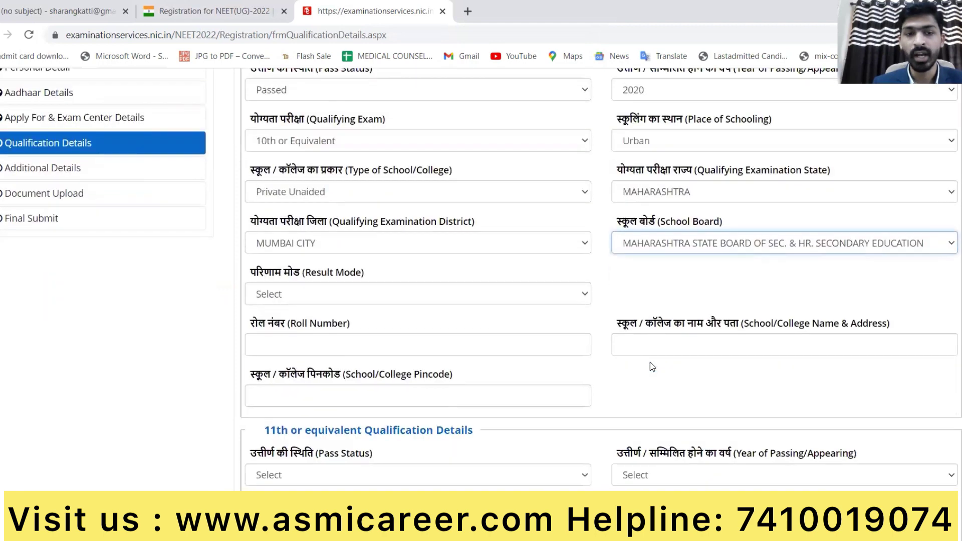
pyautogui.scroll(2, 501, 293)
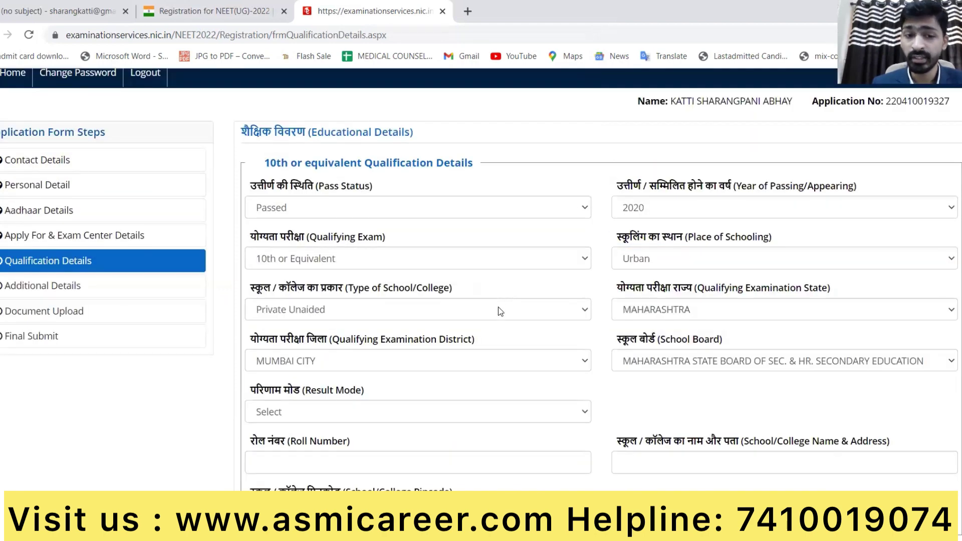
pyautogui.scroll(-1, 498, 311)
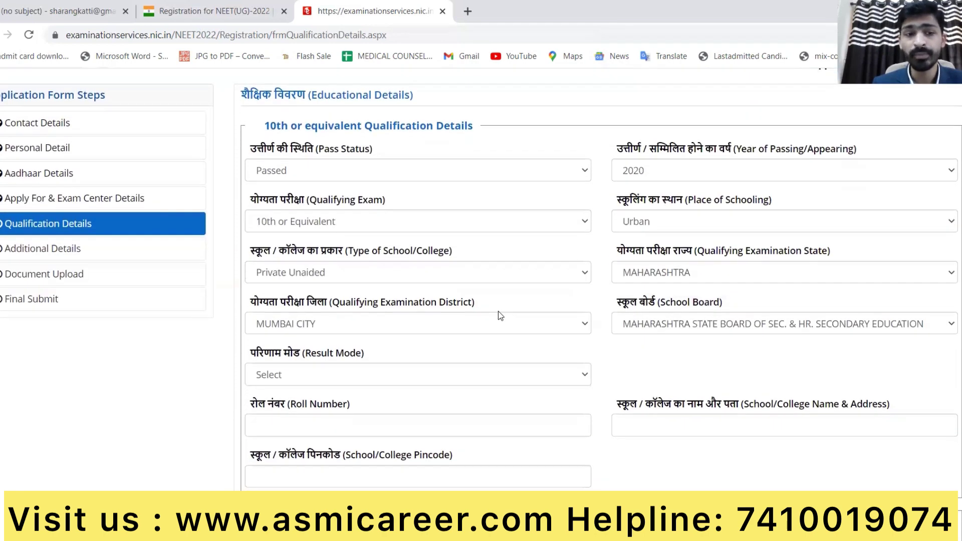
pyautogui.click(433, 375)
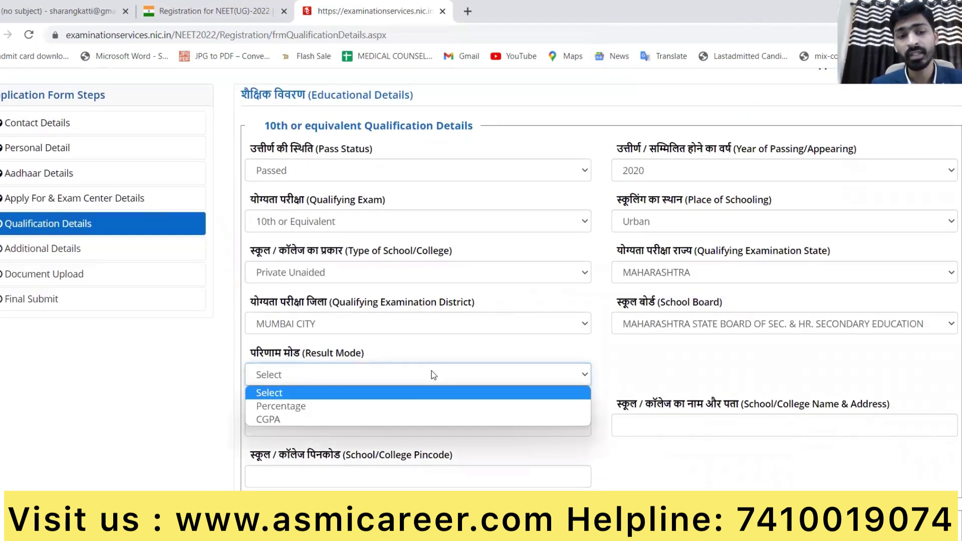
pyautogui.click(423, 408)
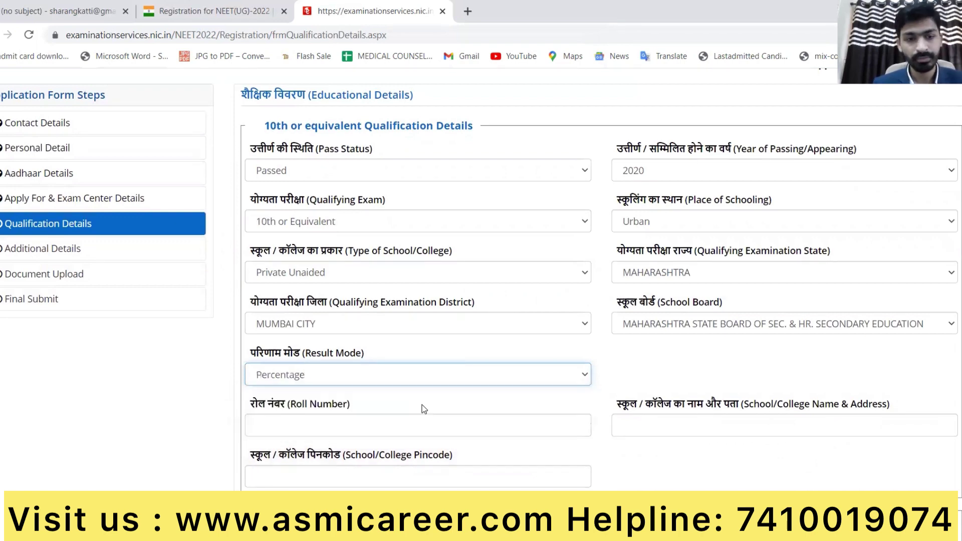
# - Enter 10th total marks 550 and obtained marks 500, giving 90.91%
pyautogui.scroll(-1, 423, 408)
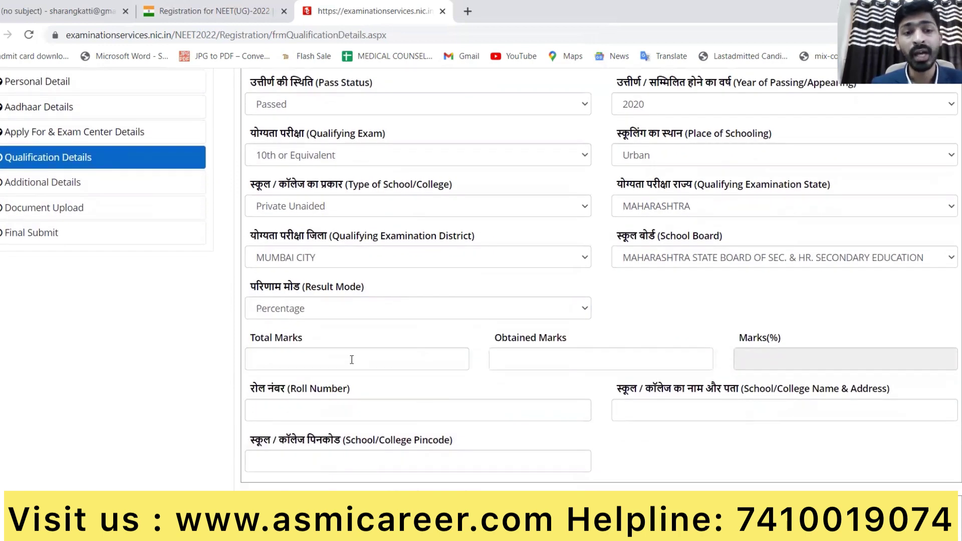
pyautogui.write('5')
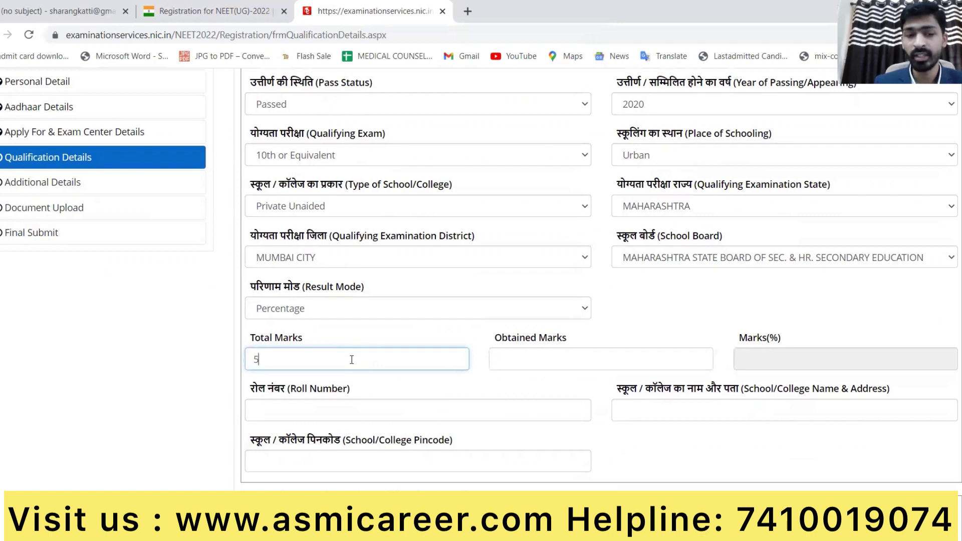
pyautogui.write('50')
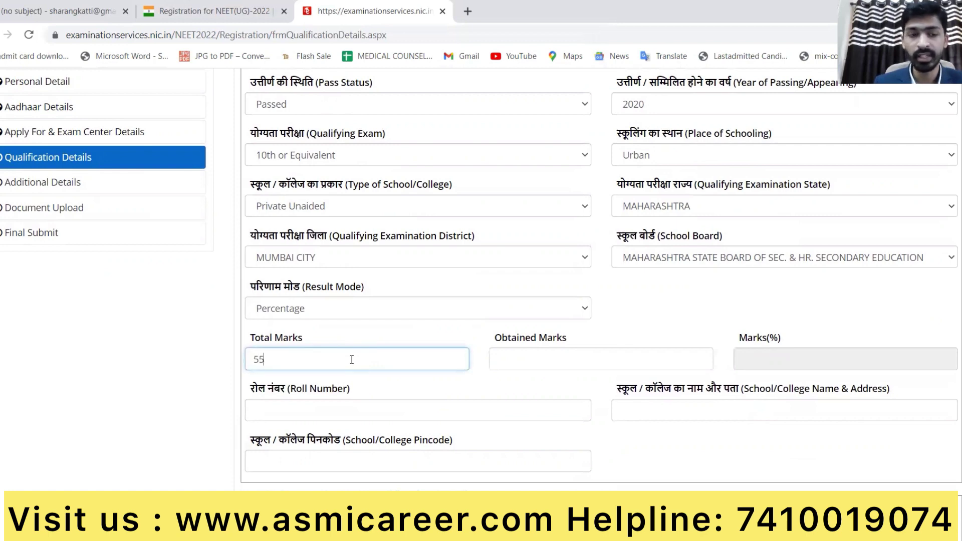
pyautogui.click(527, 354)
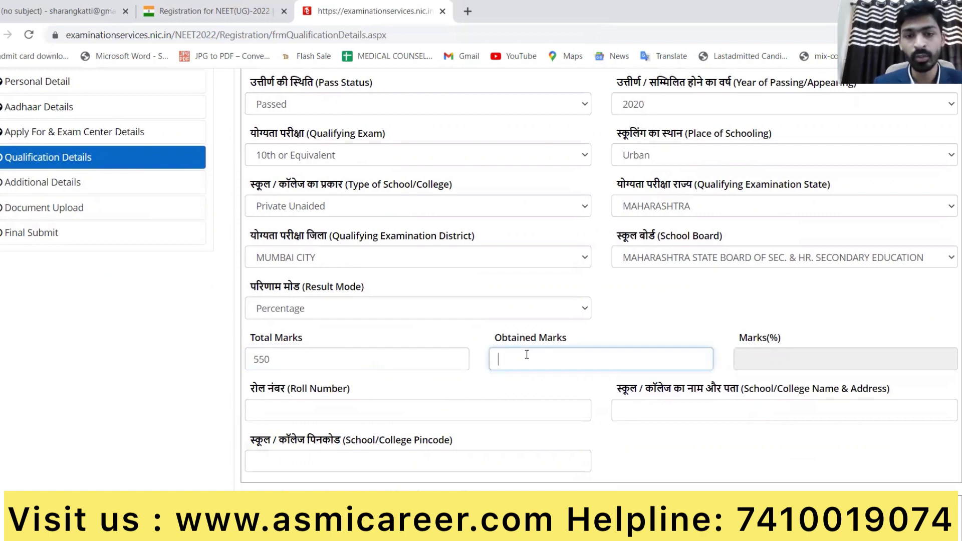
pyautogui.write('5')
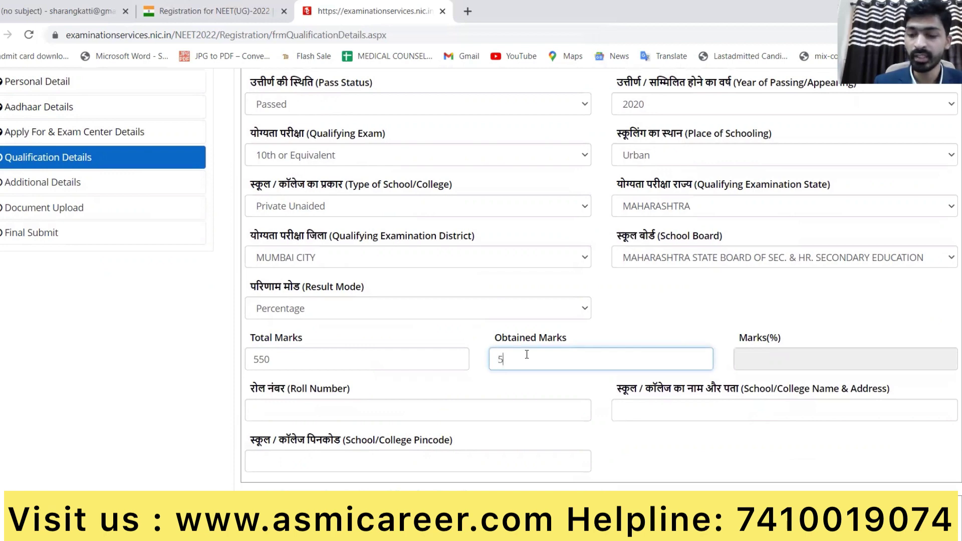
pyautogui.write('00')
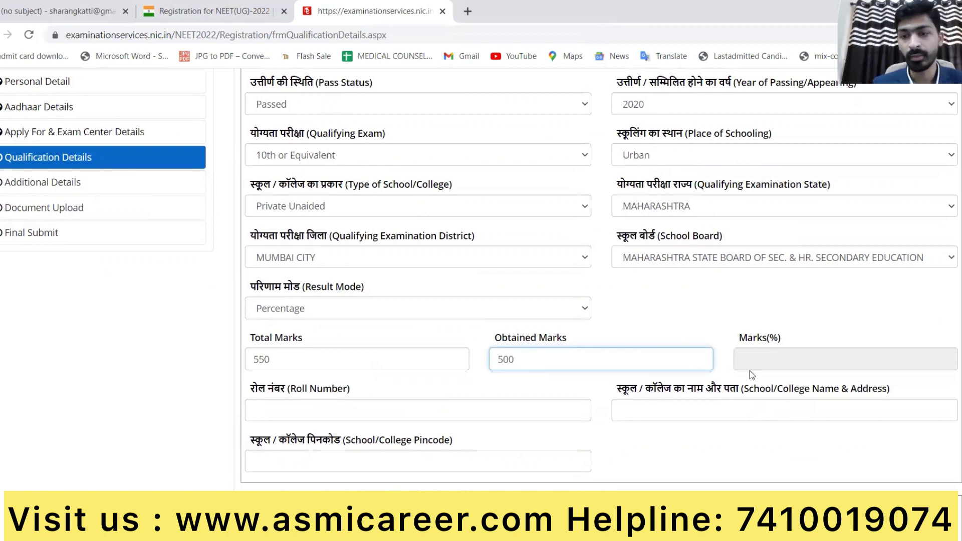
pyautogui.click(756, 371)
pyautogui.scroll(-2, 757, 371)
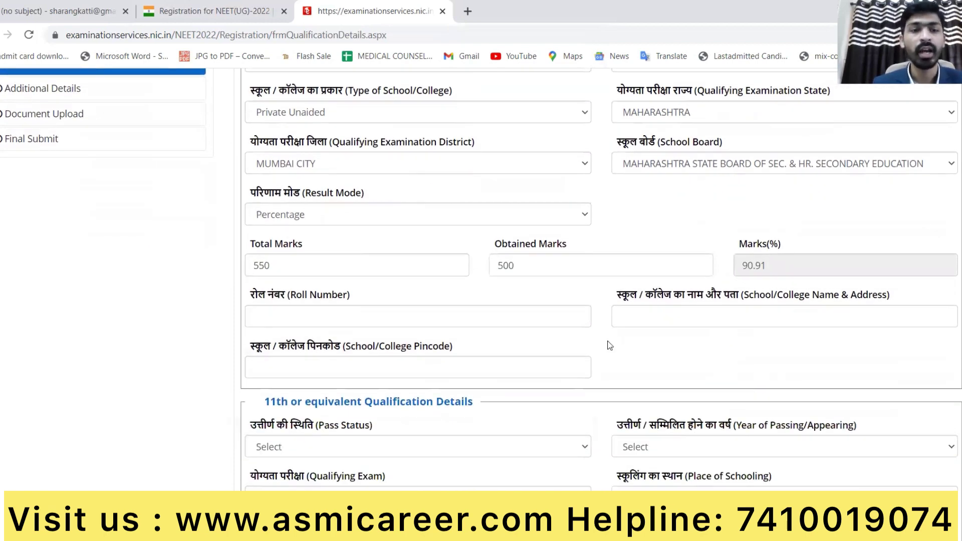
# - Fill in the 10th roll number, school 'SAVARKAR SCHOOL MUMBAI' and pincode 400016
pyautogui.click(493, 320)
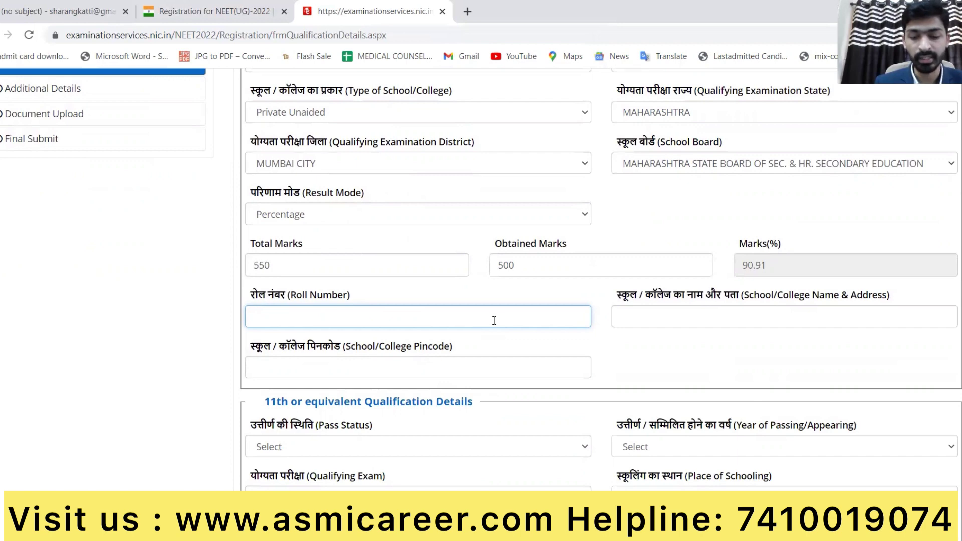
pyautogui.write('B0123456')
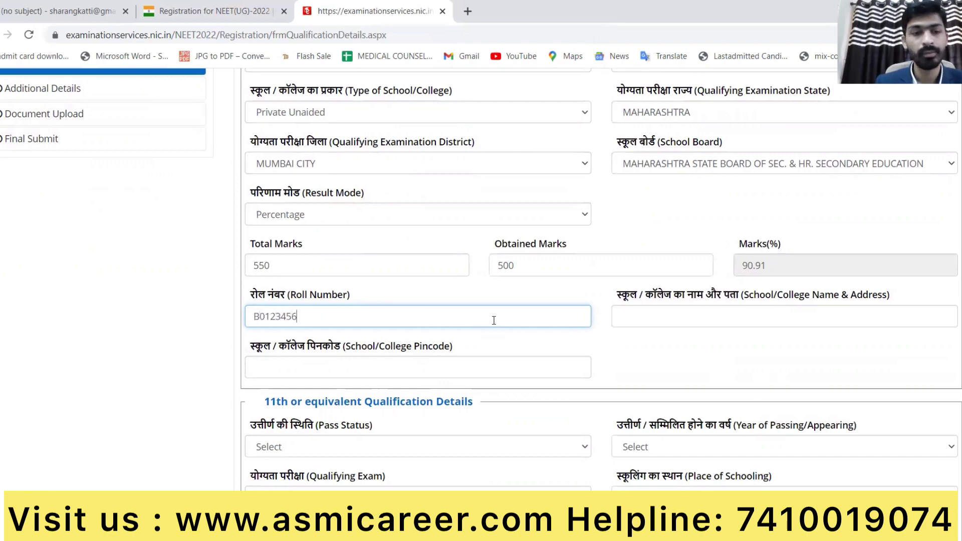
pyautogui.click(646, 316)
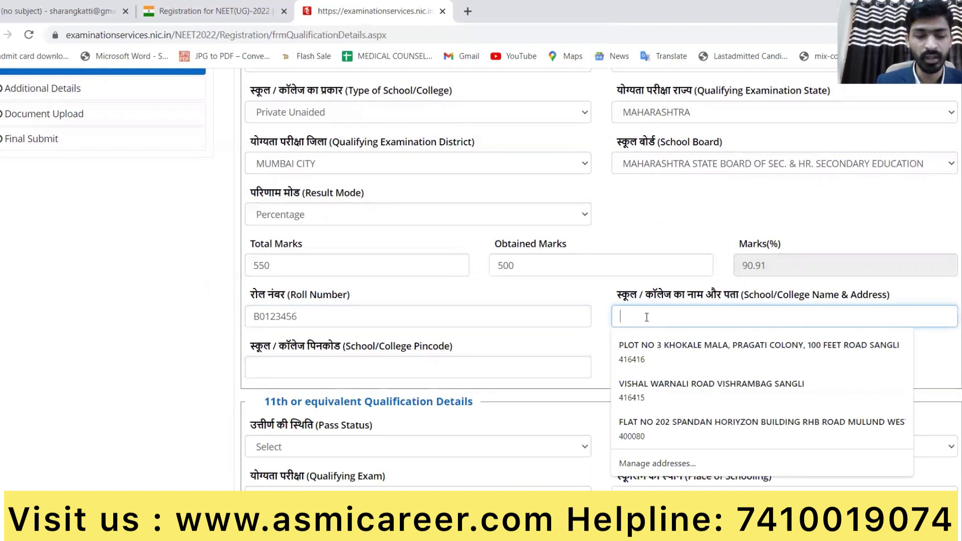
pyautogui.write('SAVARKAR SCHOOL')
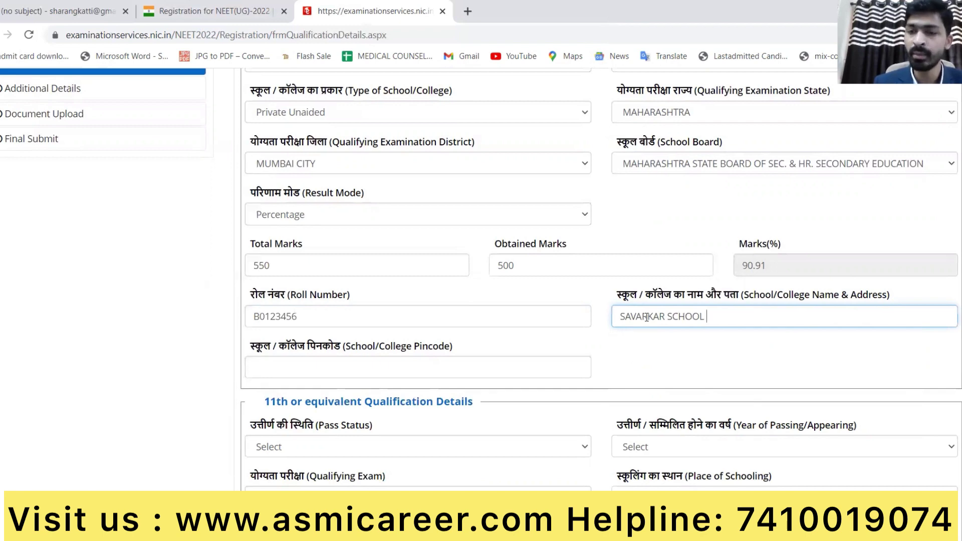
pyautogui.write('MUMBAI')
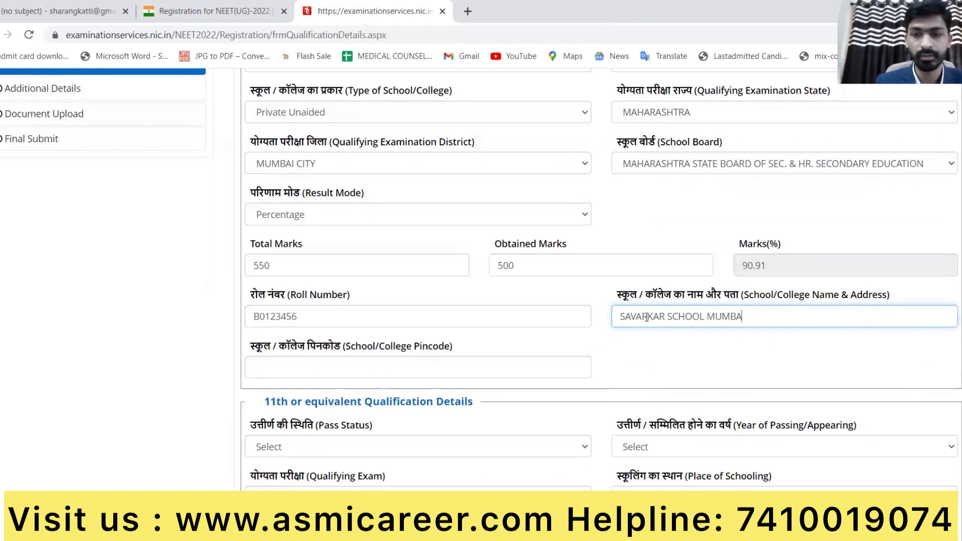
pyautogui.click(495, 364)
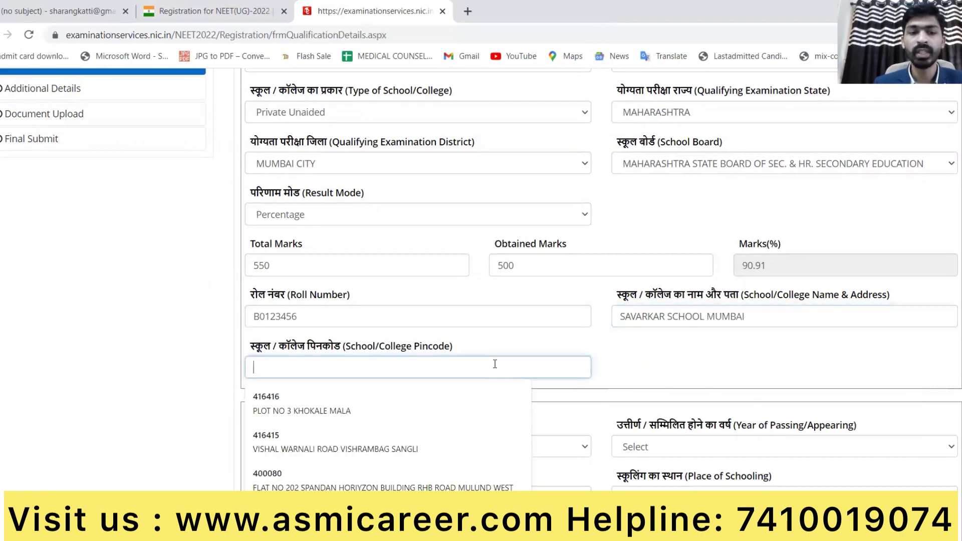
pyautogui.write('400')
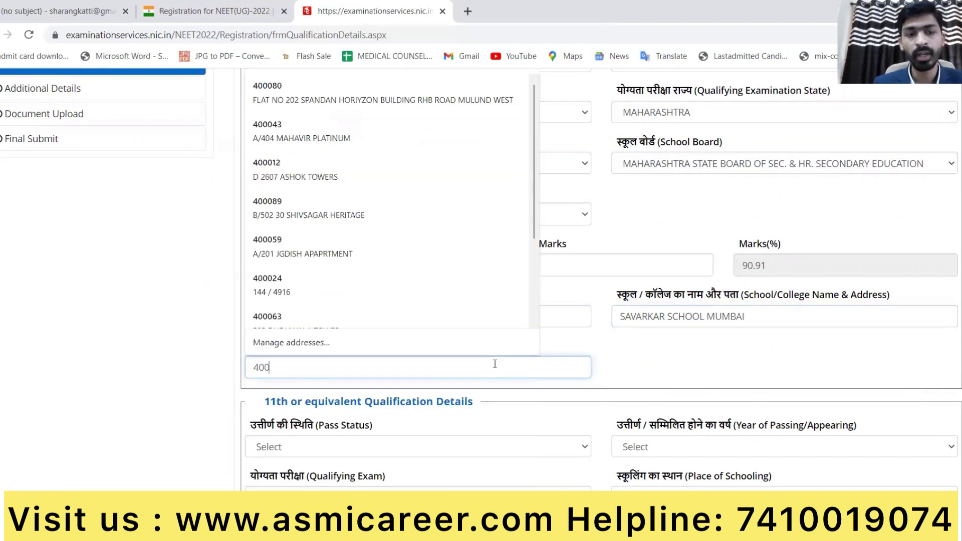
pyautogui.write('0')
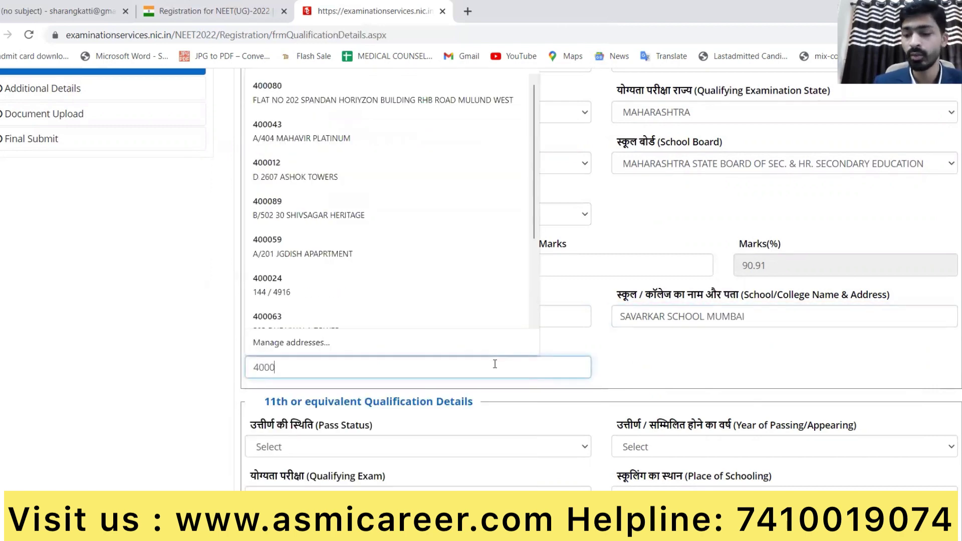
pyautogui.write('16')
pyautogui.click(692, 365)
pyautogui.scroll(-2, 693, 365)
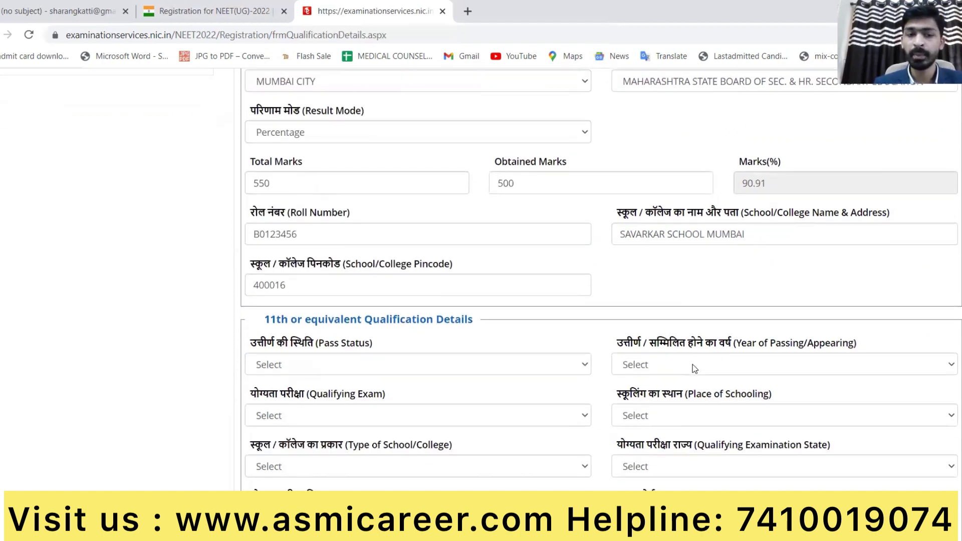
pyautogui.scroll(-3, 692, 364)
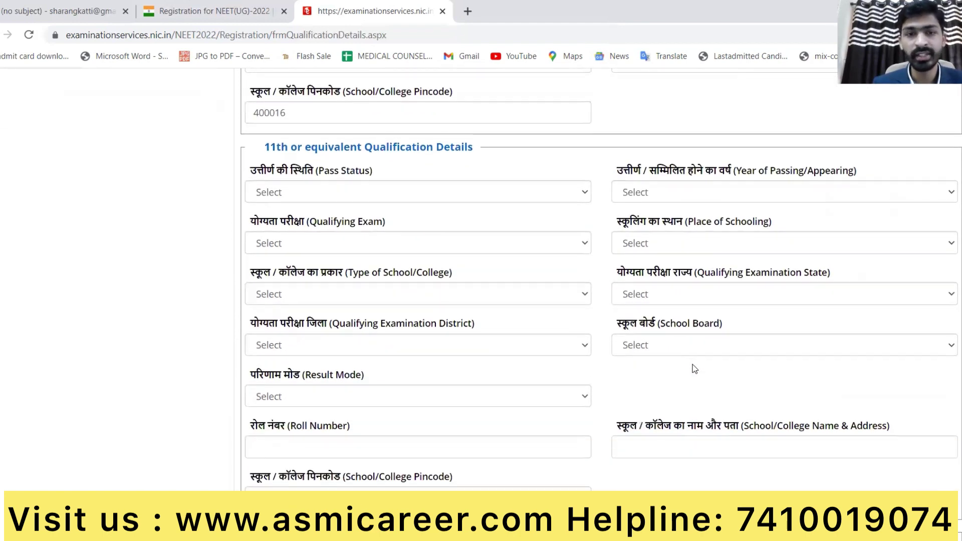
pyautogui.click(457, 187)
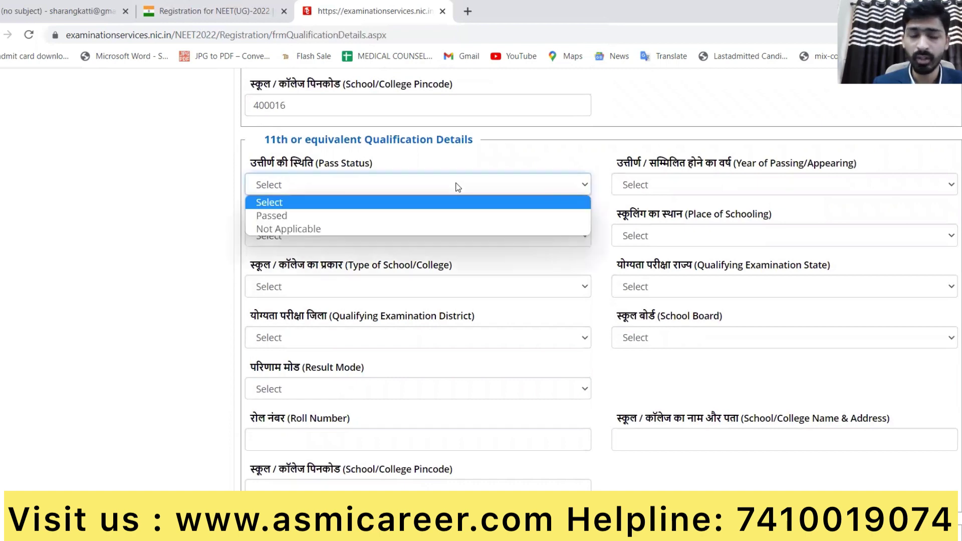
# - Set the 11th qualification to Passed, year 2021, exam 11th or Equivalent
pyautogui.click(443, 215)
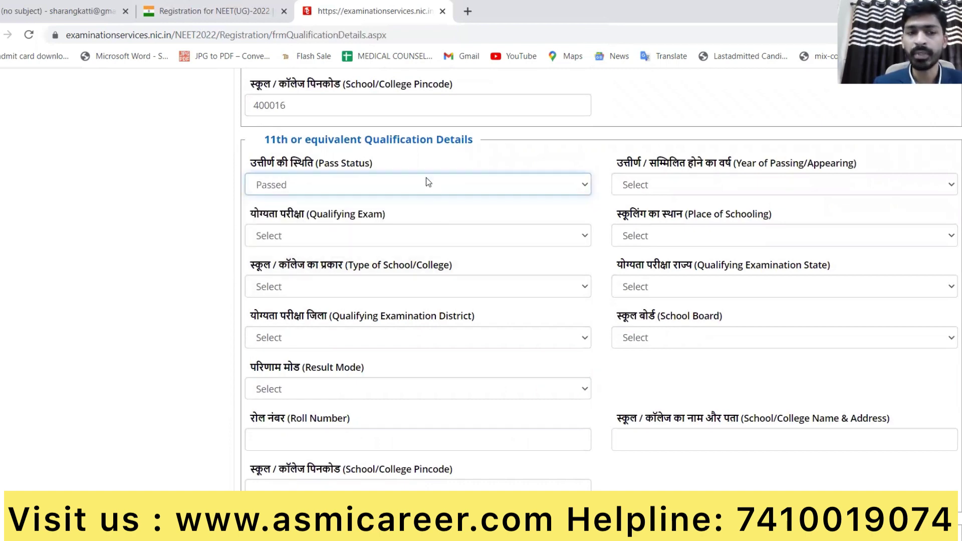
pyautogui.click(413, 182)
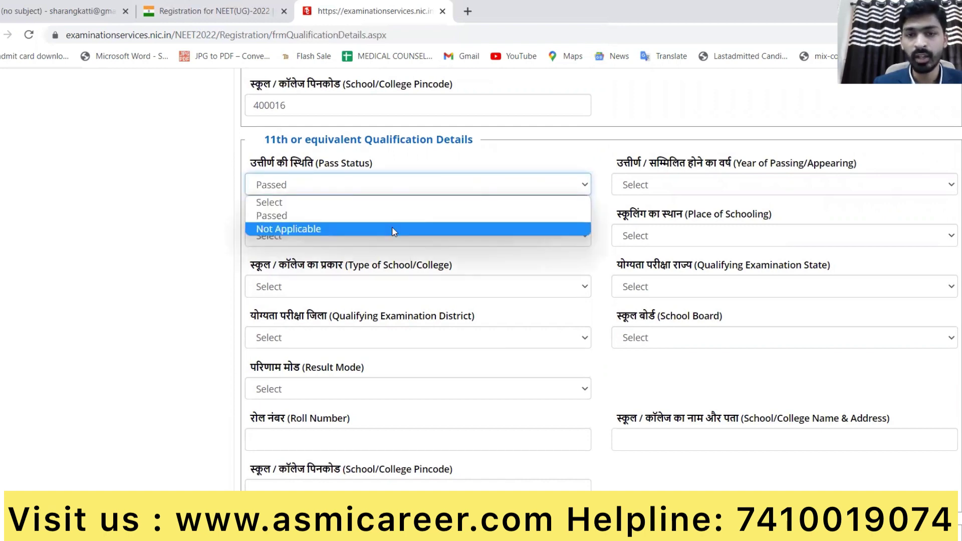
pyautogui.click(393, 229)
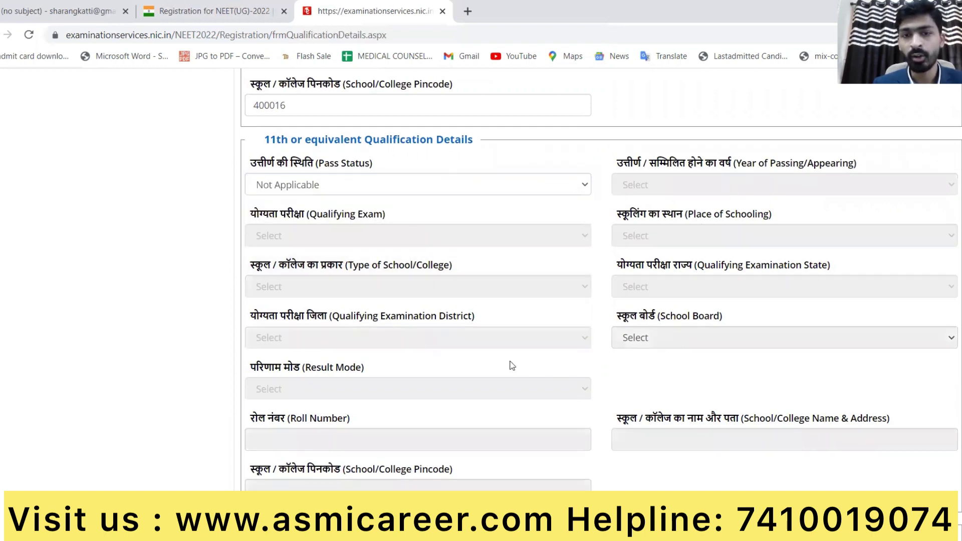
pyautogui.click(390, 185)
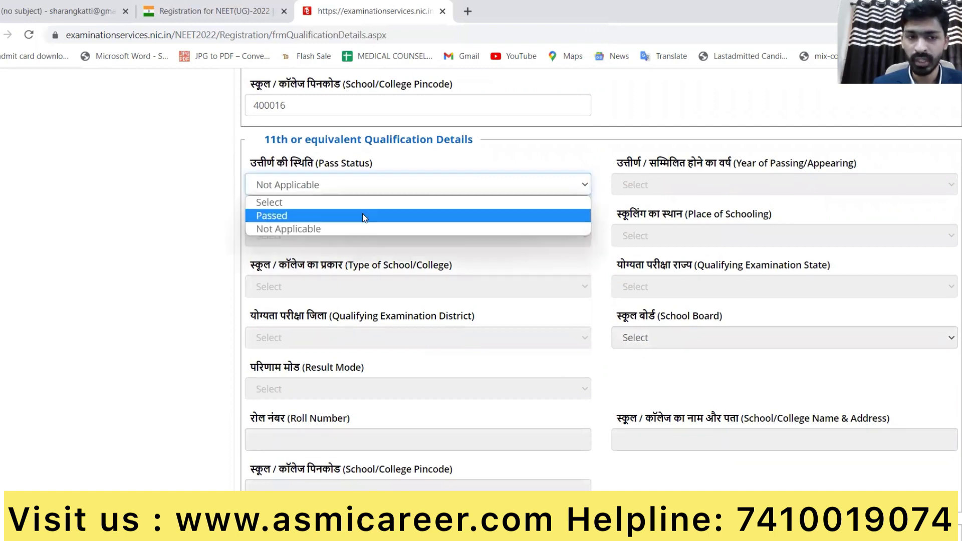
pyautogui.click(363, 215)
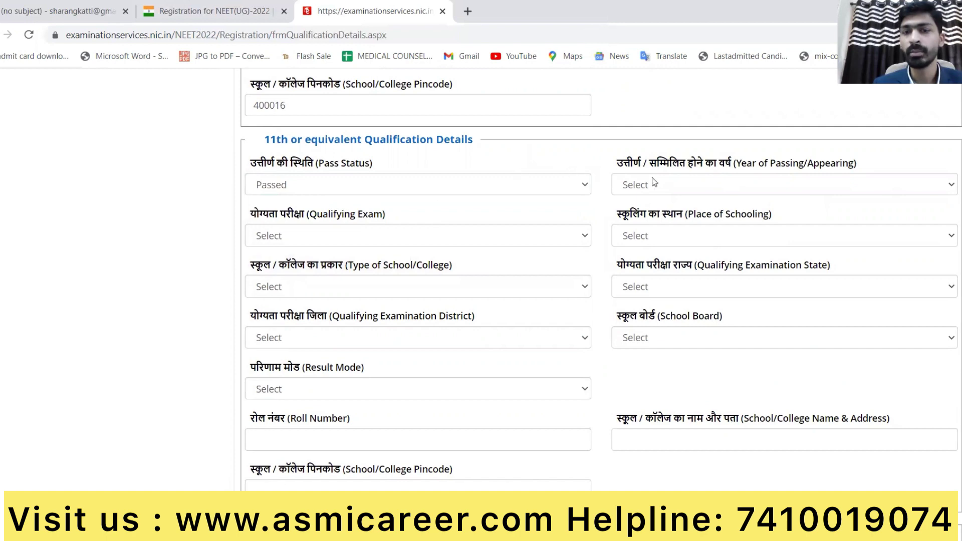
pyautogui.click(656, 188)
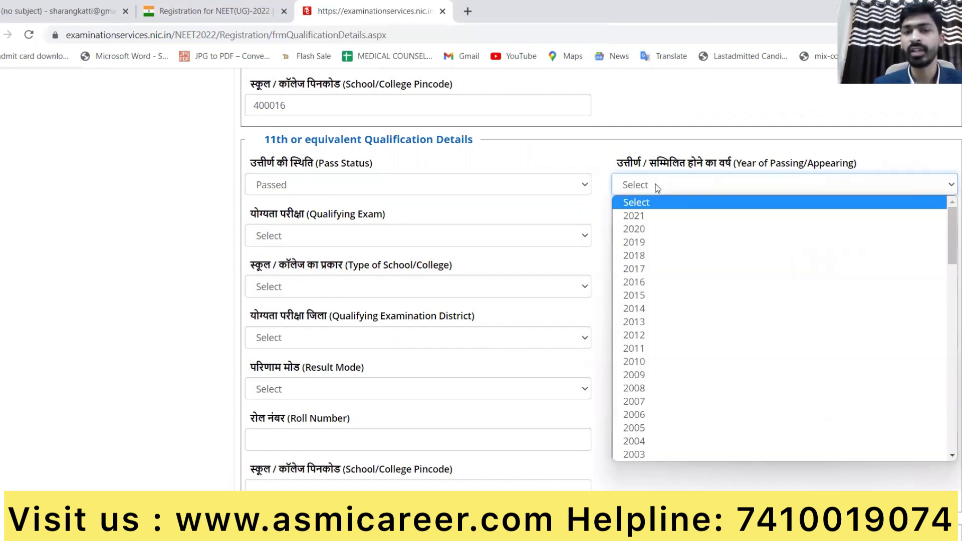
pyautogui.click(649, 217)
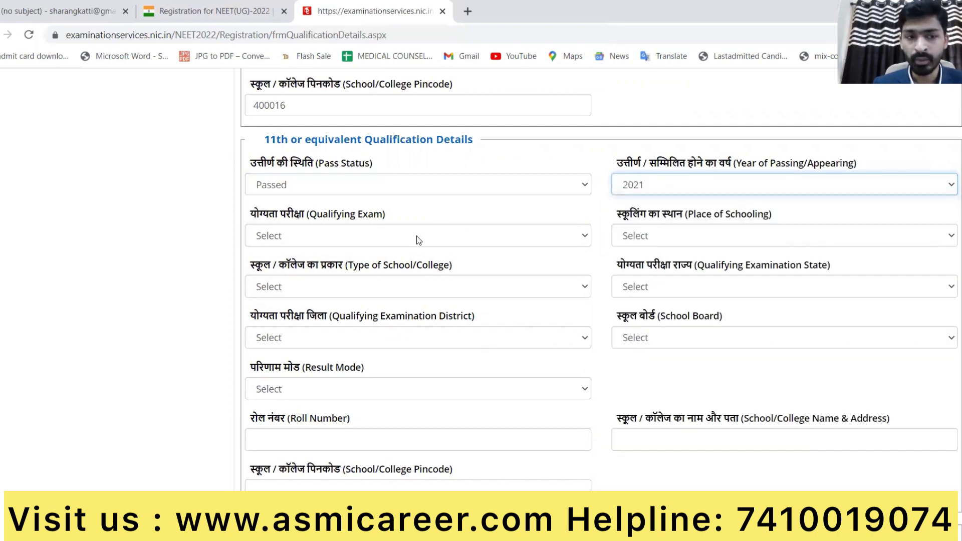
pyautogui.click(418, 240)
pyautogui.click(404, 268)
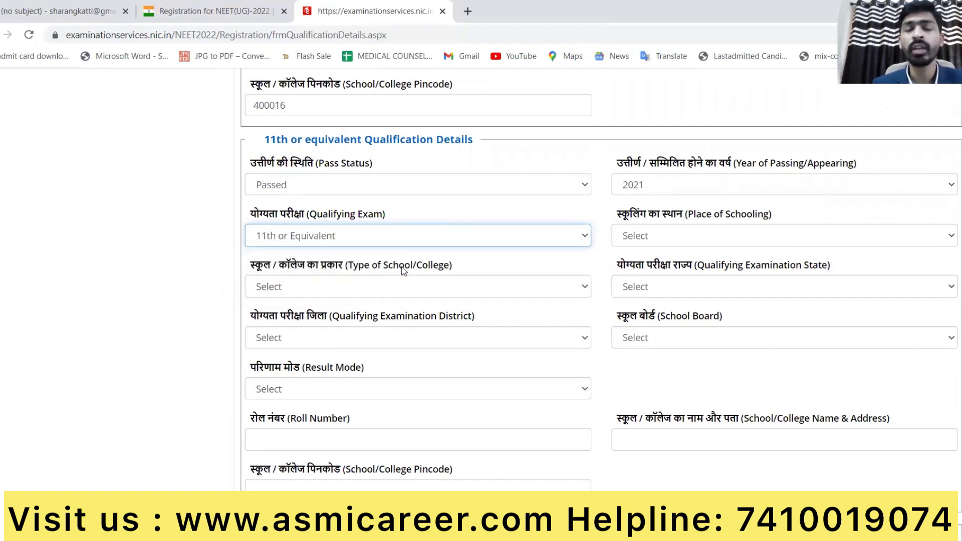
# - Set the 11th place of schooling to Urban and school type to Private Unaided
pyautogui.click(679, 233)
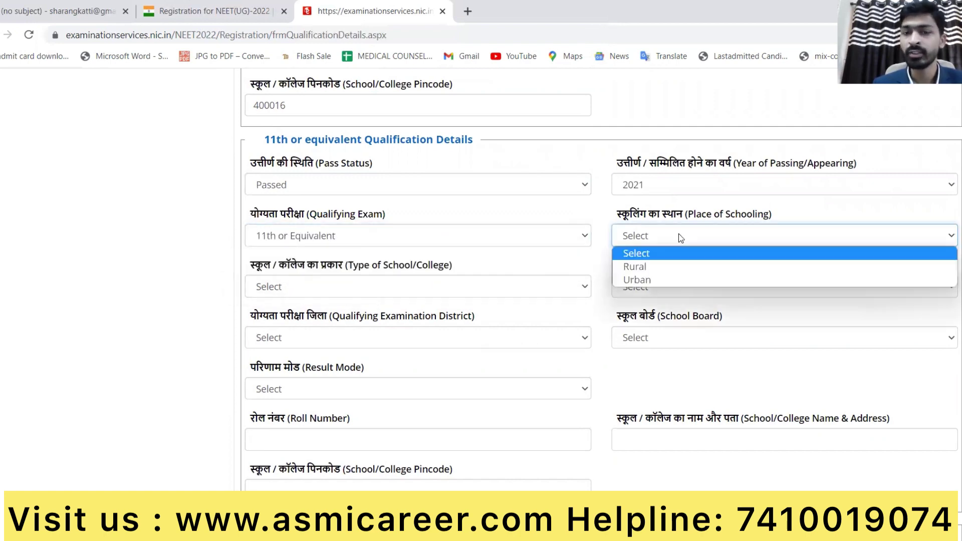
pyautogui.click(664, 277)
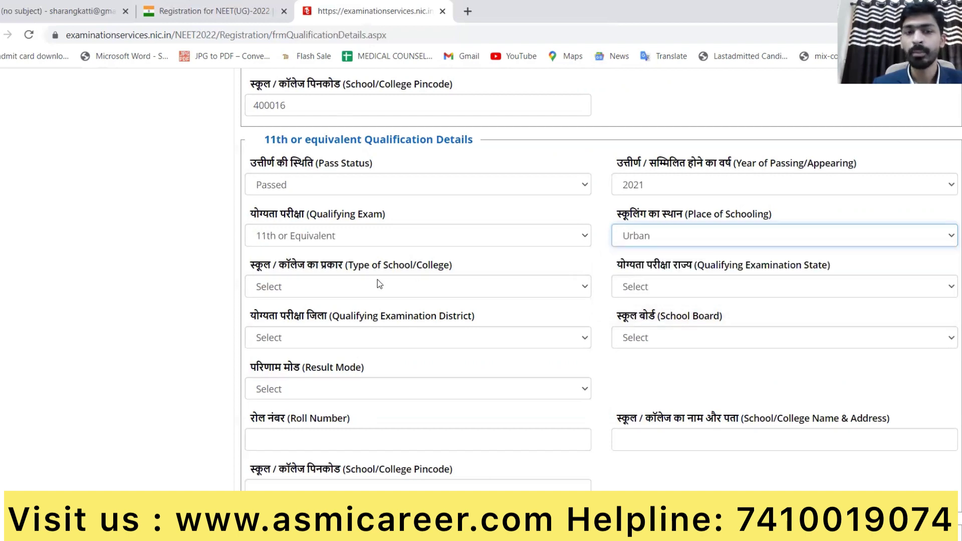
pyautogui.click(378, 283)
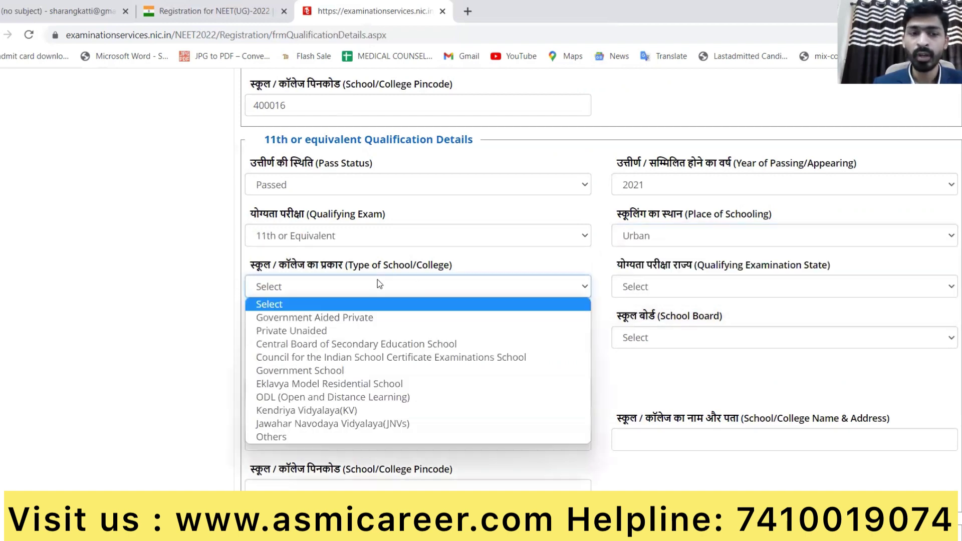
pyautogui.click(359, 331)
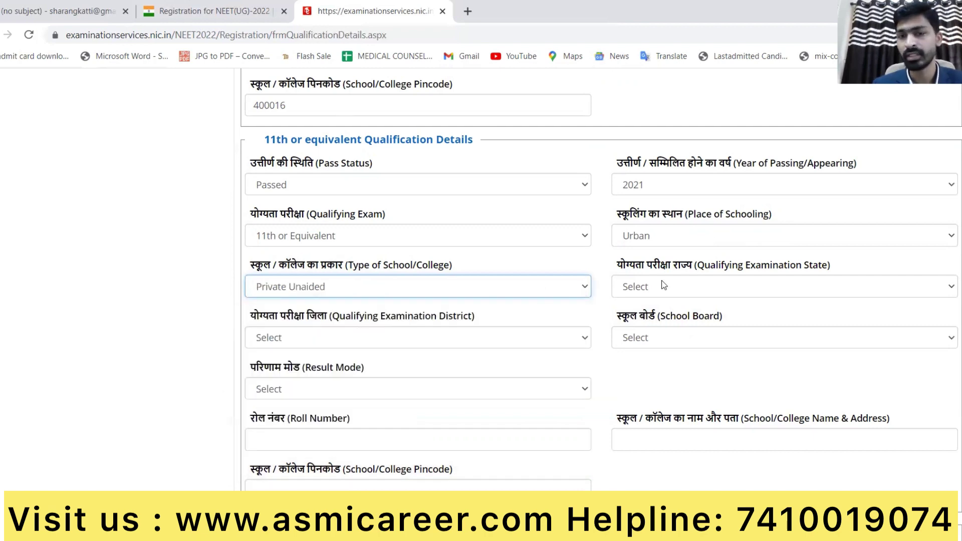
# - Choose MAHARASHTRA, MUMBAI CITY and the Maharashtra State Board for the 11th qualification
pyautogui.click(692, 286)
pyautogui.write('mah')
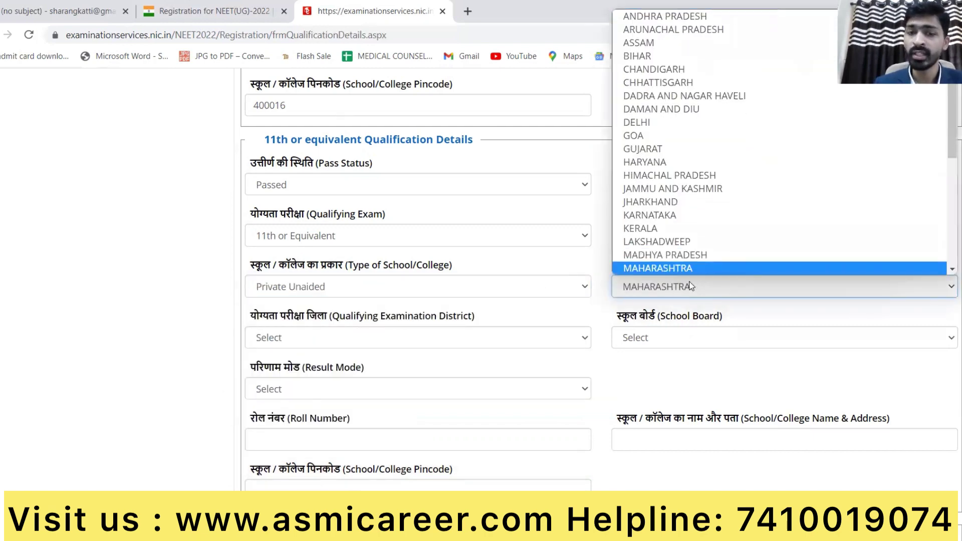
pyautogui.press('Return')
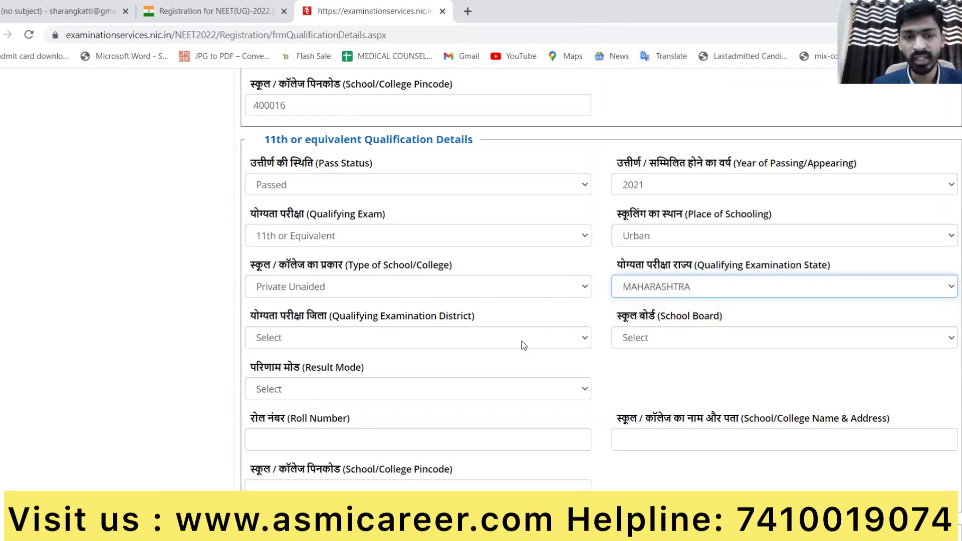
pyautogui.click(522, 345)
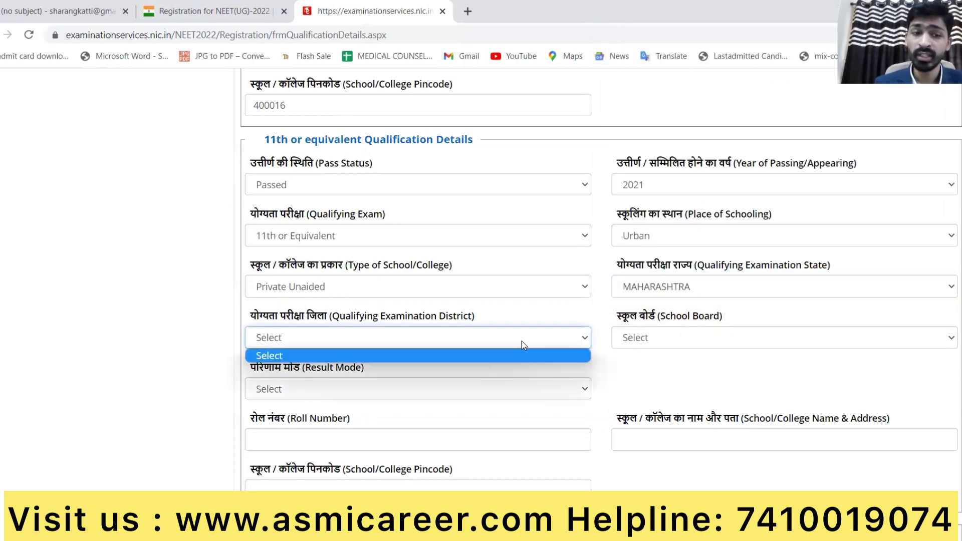
pyautogui.write('mum')
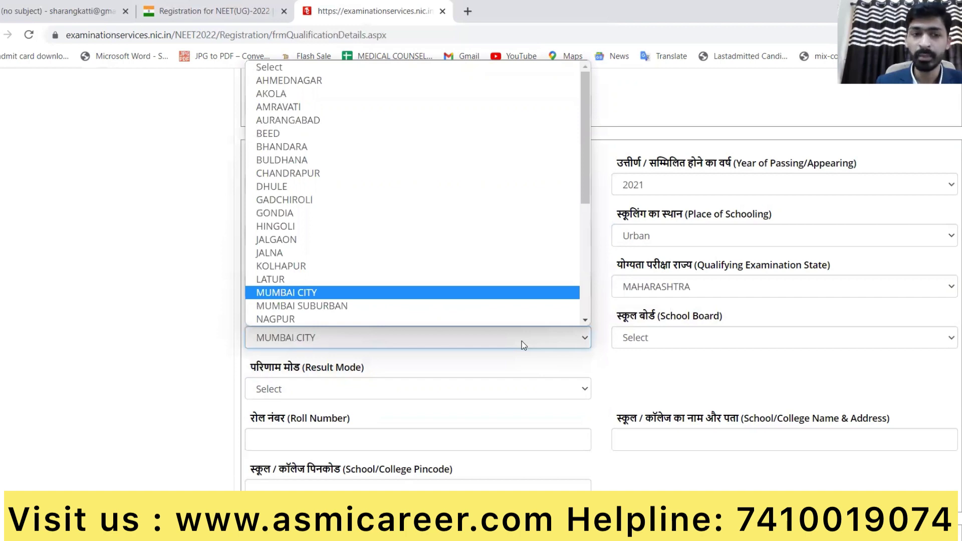
pyautogui.press('Return')
pyautogui.click(701, 340)
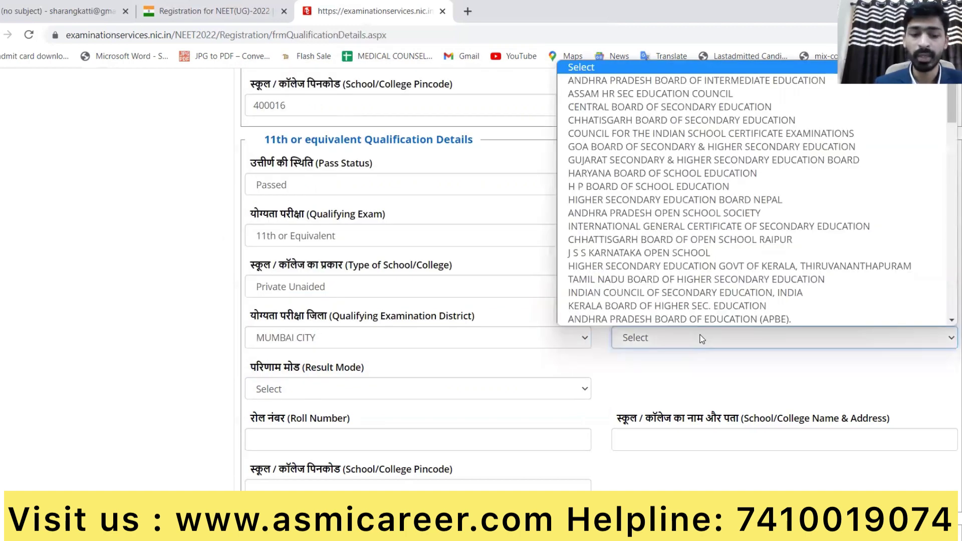
pyautogui.write('mah')
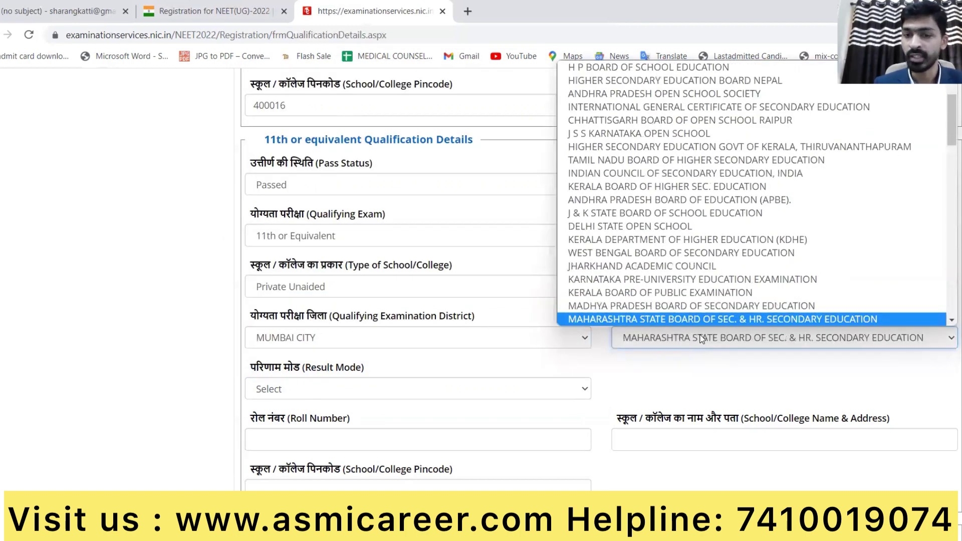
pyautogui.press('Return')
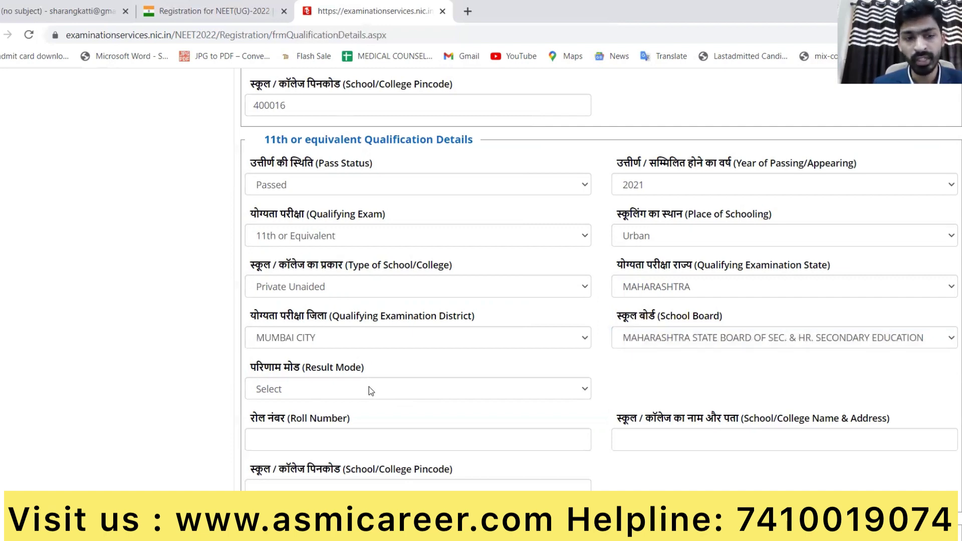
# - Set the 11th result mode to Percentage with 550 marks obtained out of 600
pyautogui.click(369, 387)
pyautogui.click(338, 426)
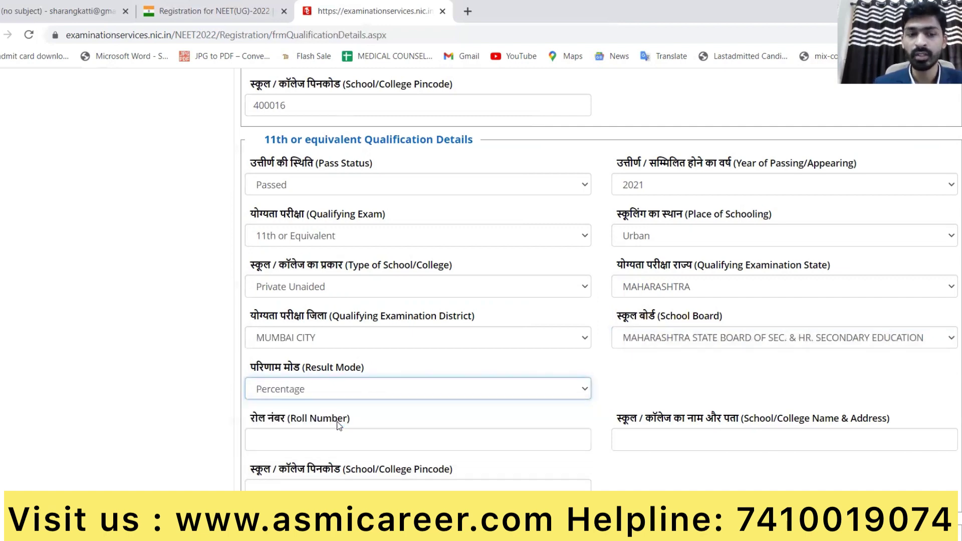
pyautogui.scroll(-2, 336, 423)
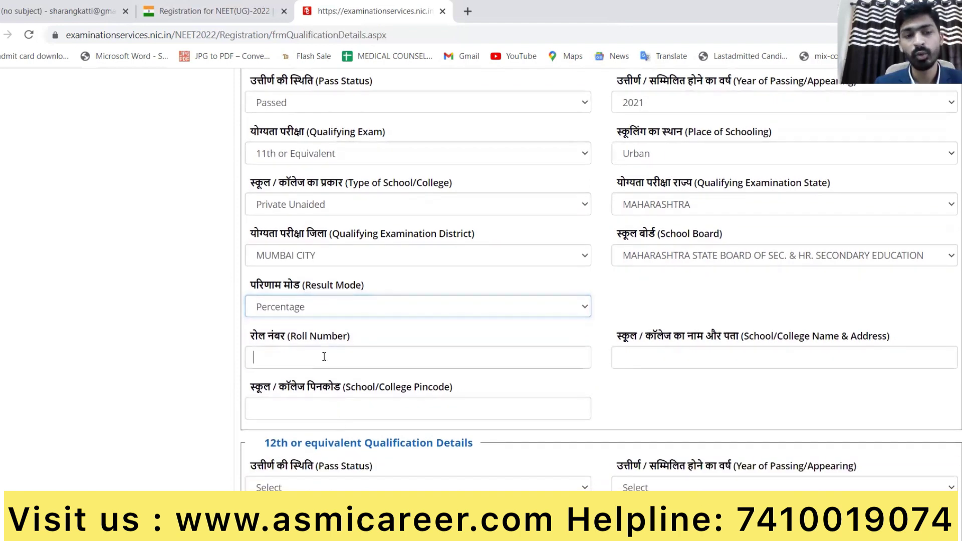
pyautogui.click(324, 357)
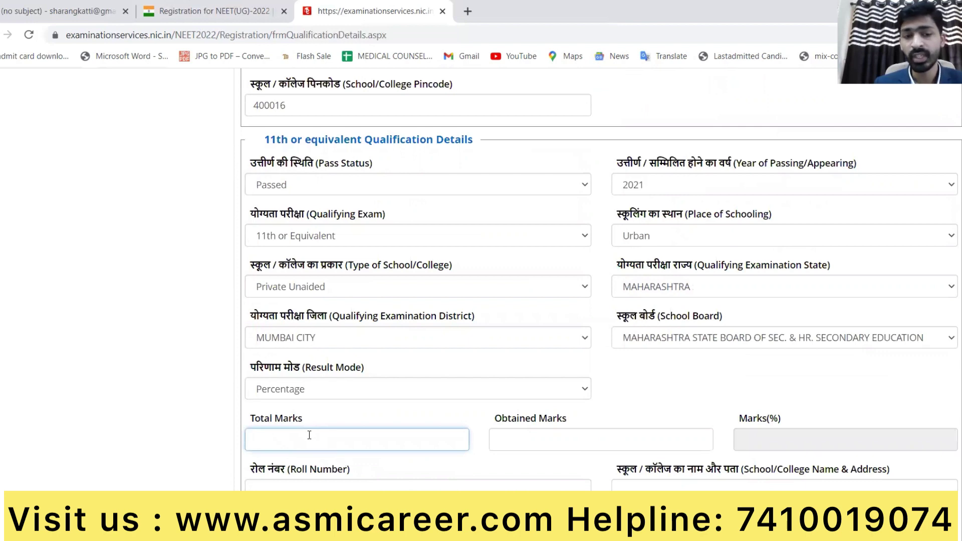
pyautogui.write('600')
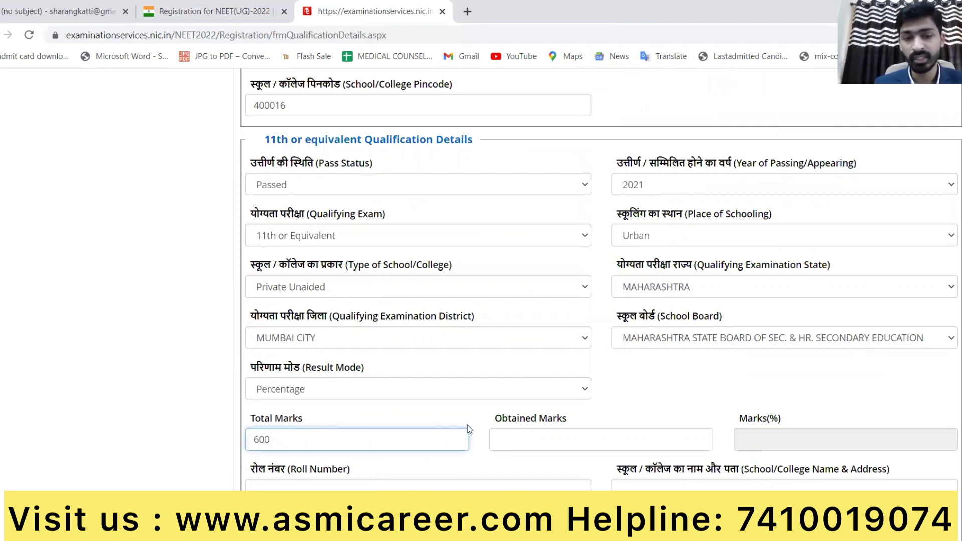
pyautogui.click(521, 436)
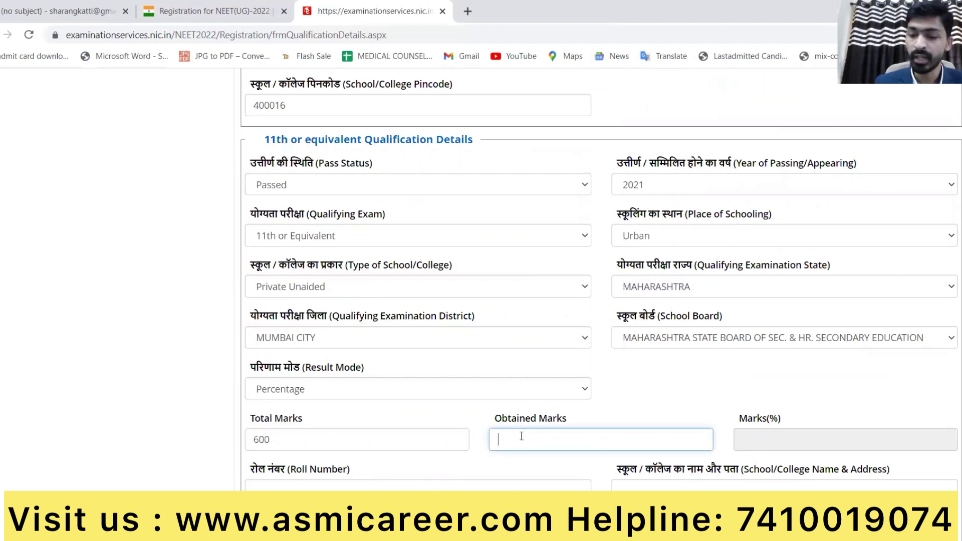
pyautogui.write('550')
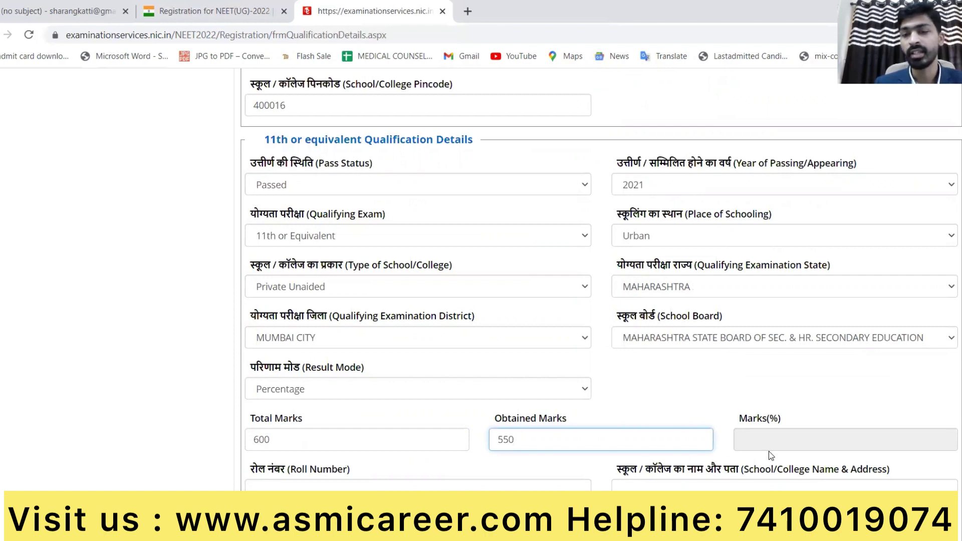
pyautogui.click(768, 451)
# - Enter the 11th roll number and SAVARKAR COLLEGE MUMBAI as the school name and address
pyautogui.scroll(-2, 771, 445)
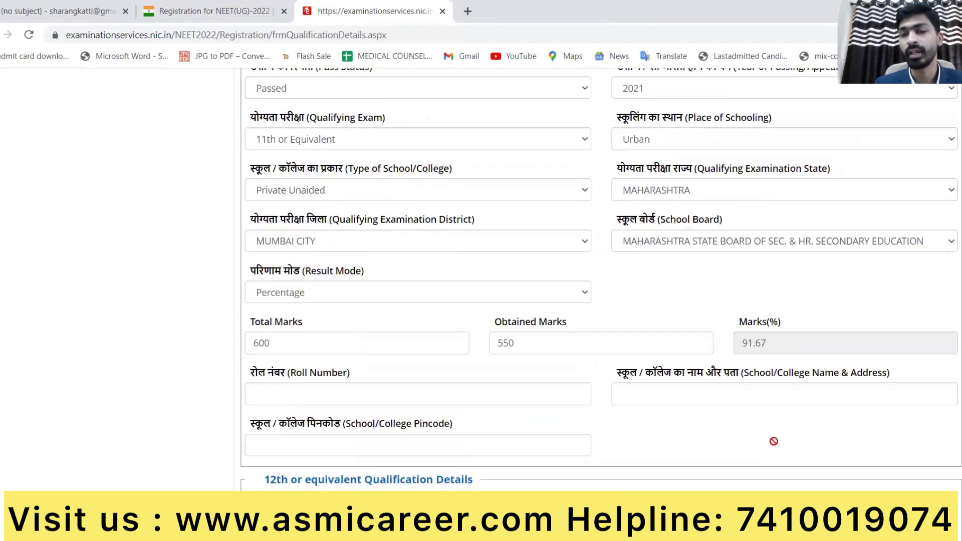
pyautogui.scroll(-1, 774, 441)
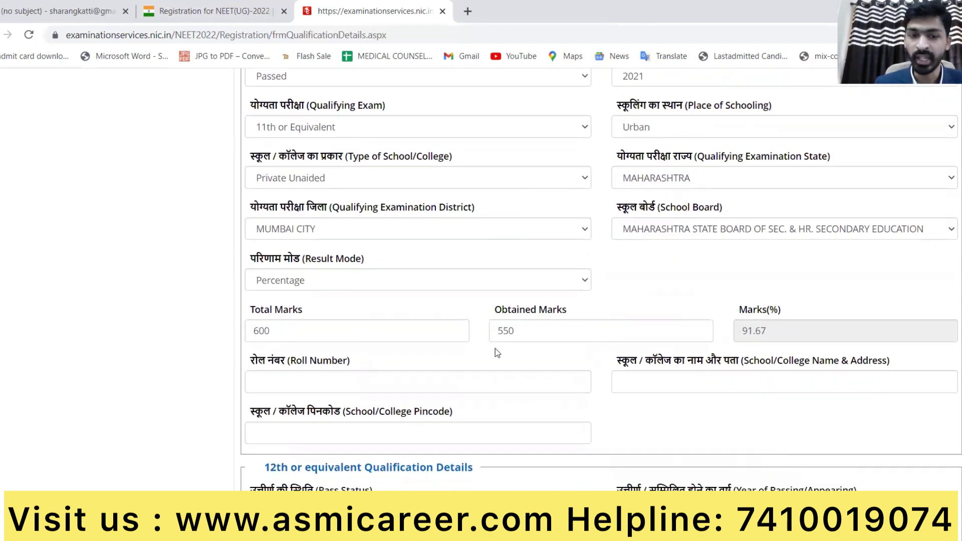
pyautogui.click(450, 382)
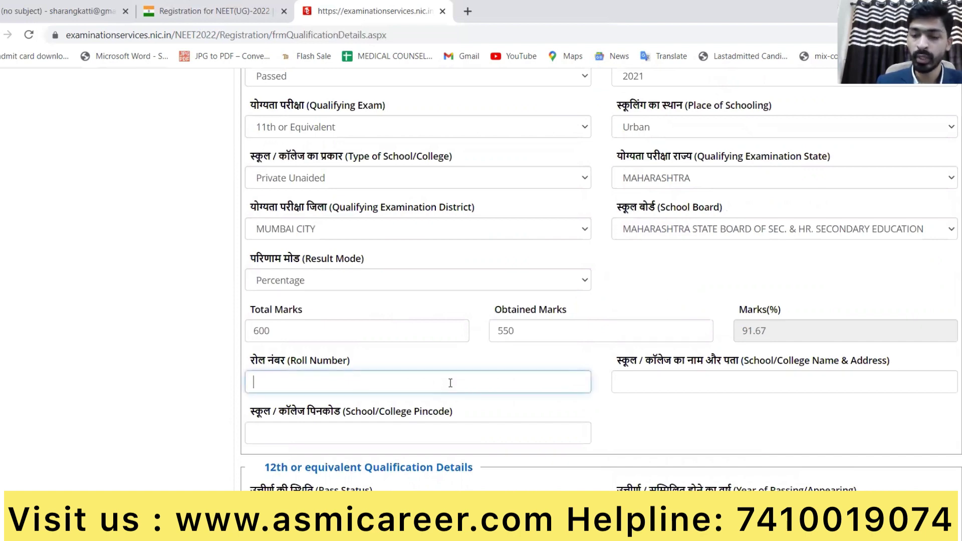
pyautogui.write('125')
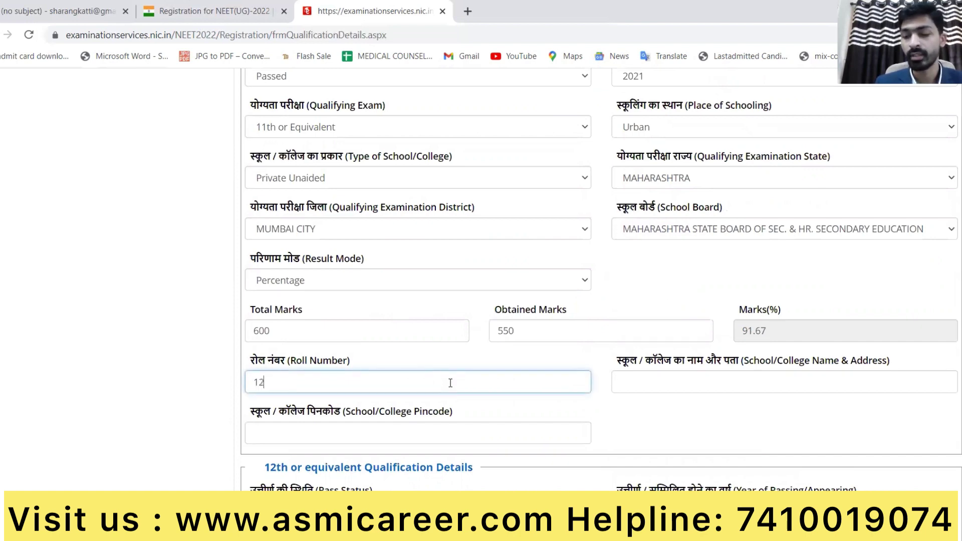
pyautogui.click(694, 383)
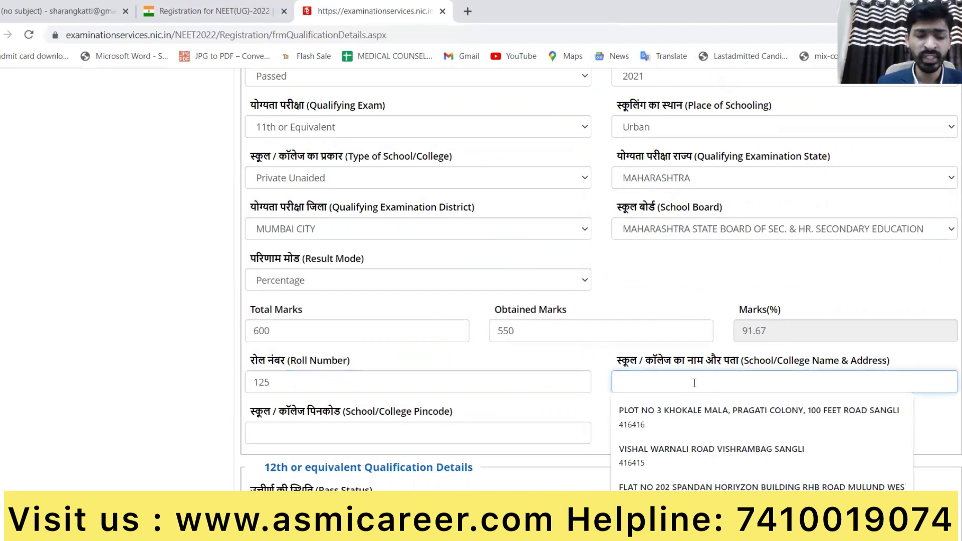
pyautogui.write('SAVAR')
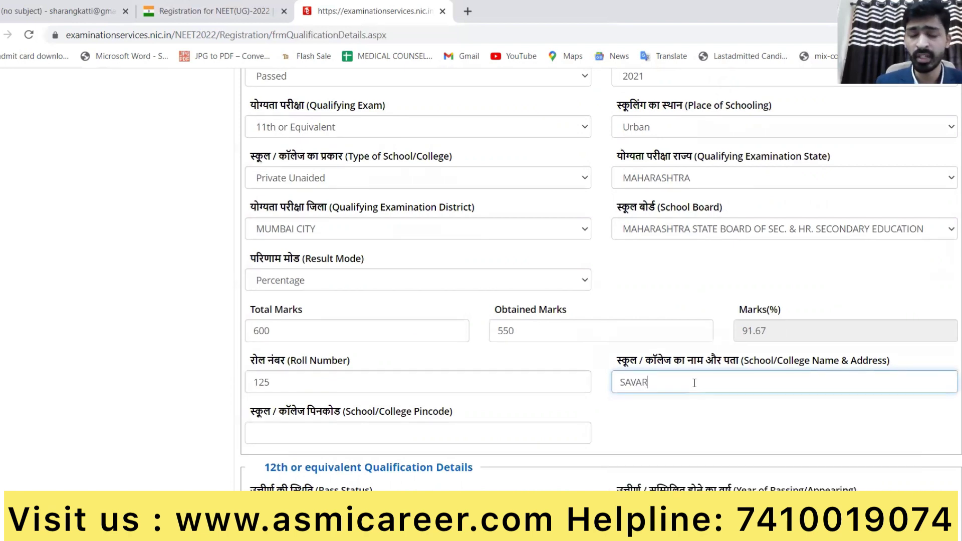
pyautogui.write('K')
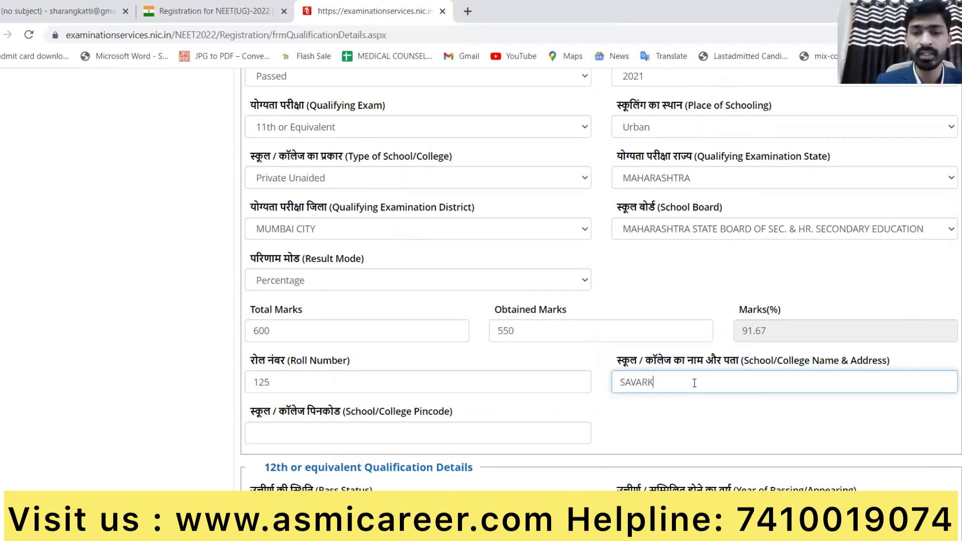
pyautogui.write('AR ')
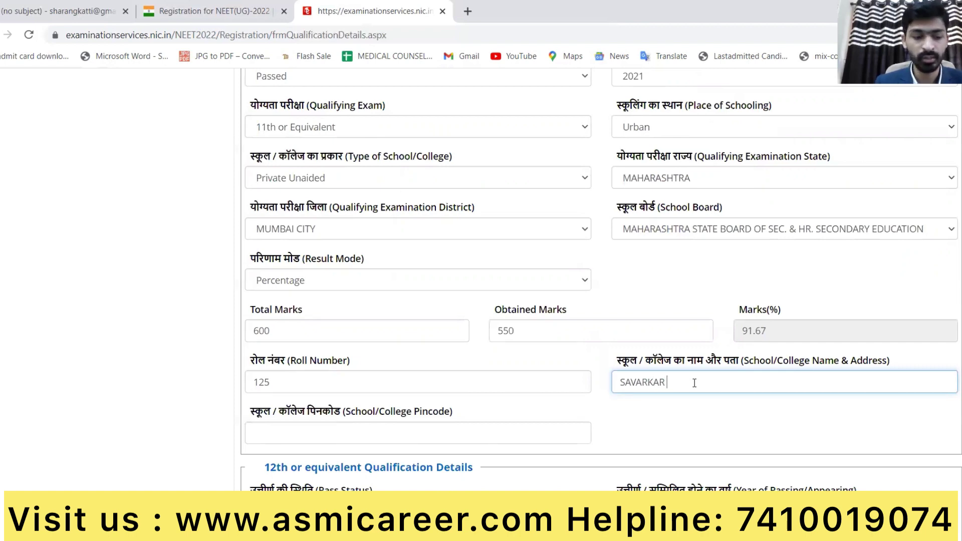
pyautogui.write('COLLEGE ')
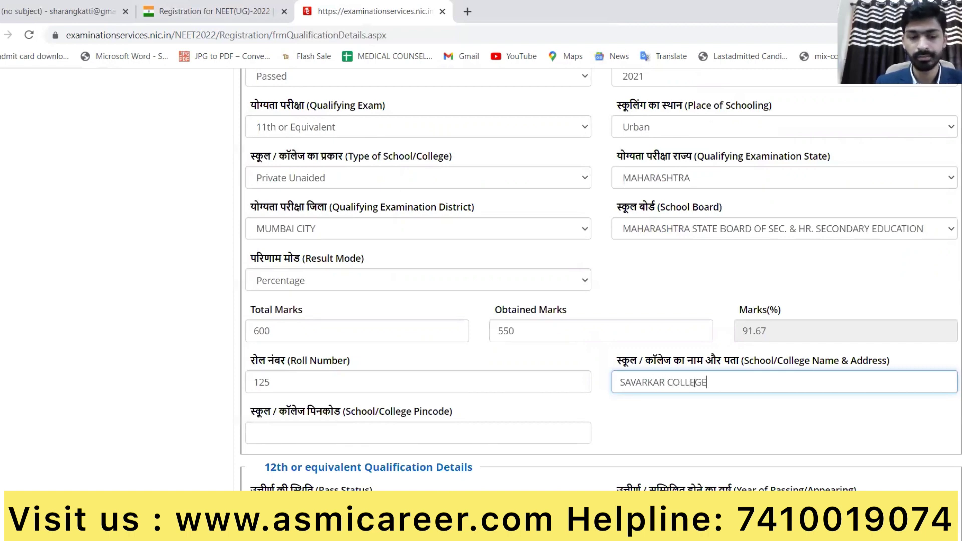
pyautogui.write('MUMBAI')
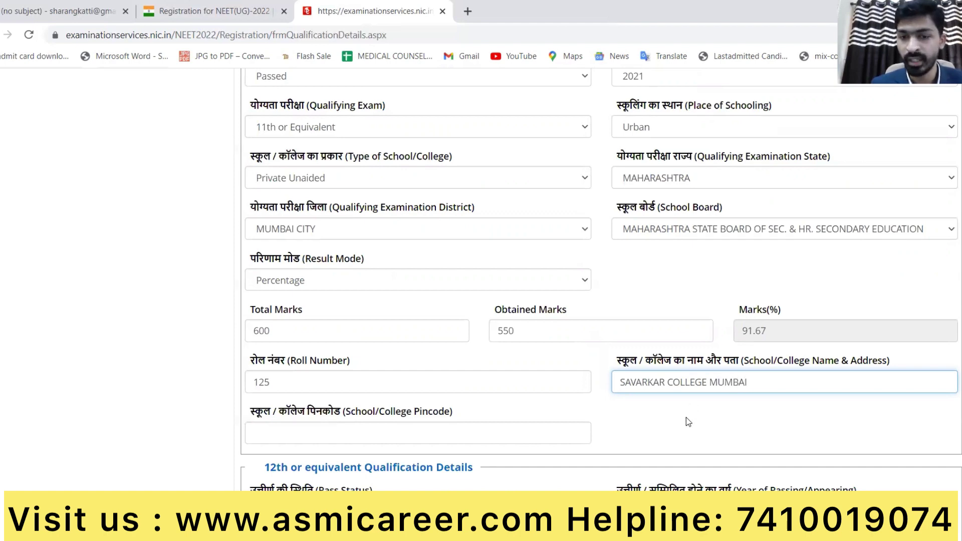
# - Set the 11th school pincode to 400016
pyautogui.scroll(-2, 686, 417)
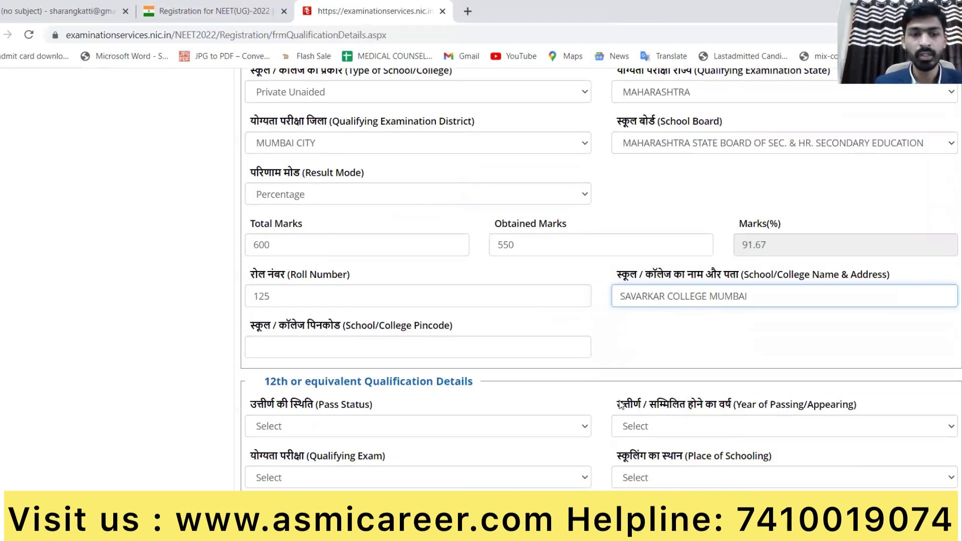
pyautogui.click(423, 350)
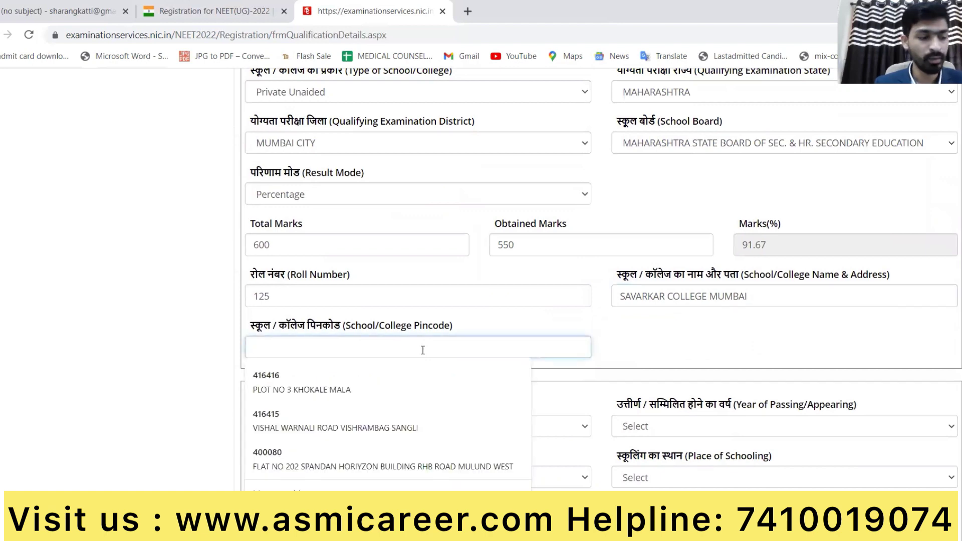
pyautogui.write('400')
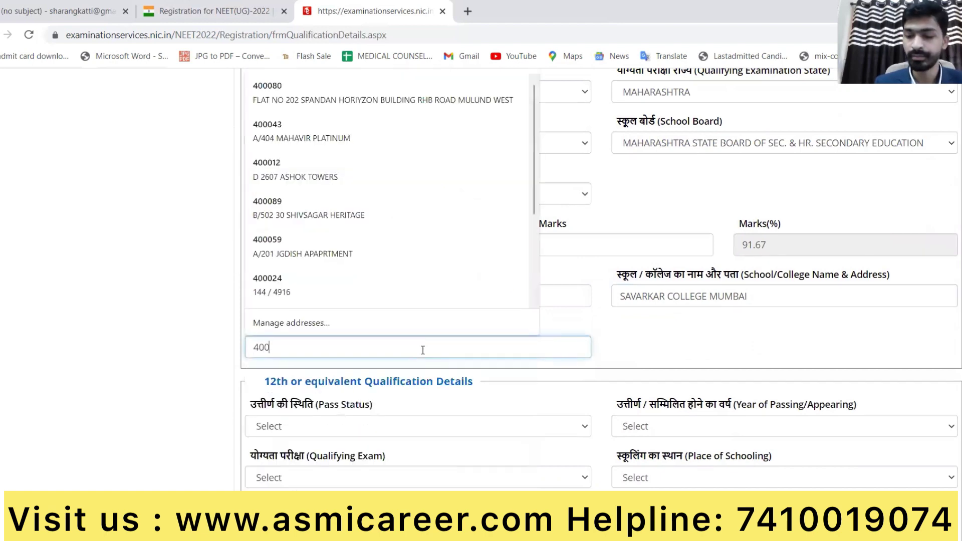
pyautogui.write('016')
pyautogui.click(682, 365)
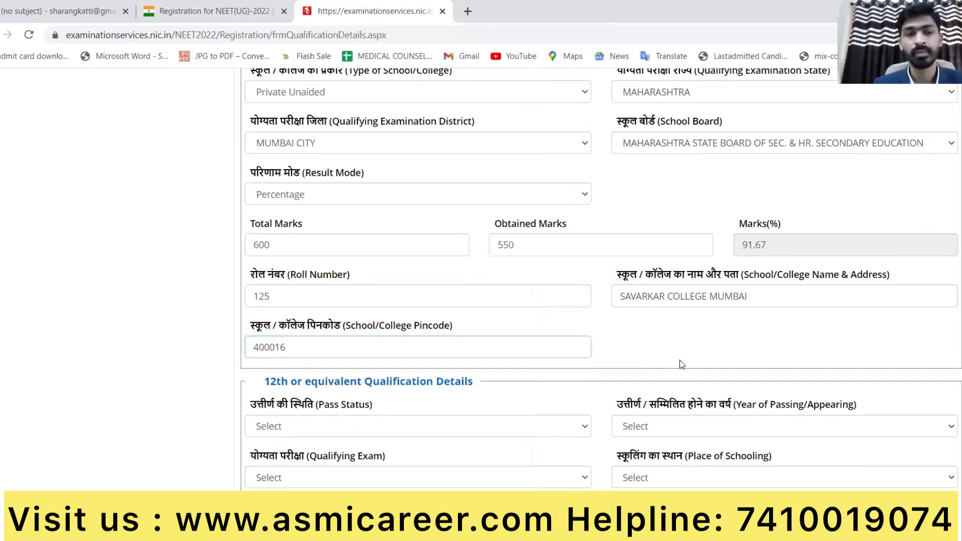
pyautogui.scroll(-2, 682, 366)
# - Mark the 12th exam as Appearing in 2022 with qualifying exam CODE: 01
pyautogui.scroll(-2, 682, 365)
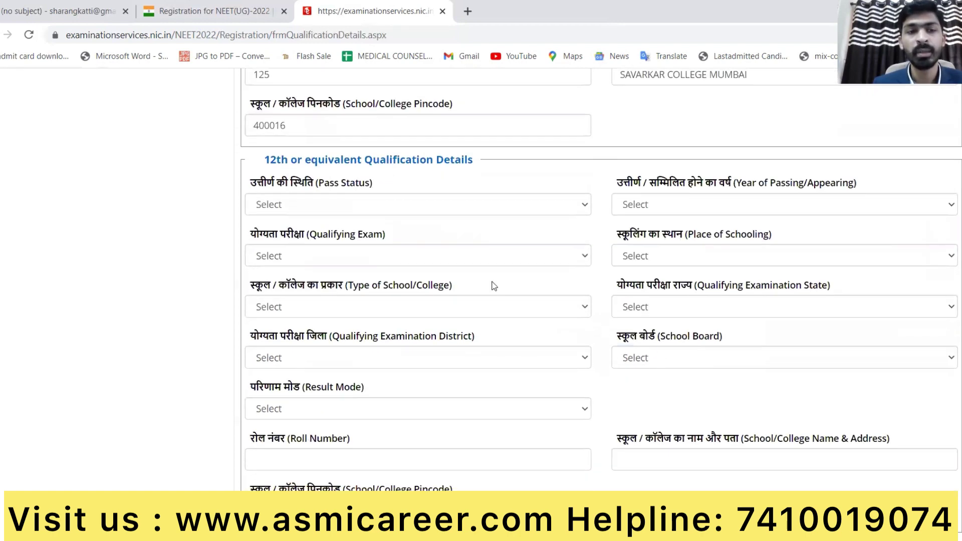
pyautogui.click(399, 206)
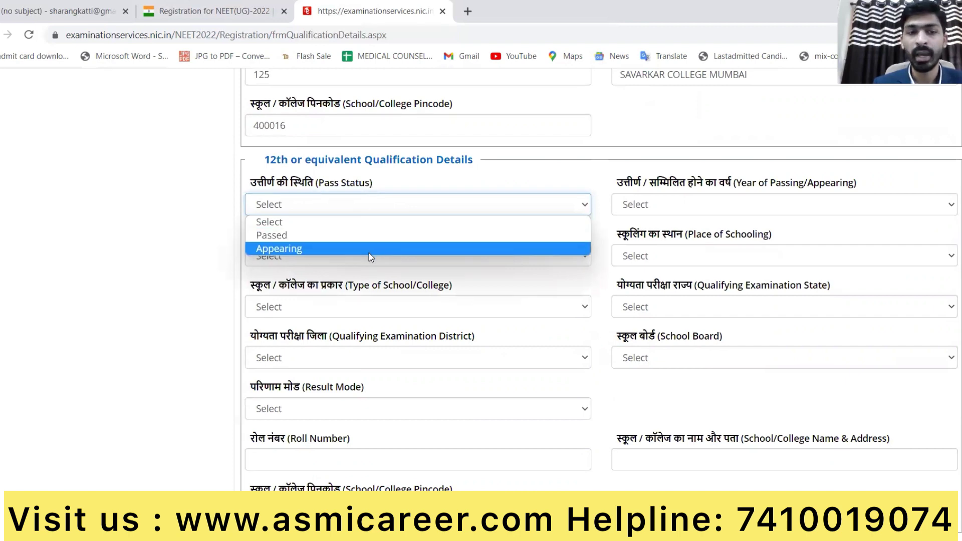
pyautogui.click(369, 253)
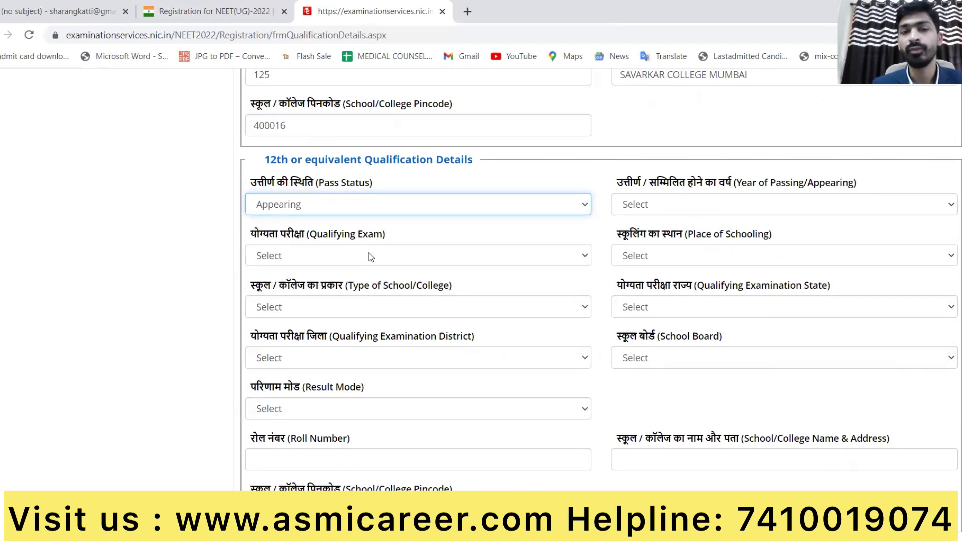
pyautogui.click(676, 211)
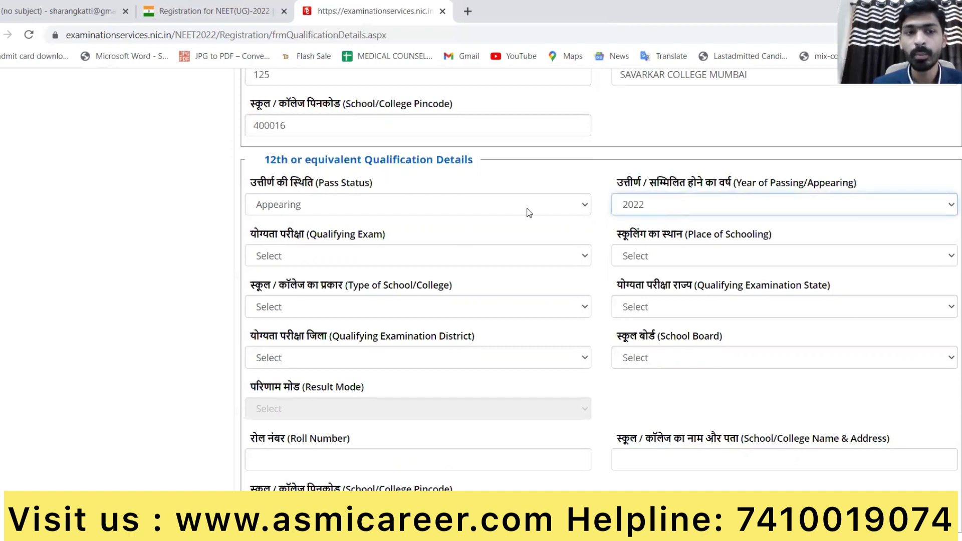
pyautogui.click(529, 213)
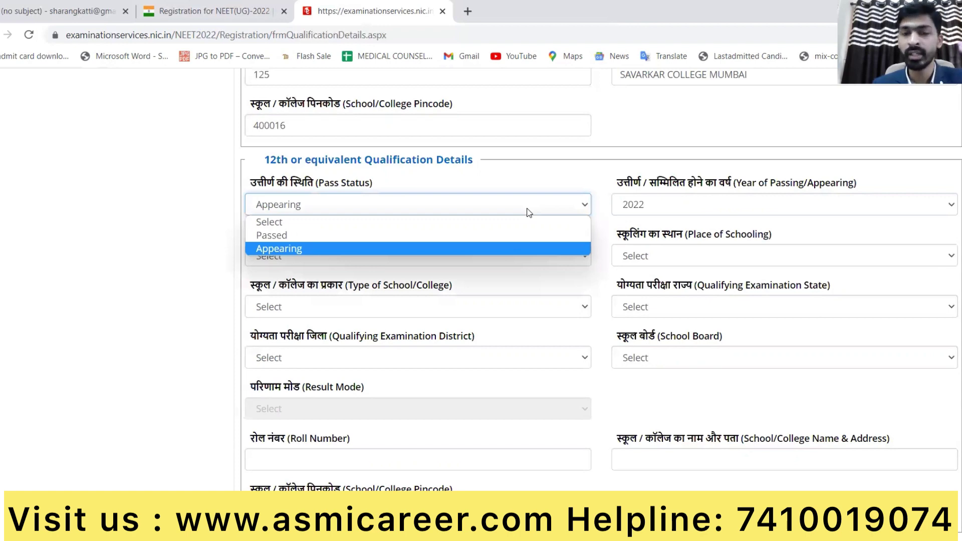
pyautogui.click(530, 213)
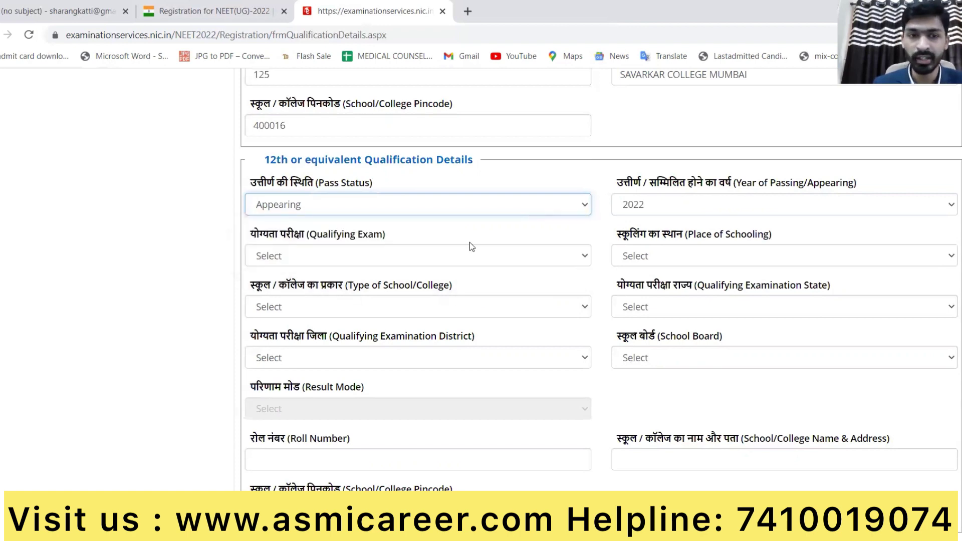
pyautogui.click(428, 263)
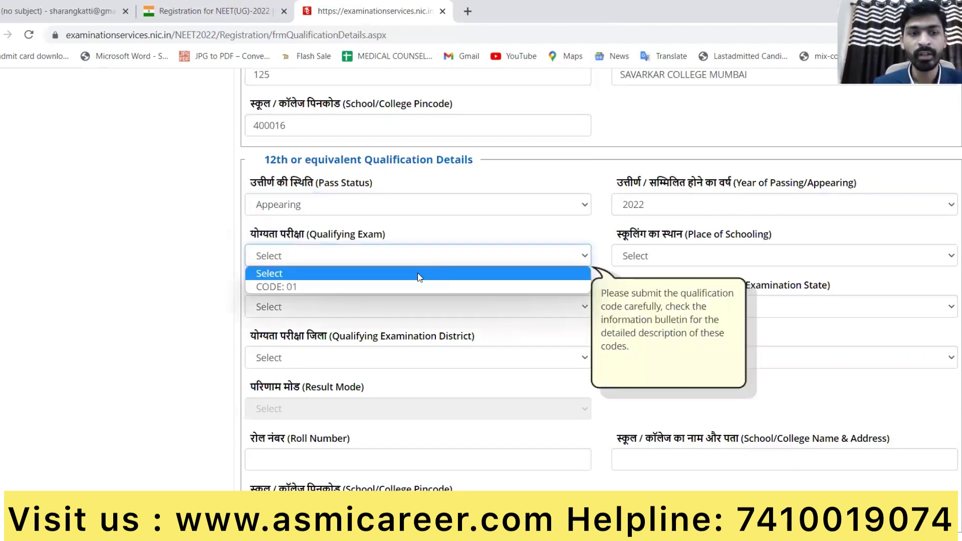
pyautogui.click(407, 288)
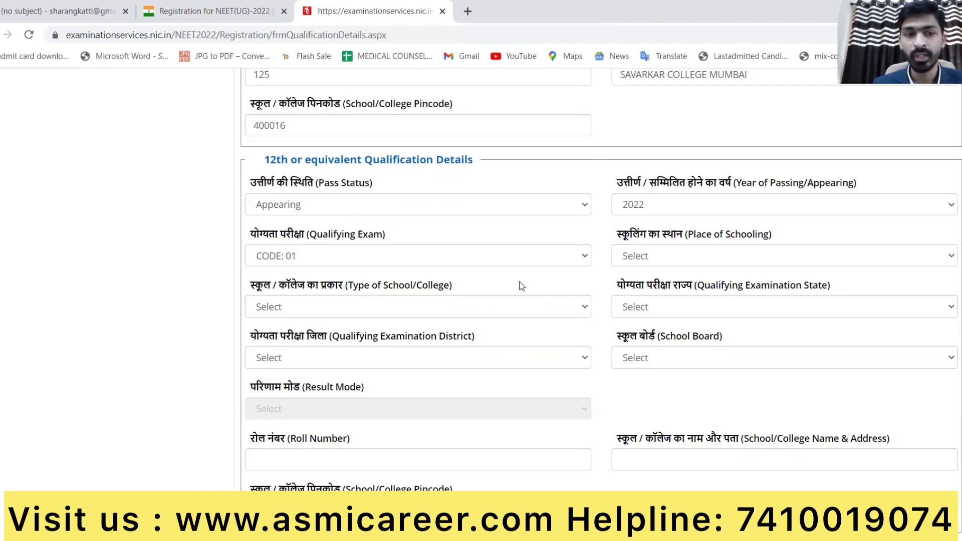
# - Set the 12th place of schooling to Urban and school type to Private Unaided
pyautogui.click(659, 256)
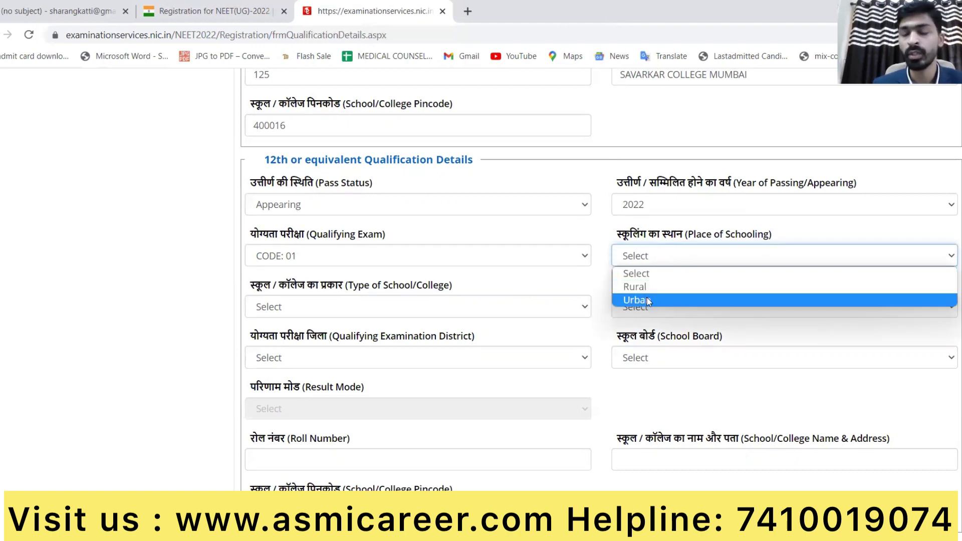
pyautogui.click(648, 300)
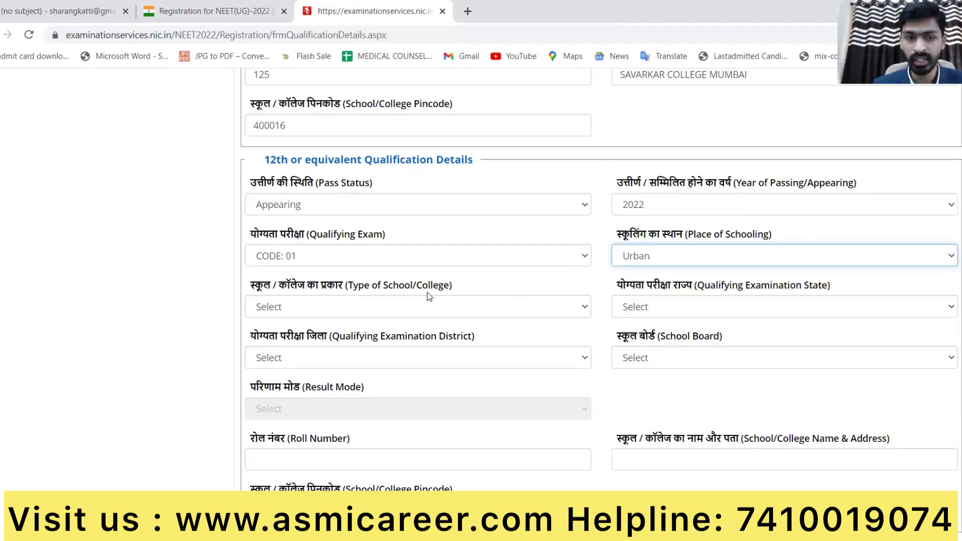
pyautogui.click(414, 304)
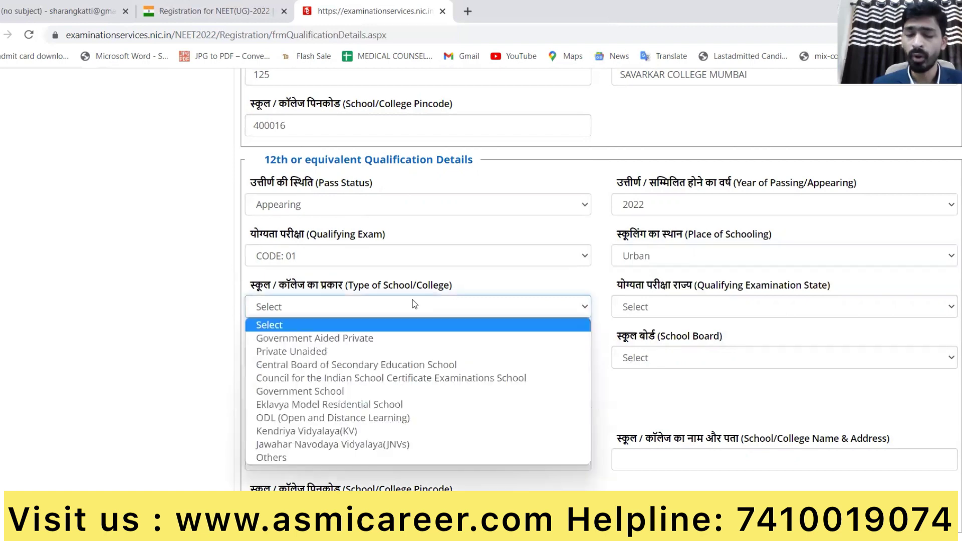
pyautogui.click(380, 350)
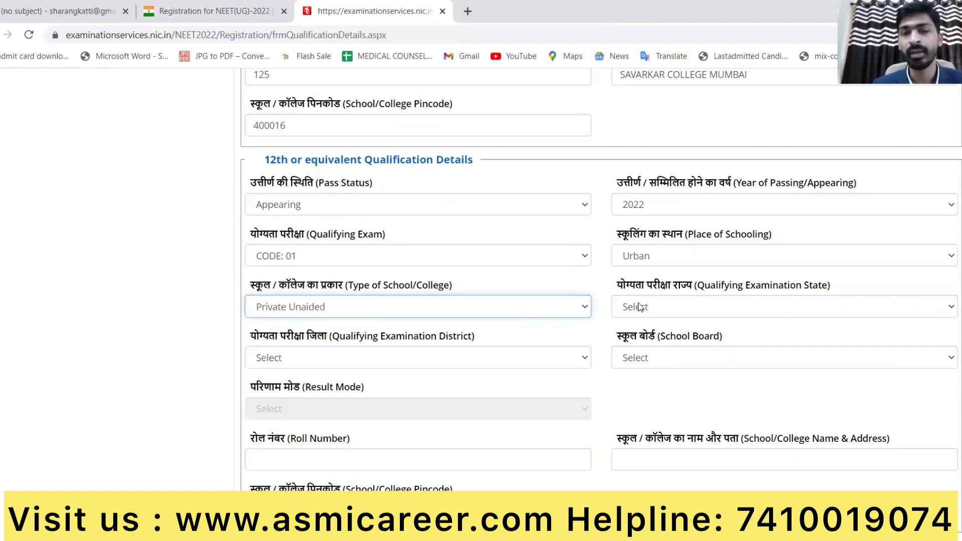
# - Choose MAHARASHTRA, MUMBAI CITY and Maharashtra State Board for the 12th exam state, district and board
pyautogui.click(639, 306)
pyautogui.write('mah')
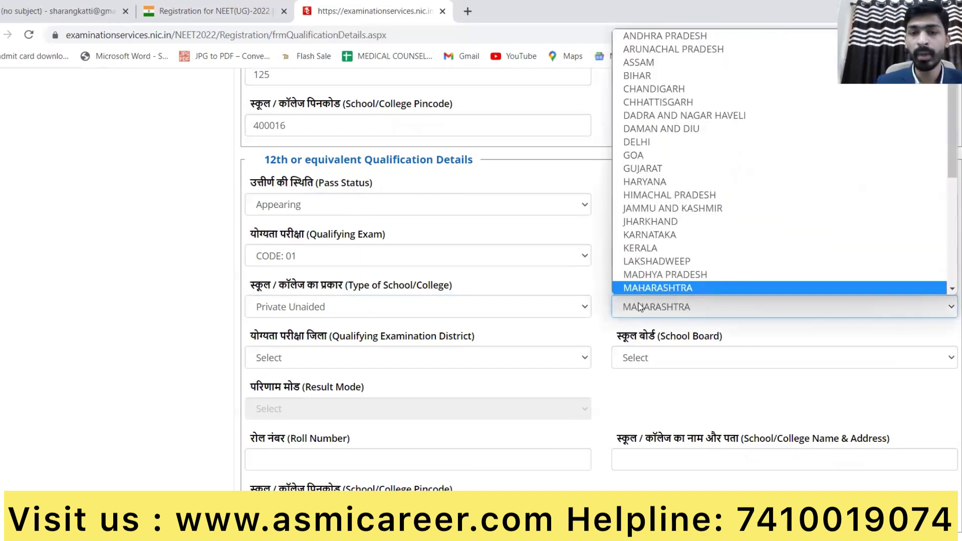
pyautogui.press('Return')
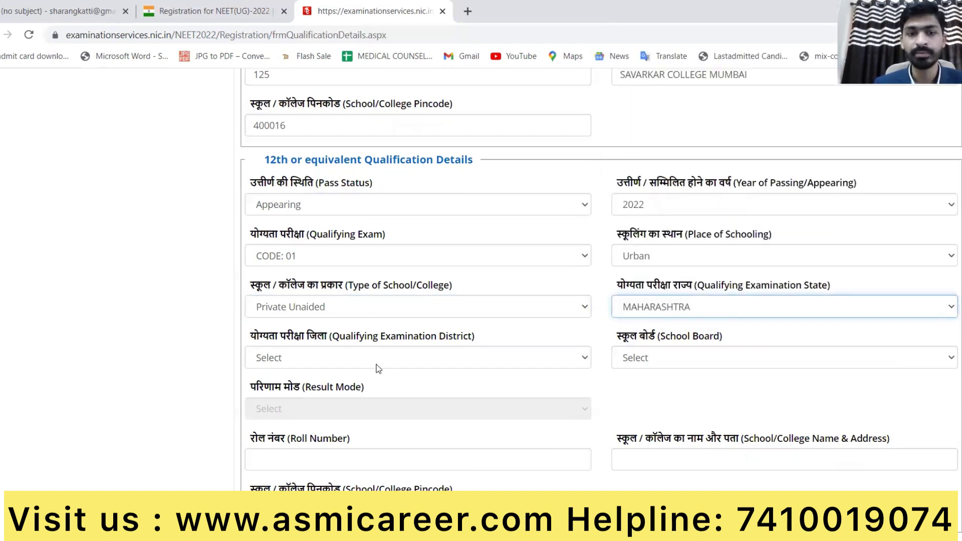
pyautogui.click(378, 369)
pyautogui.write('san')
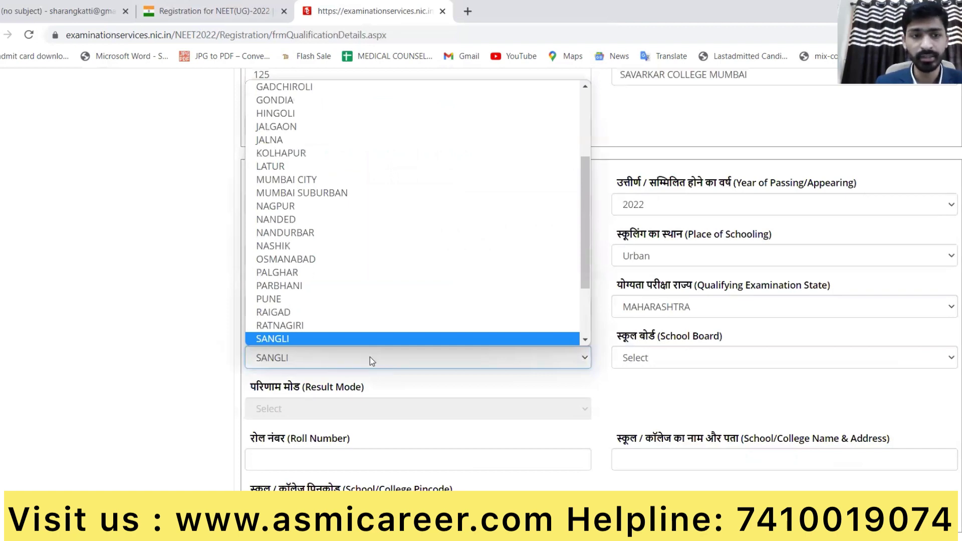
pyautogui.press('Escape')
pyautogui.click(669, 356)
pyautogui.write('mah')
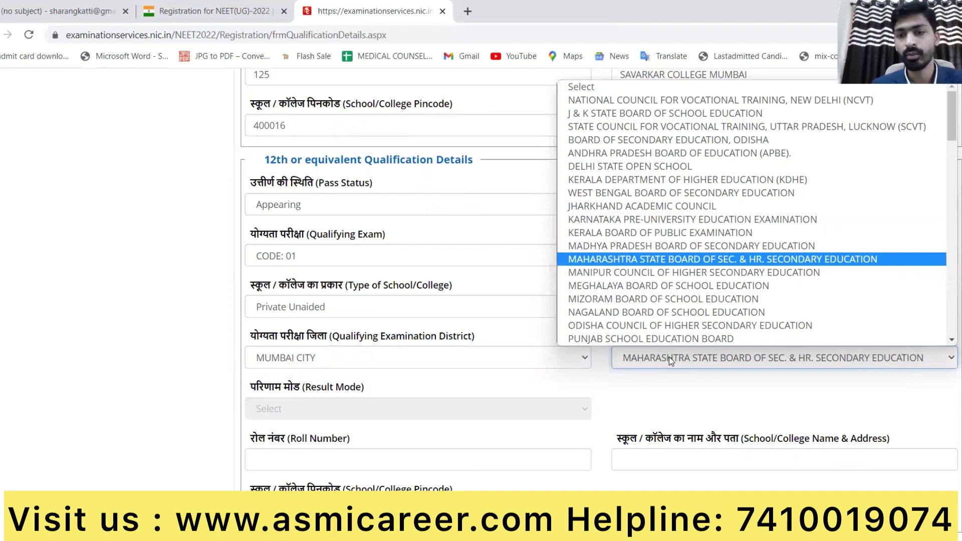
pyautogui.press('Return')
pyautogui.scroll(-1, 669, 357)
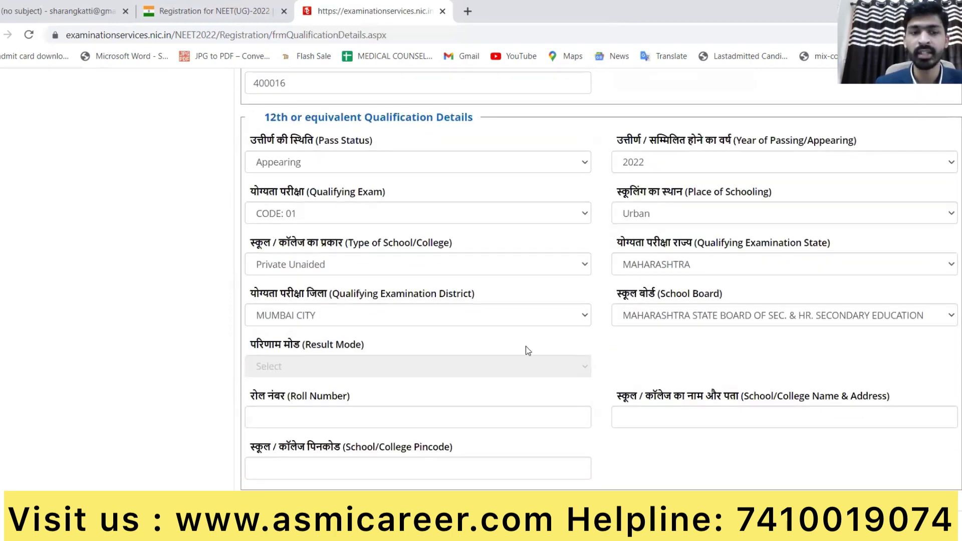
pyautogui.scroll(-1, 449, 357)
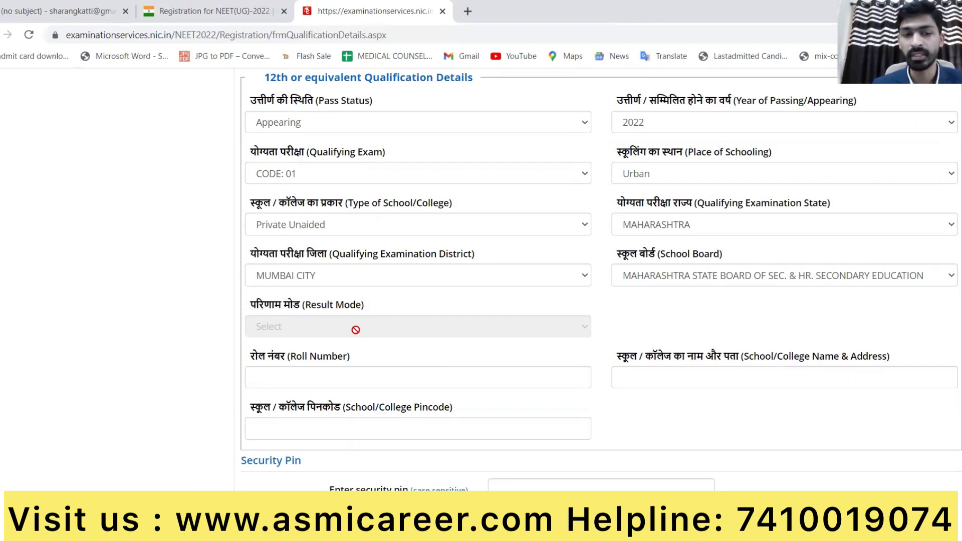
# - Enter the 12th roll number, SAVARKAR COLLEGE MUMBAI as school name, and pincode 400016
pyautogui.click(349, 376)
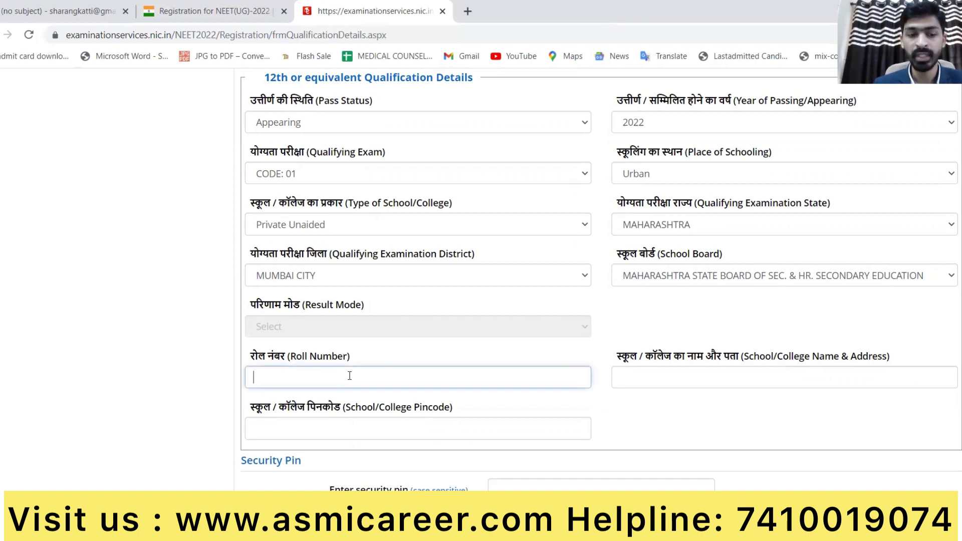
pyautogui.write('B012345')
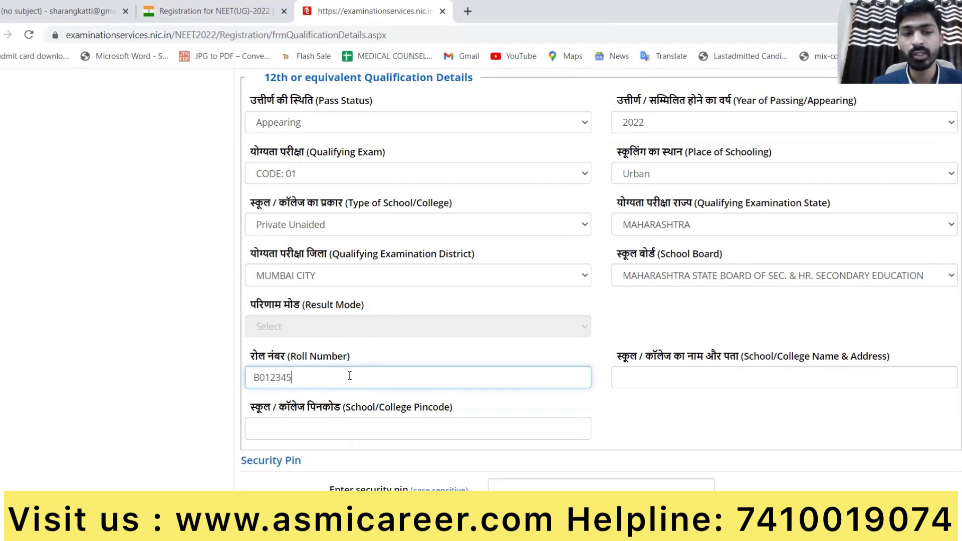
pyautogui.click(630, 377)
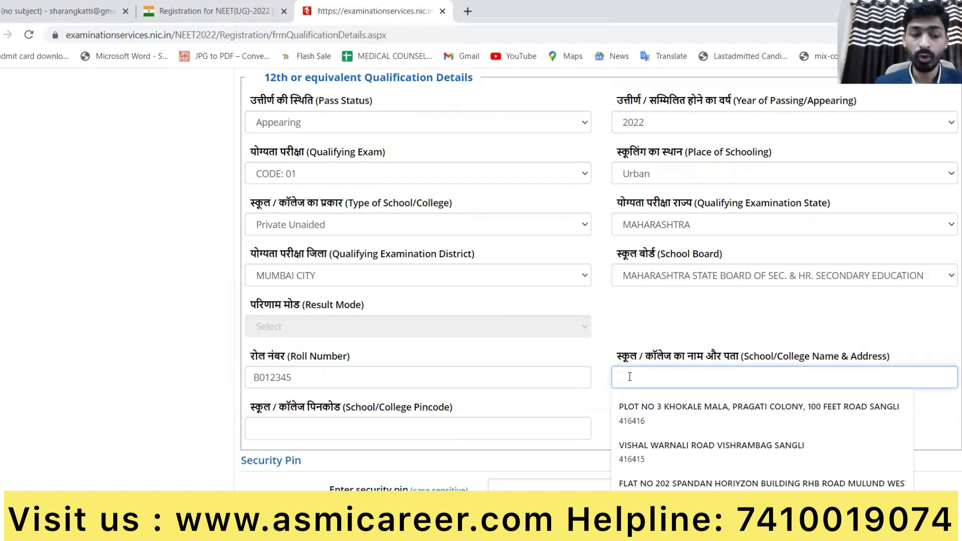
pyautogui.write('SAVAR')
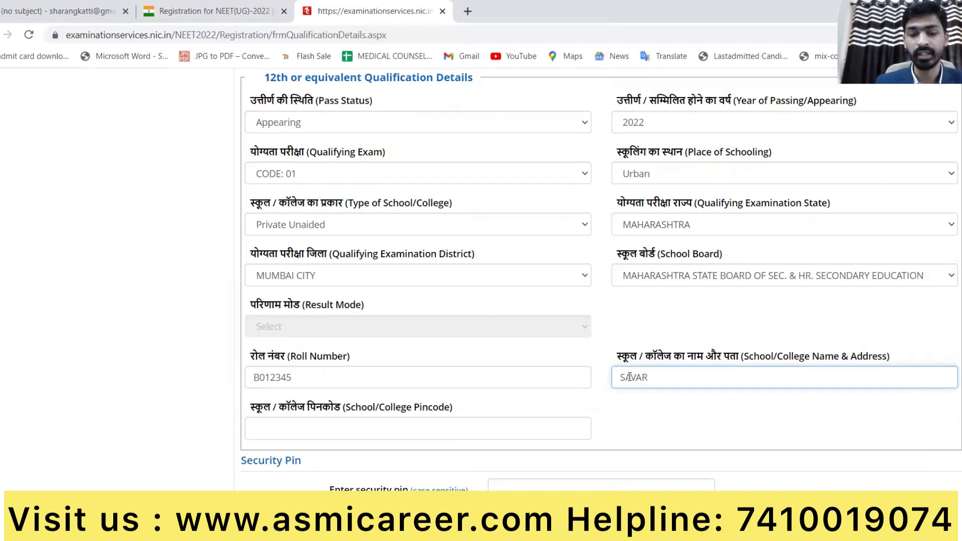
pyautogui.write('KAR COLL')
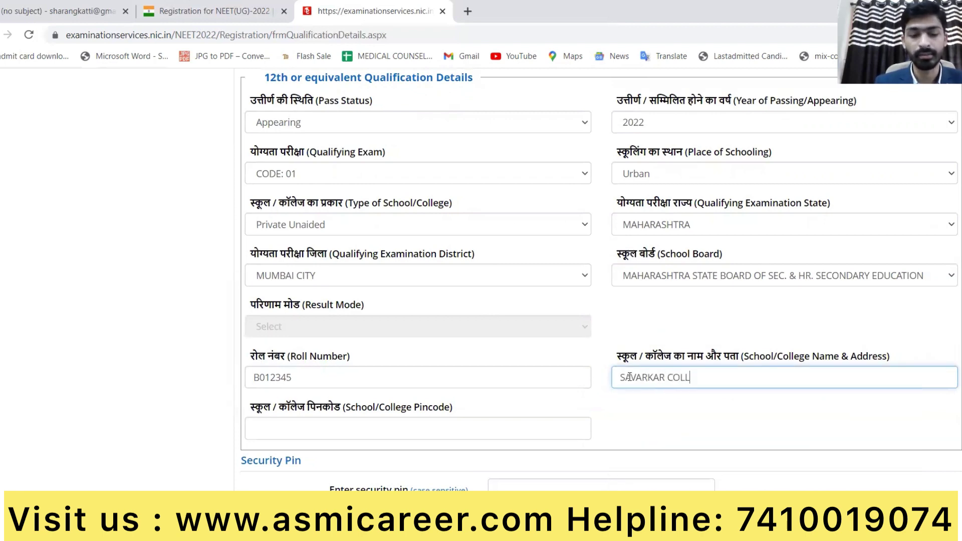
pyautogui.write('EGE MUMBAI')
pyautogui.scroll(-3, 453, 330)
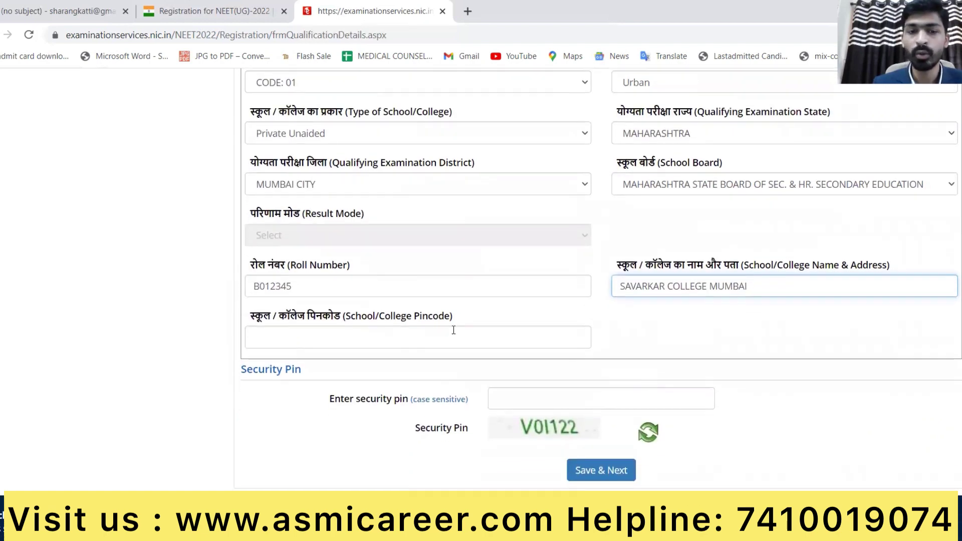
pyautogui.click(453, 330)
pyautogui.write('400')
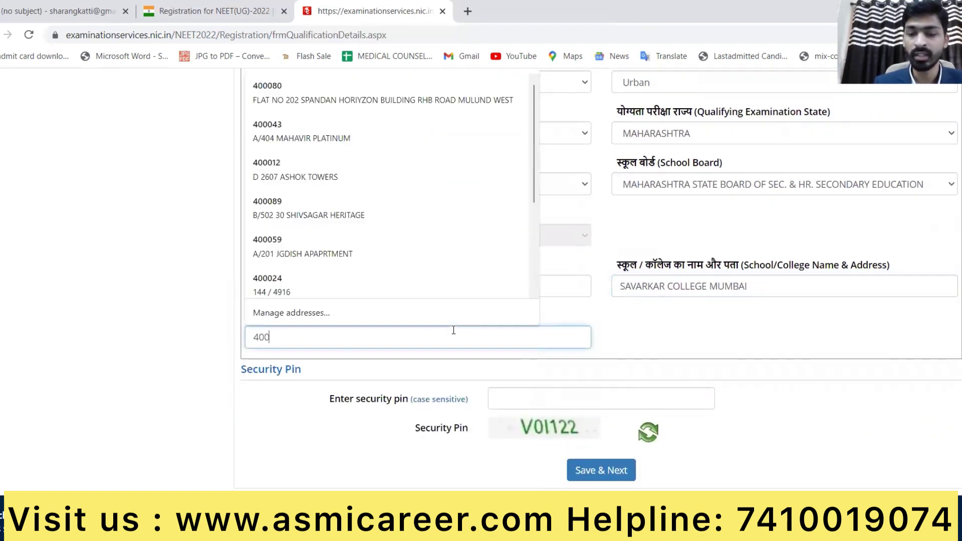
pyautogui.write('016')
pyautogui.scroll(-1, 694, 329)
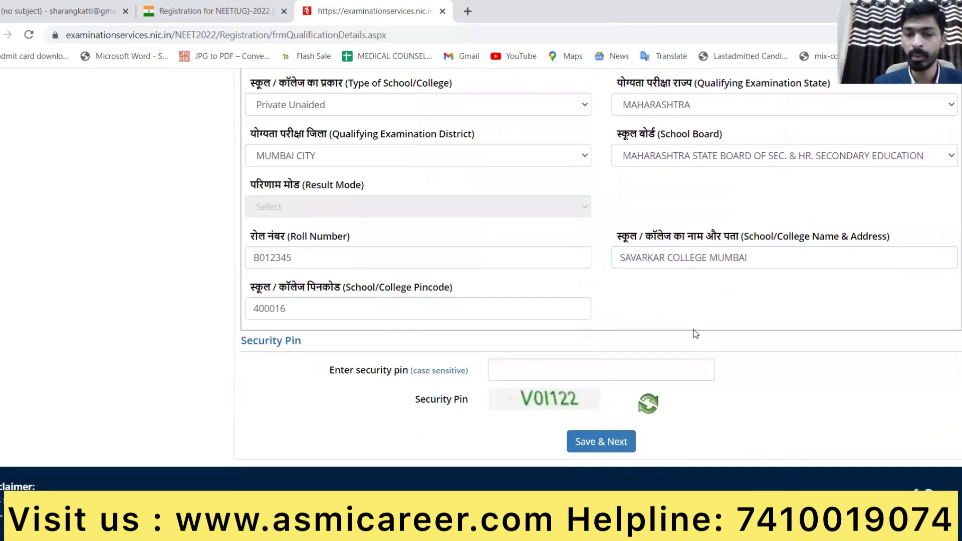
# - Enter the displayed security pin and save the qualification details
pyautogui.click(645, 366)
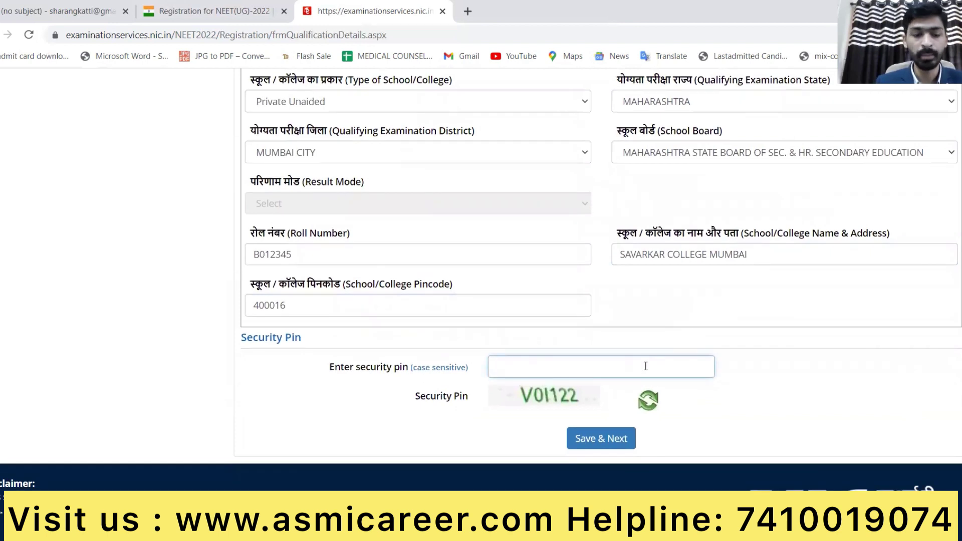
pyautogui.write('V0')
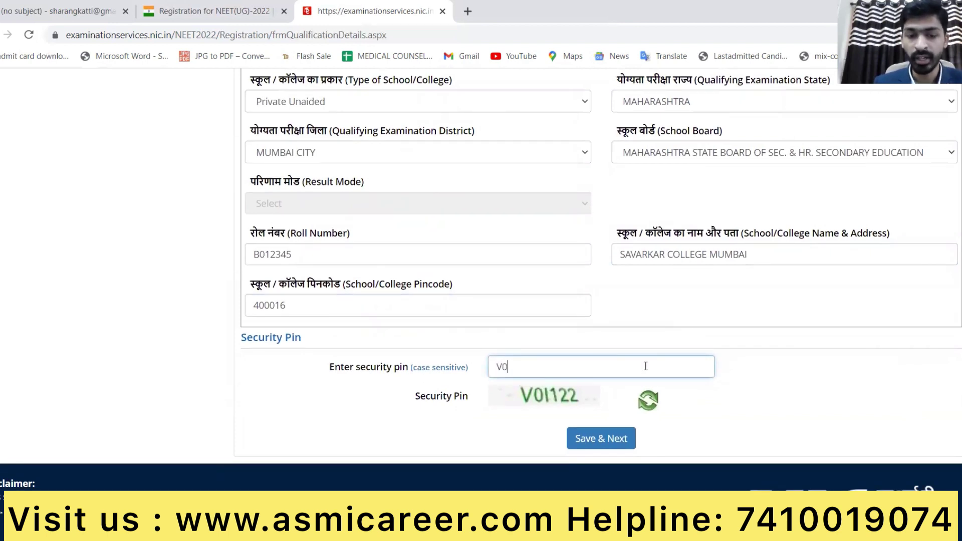
pyautogui.write('I122')
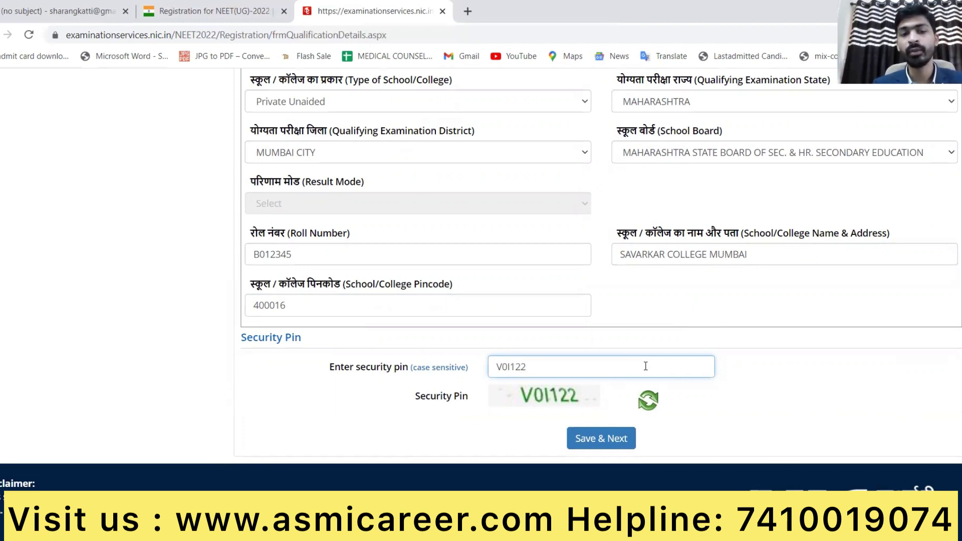
pyautogui.click(608, 437)
# - Confirm the qualification submission and answer No to having appeared in NEET before
pyautogui.click(448, 332)
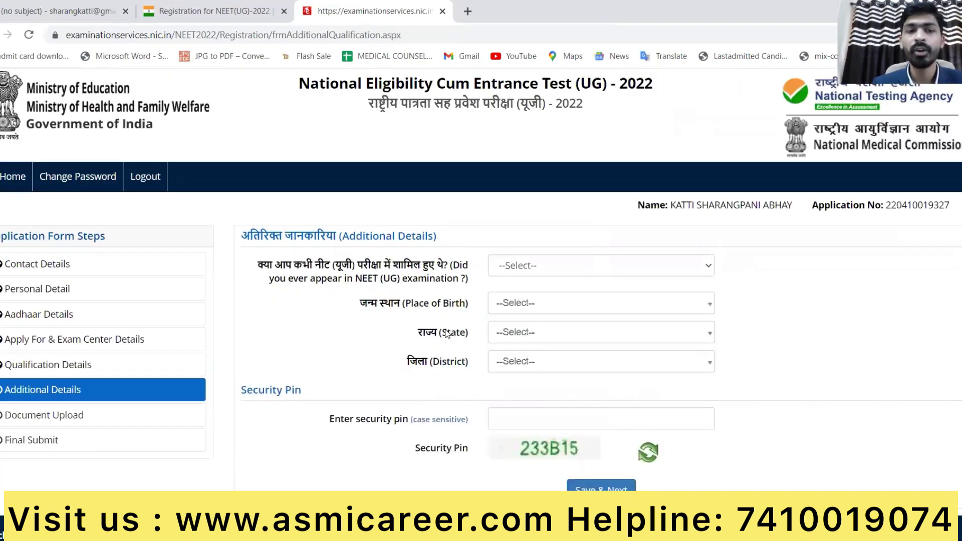
pyautogui.scroll(-1, 448, 333)
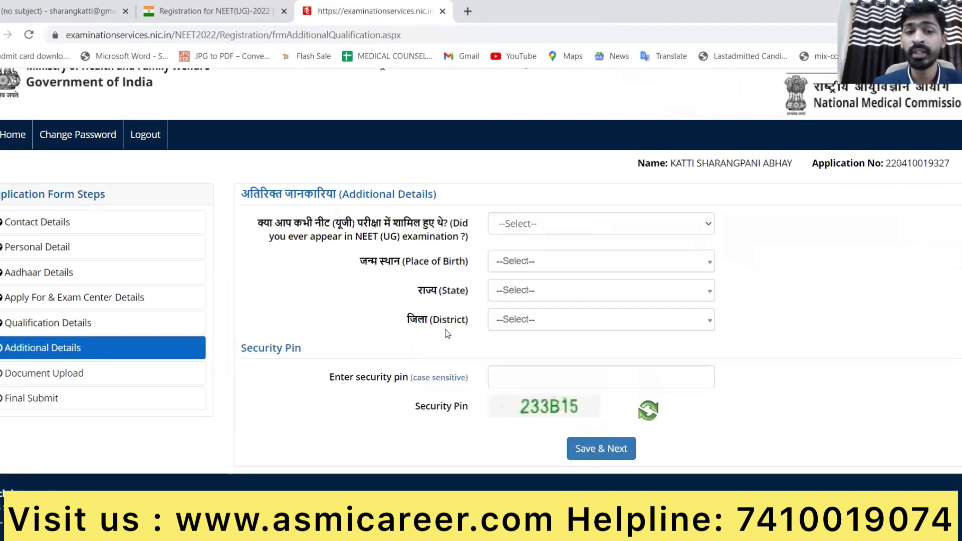
pyautogui.click(505, 233)
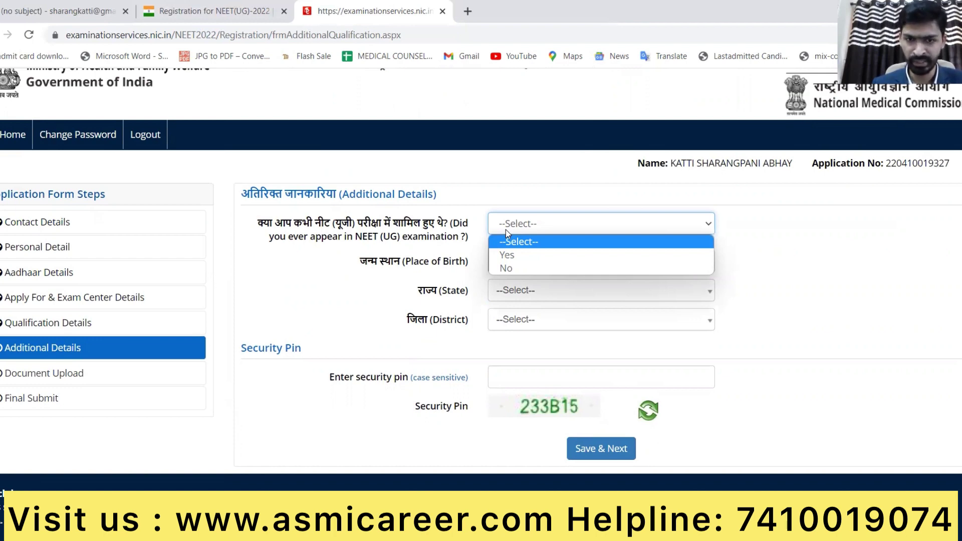
pyautogui.click(505, 265)
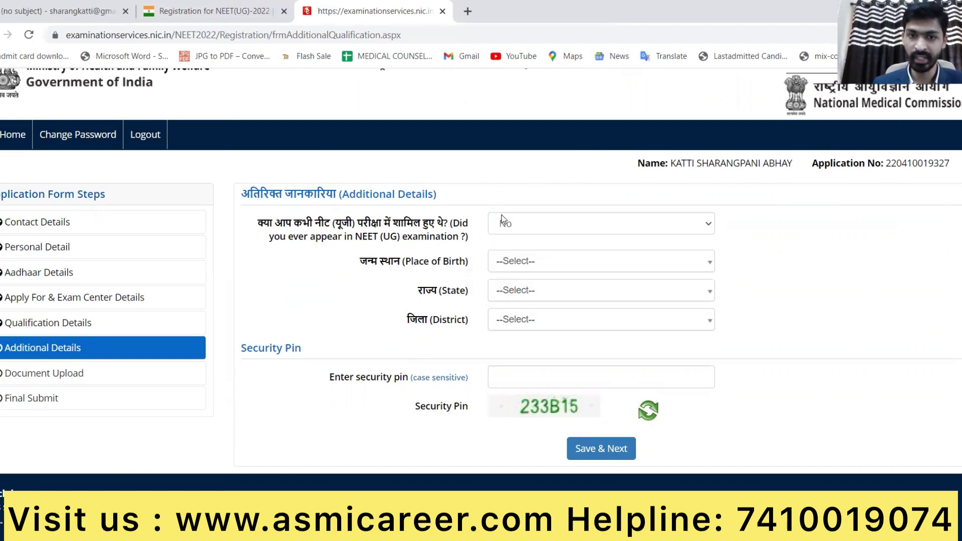
pyautogui.click(505, 223)
pyautogui.click(510, 256)
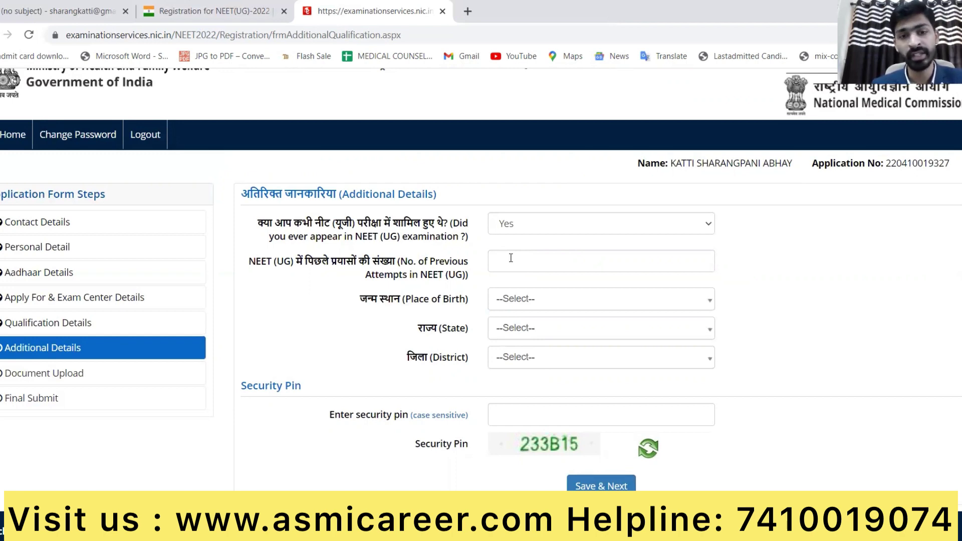
pyautogui.click(511, 223)
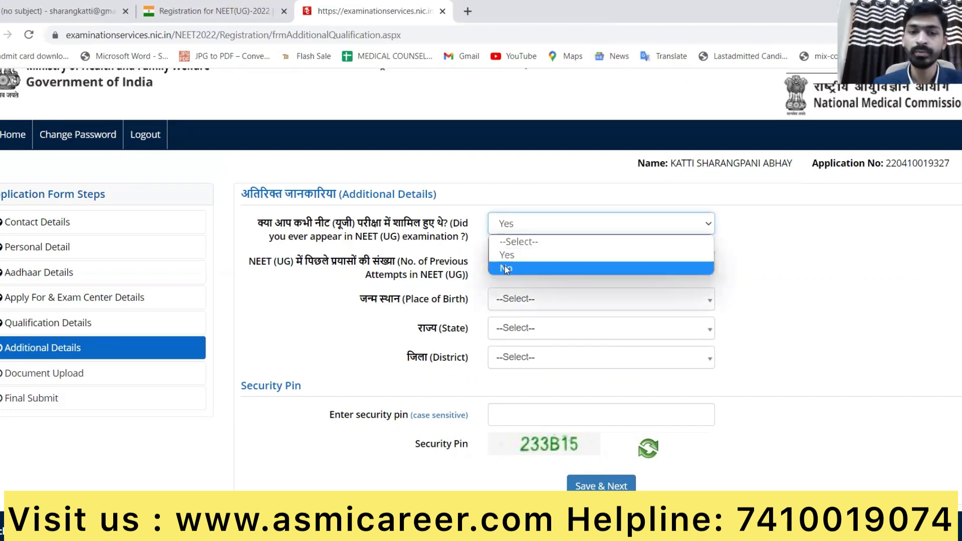
pyautogui.click(504, 266)
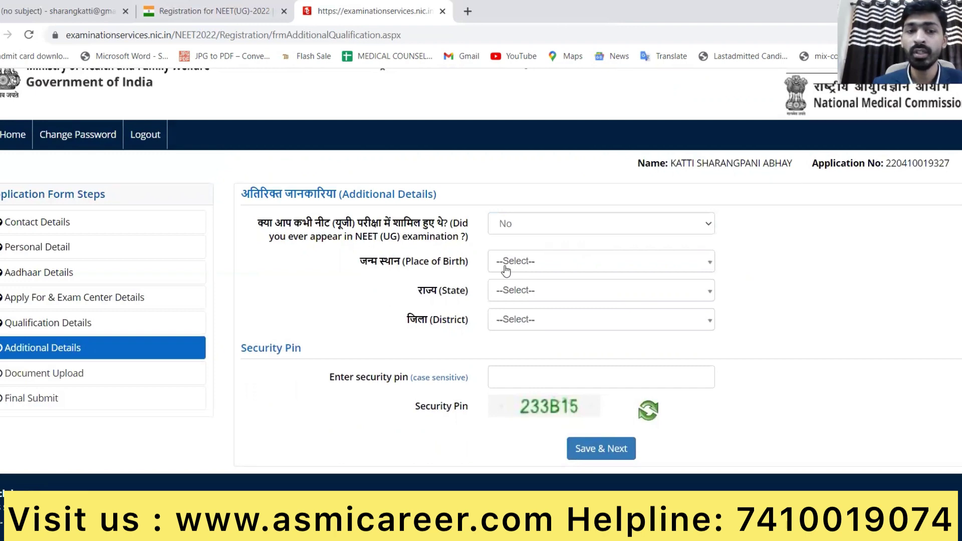
# - Set place of birth to India, state MAHARASHTRA, district SANGLI
pyautogui.click(505, 268)
pyautogui.write('SANG')
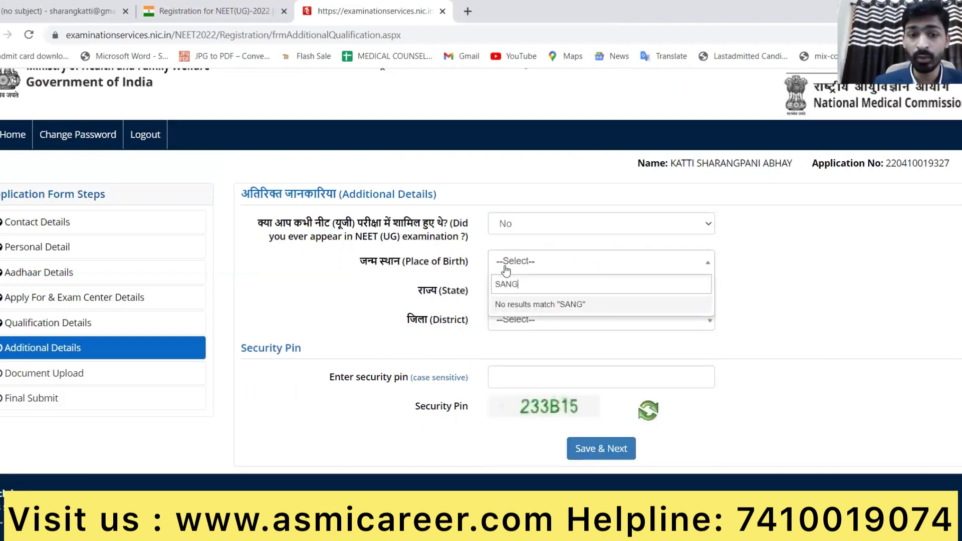
pyautogui.press('BackSpace')
pyautogui.press('BackSpace')
pyautogui.press('BackSpace')
pyautogui.press('BackSpace')
pyautogui.write('M')
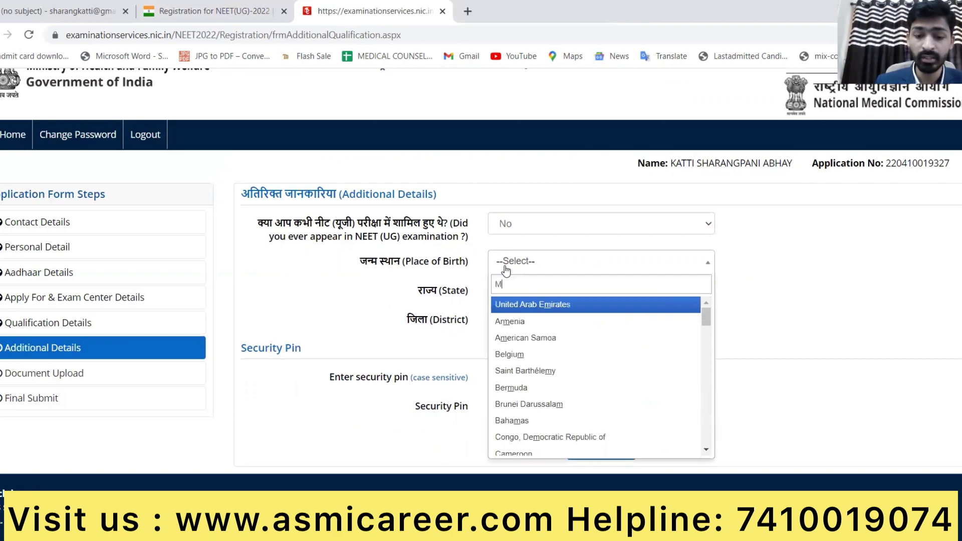
pyautogui.press('BackSpace')
pyautogui.write('I')
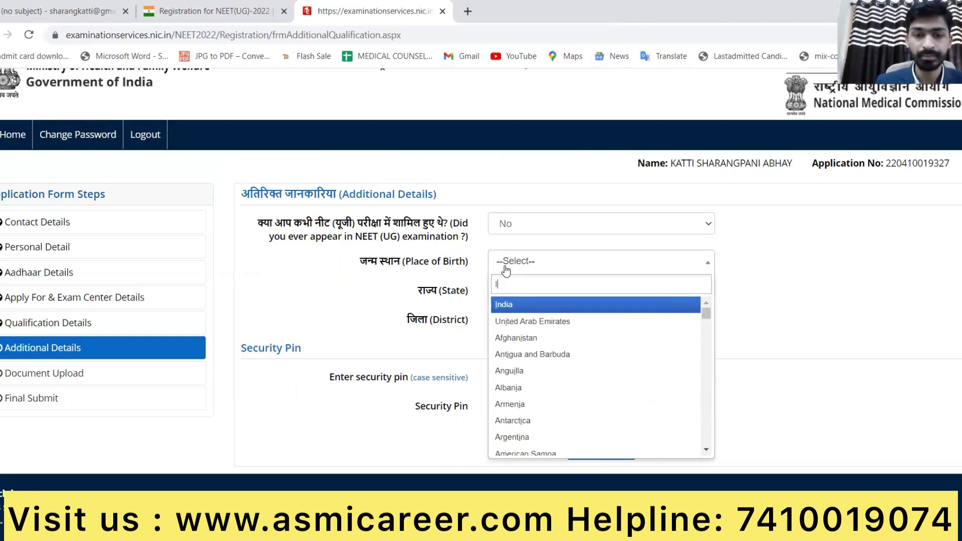
pyautogui.write('nd')
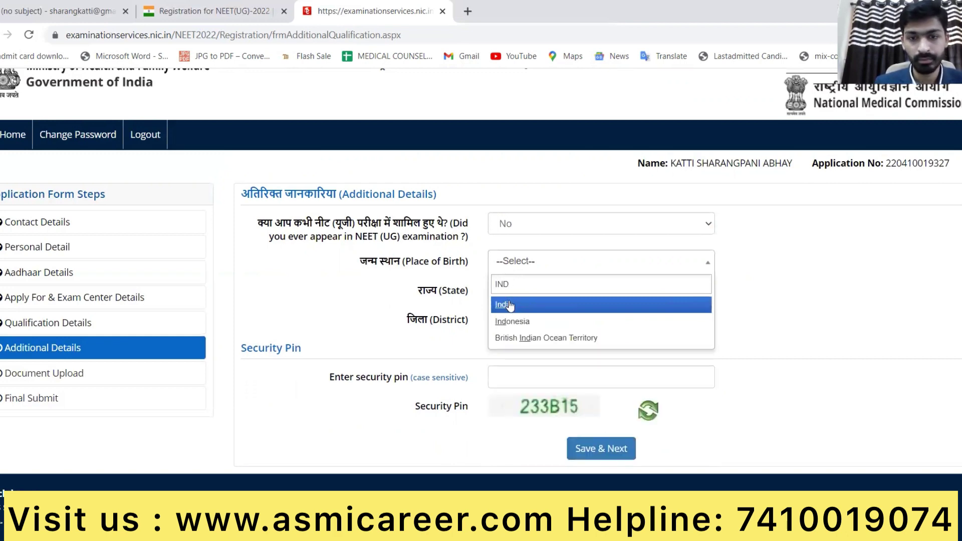
pyautogui.click(510, 304)
pyautogui.click(510, 296)
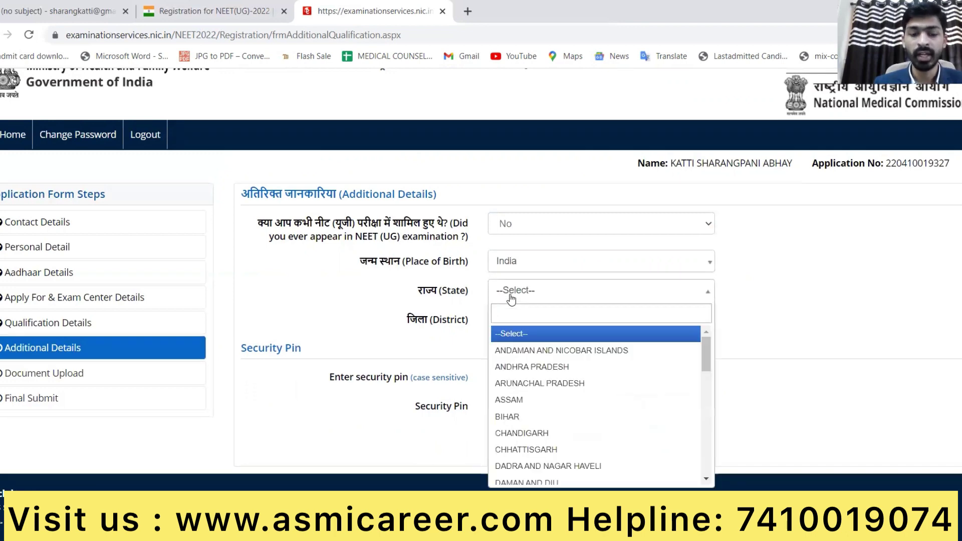
pyautogui.write('mah')
pyautogui.click(531, 340)
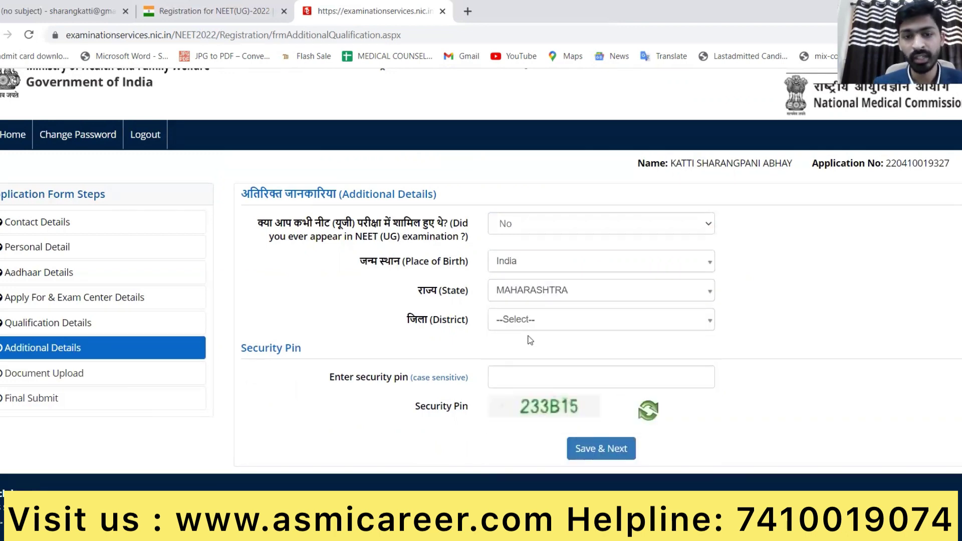
pyautogui.click(521, 323)
pyautogui.write('SANG')
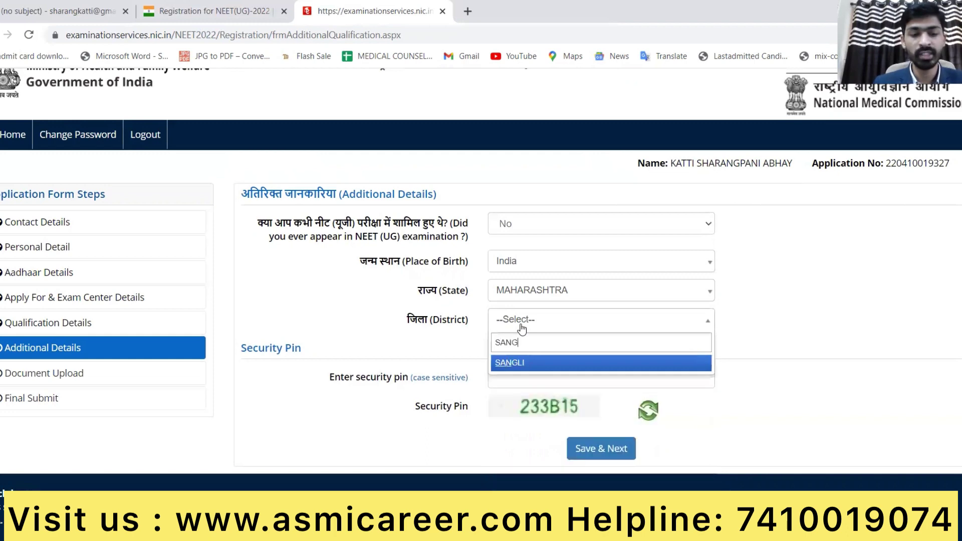
pyautogui.click(522, 363)
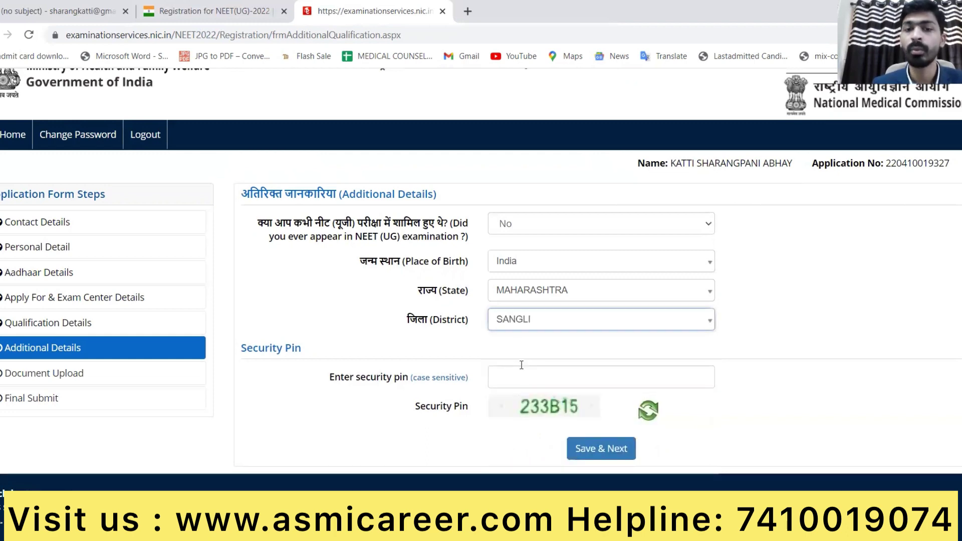
# - Enter the displayed security pin, then save and confirm the additional details
pyautogui.scroll(-1, 521, 365)
pyautogui.click(518, 356)
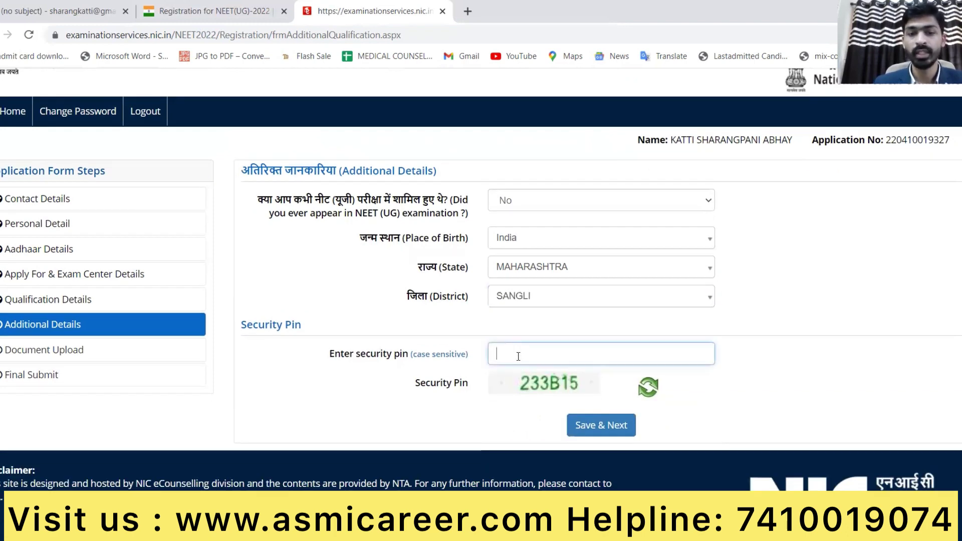
pyautogui.write('233')
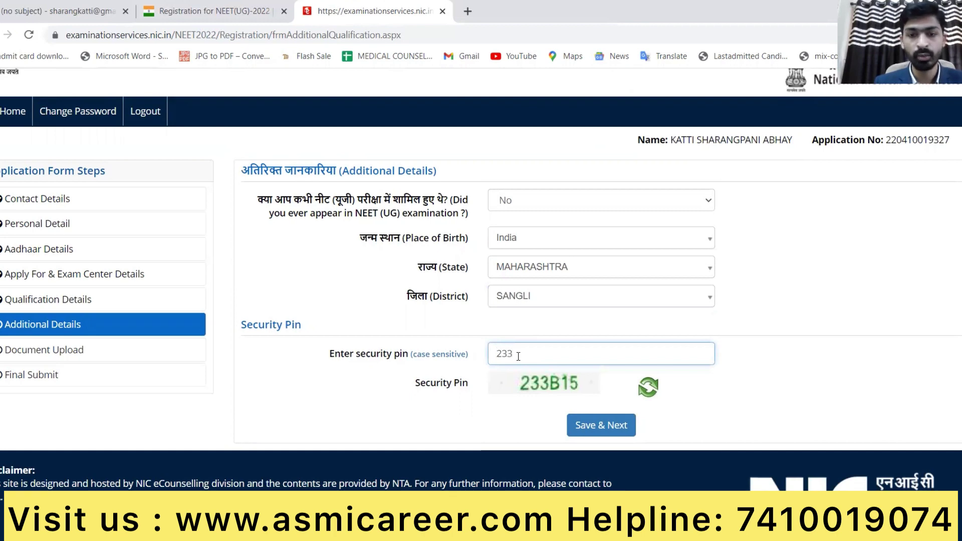
pyautogui.write('B15')
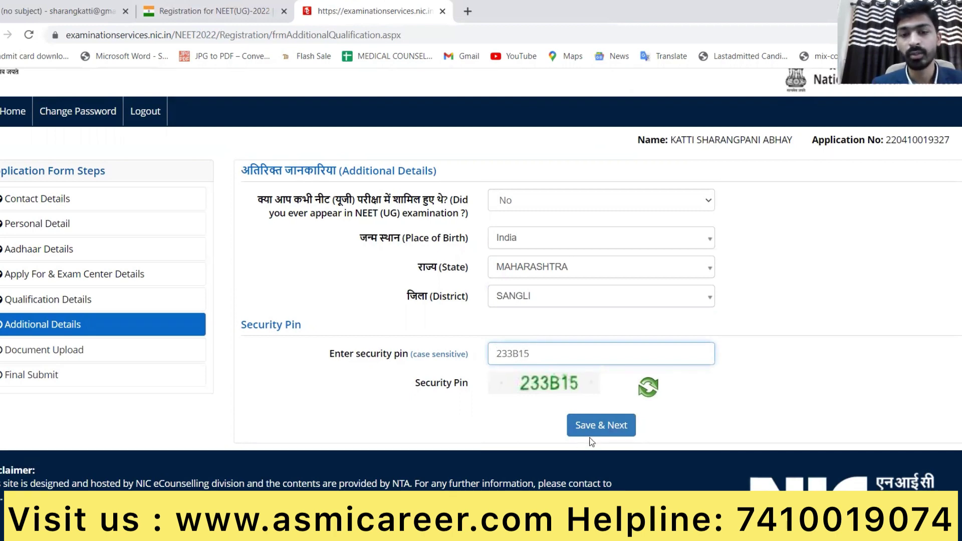
pyautogui.click(590, 426)
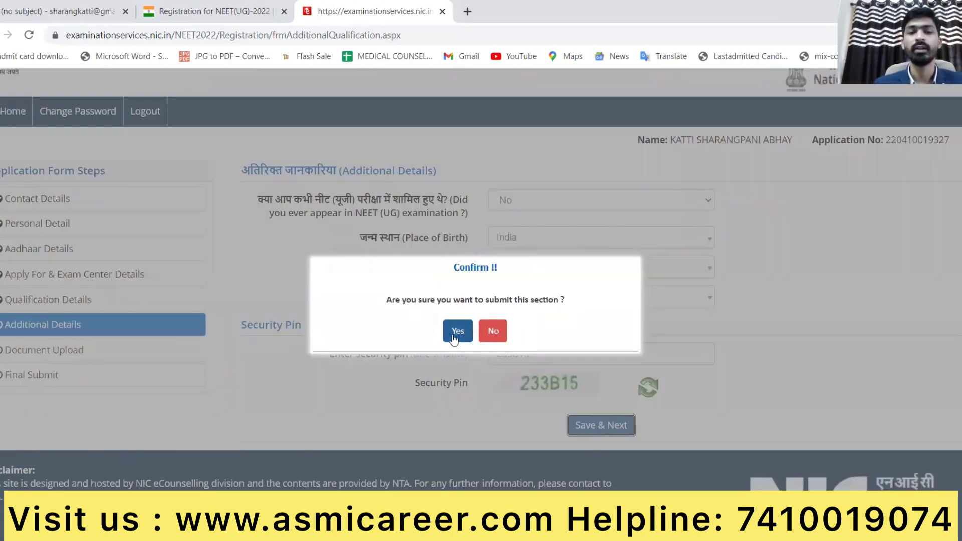
pyautogui.click(456, 333)
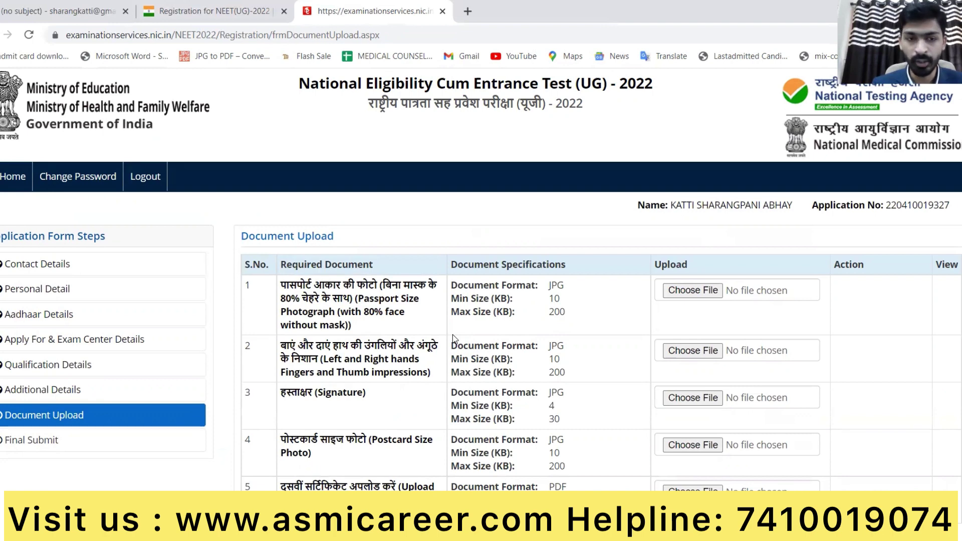
pyautogui.scroll(-1, 453, 339)
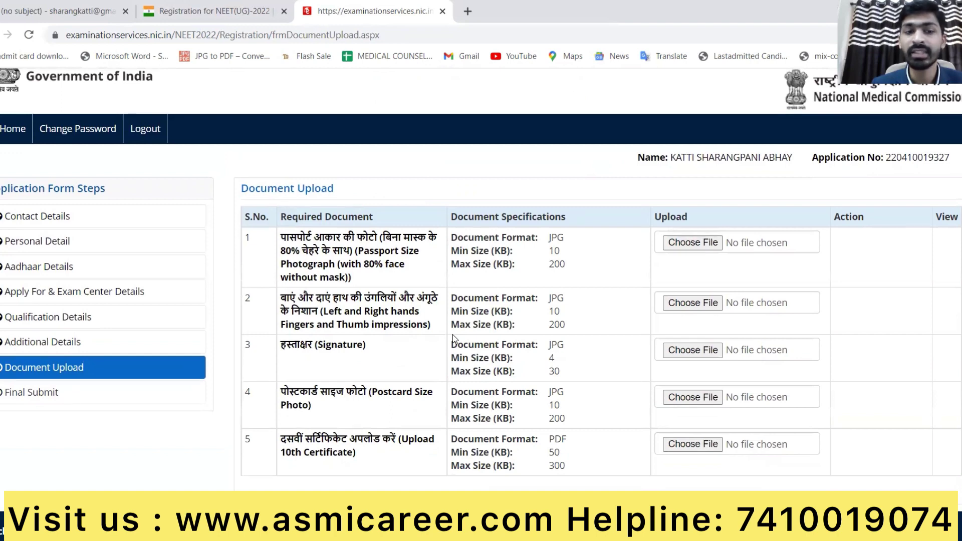
pyautogui.scroll(-1, 454, 339)
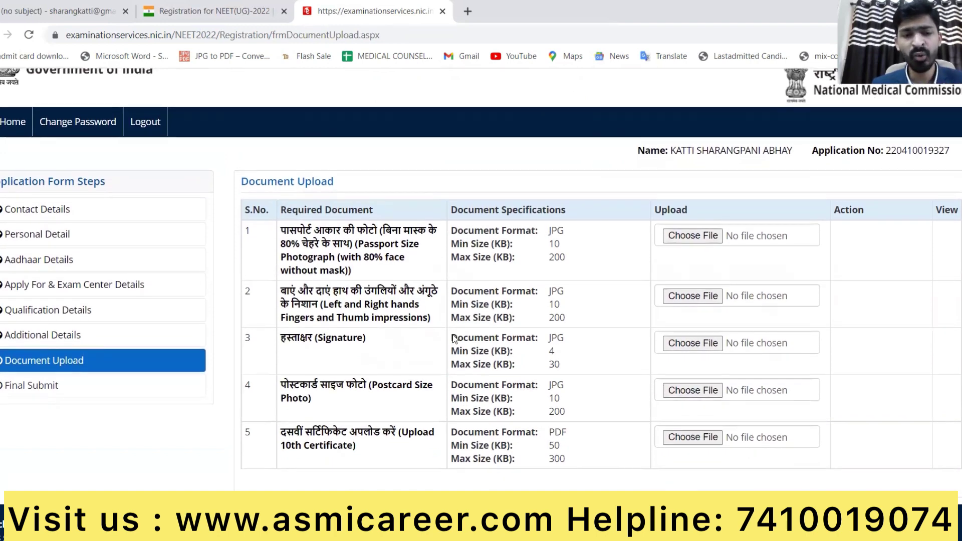
pyautogui.scroll(-1, 454, 340)
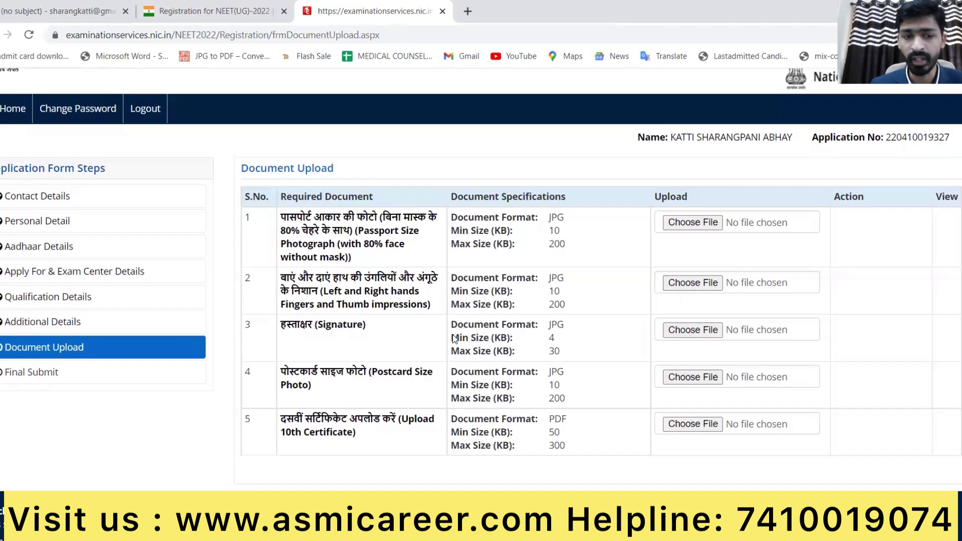
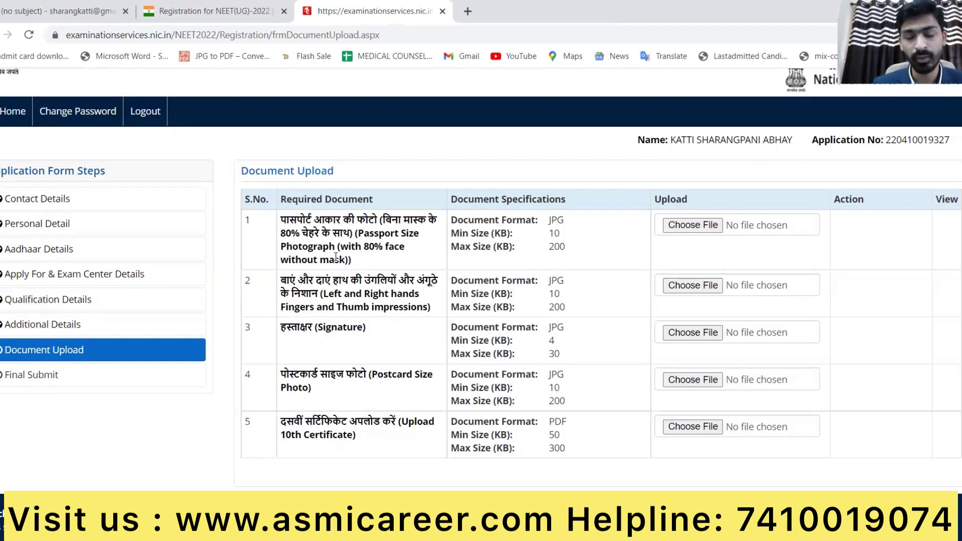
# - Upload 3.5X4.5.jpg as the passport size photograph in row 1 and acknowledge the success message
pyautogui.click(692, 225)
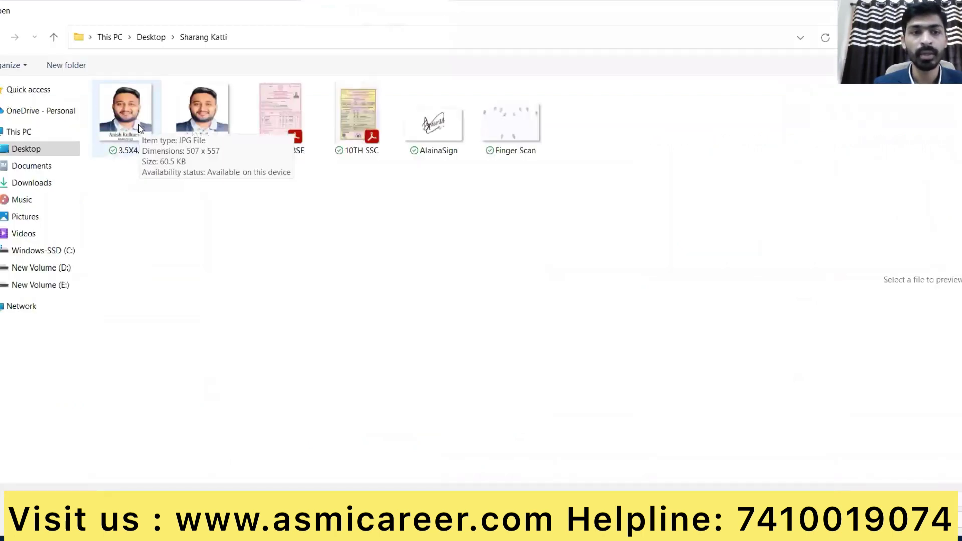
pyautogui.doubleClick(138, 124)
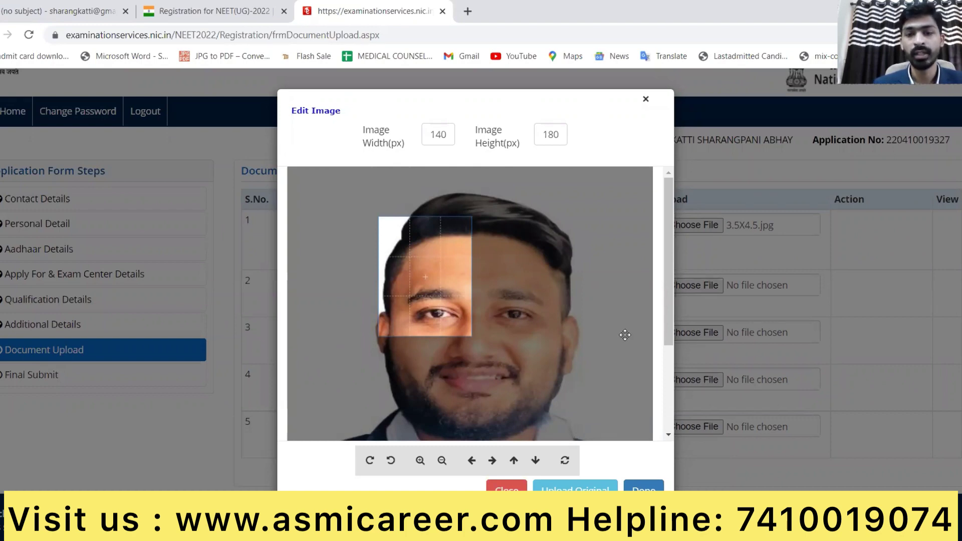
pyautogui.moveTo(669, 324); pyautogui.dragTo(687, 424)
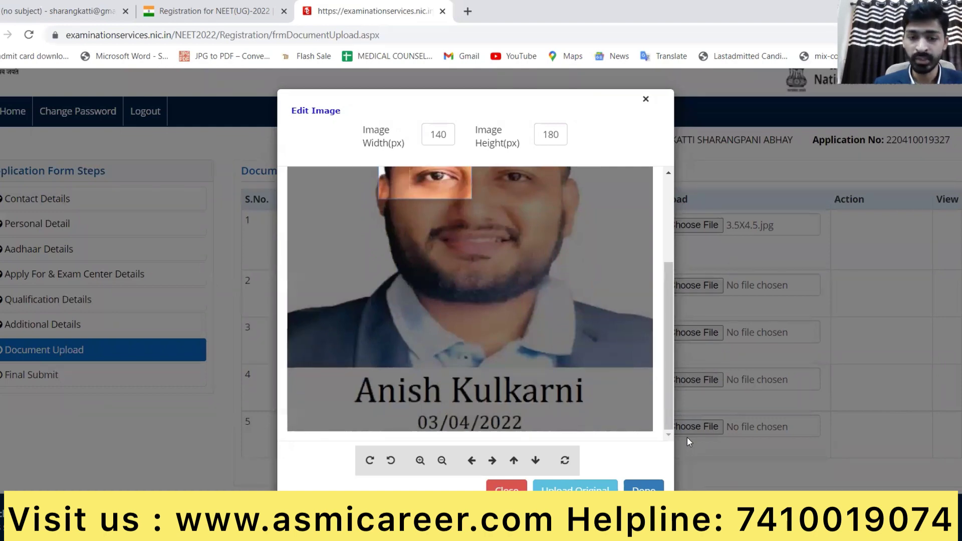
pyautogui.click(579, 487)
pyautogui.click(850, 223)
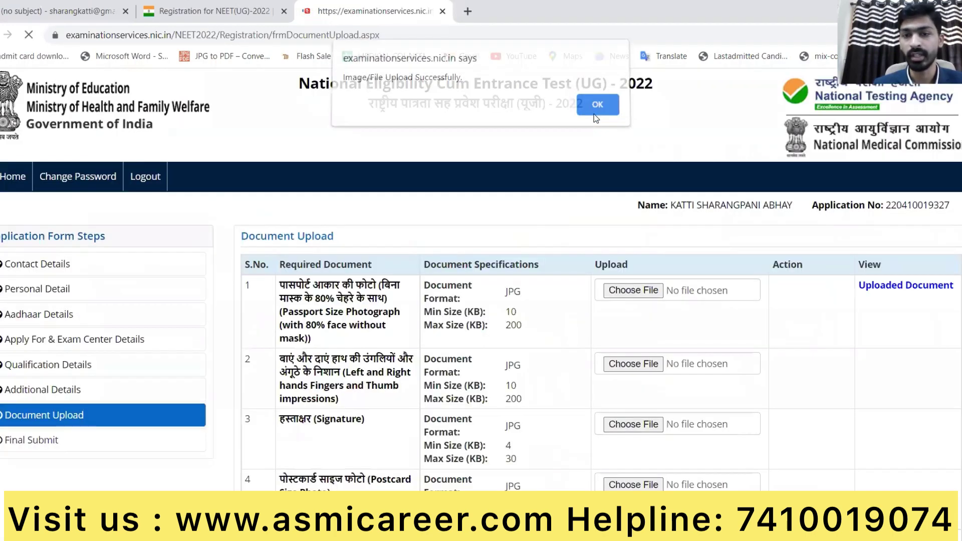
pyautogui.click(595, 113)
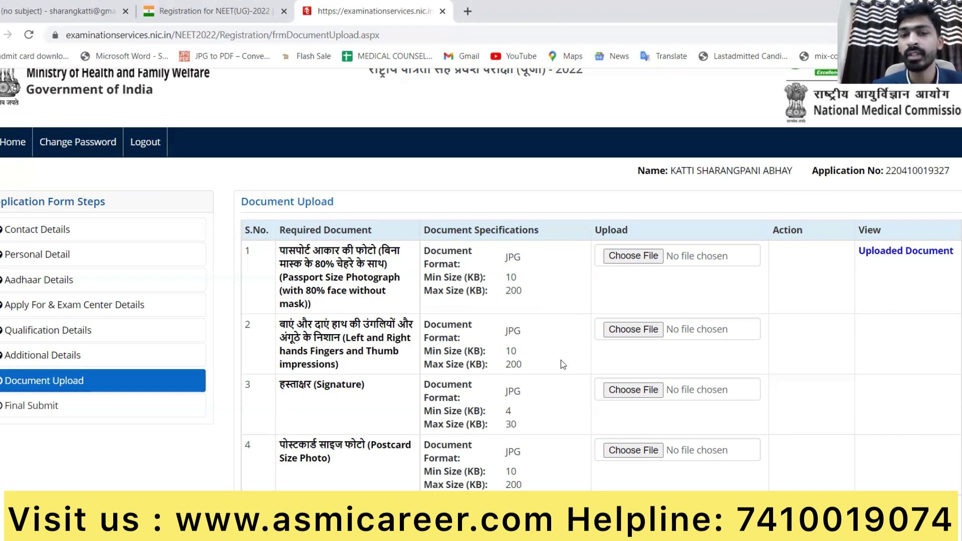
# - Upload the uncropped Finger Scan image as the fingers and thumb impressions document
pyautogui.click(620, 335)
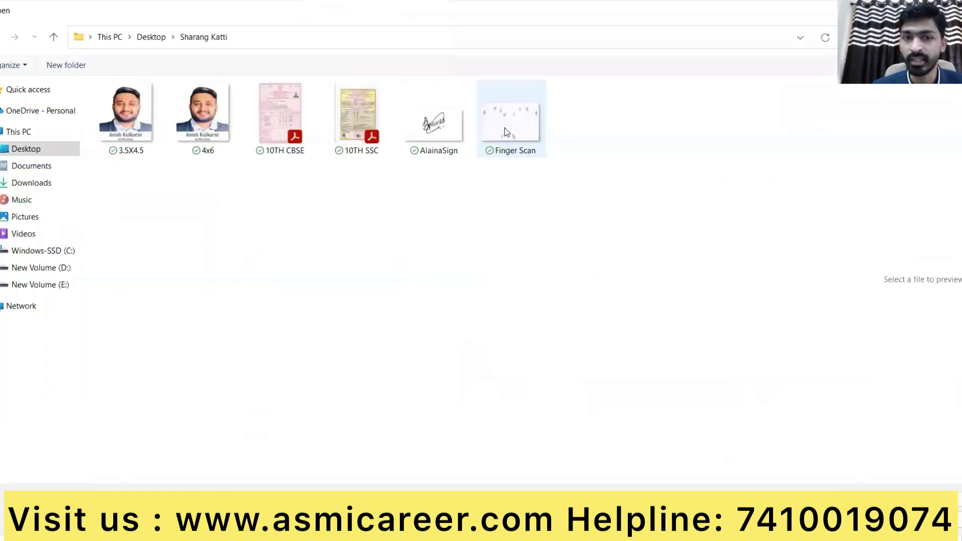
pyautogui.doubleClick(504, 129)
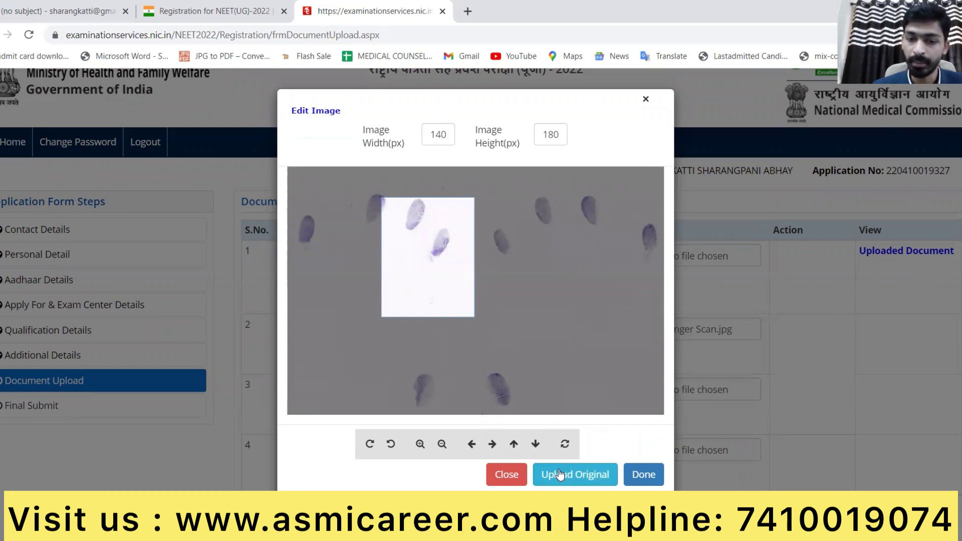
pyautogui.click(560, 474)
pyautogui.click(796, 328)
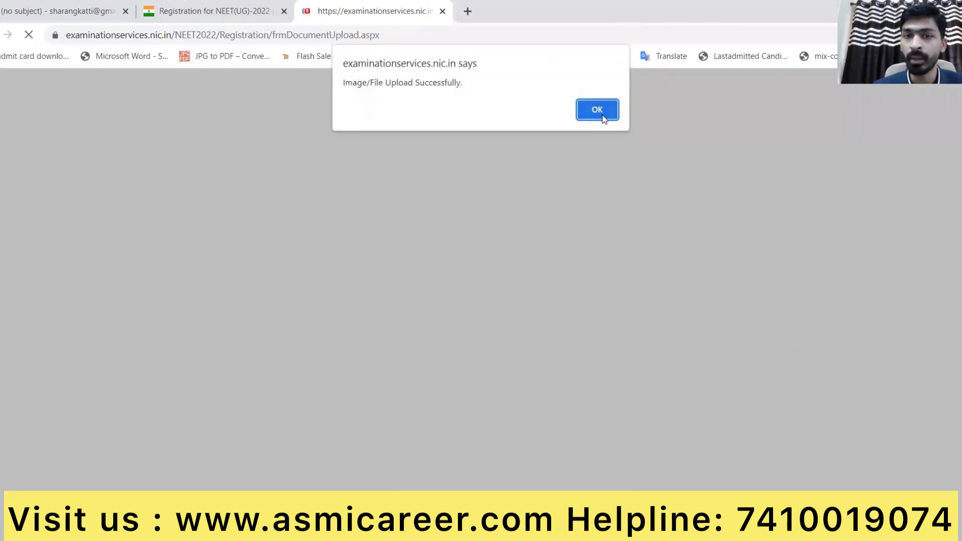
pyautogui.click(601, 109)
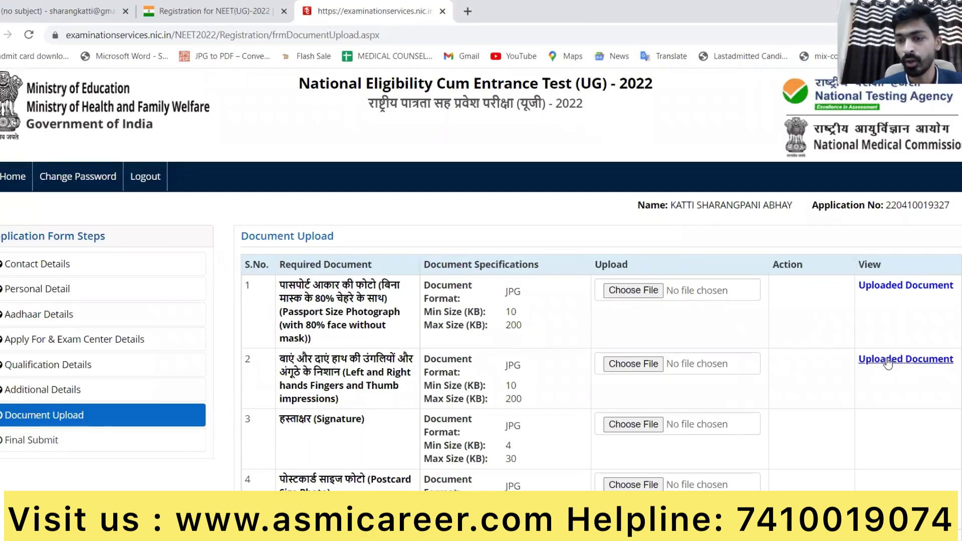
# - Preview the uploaded fingerprint document, then close the preview
pyautogui.click(887, 359)
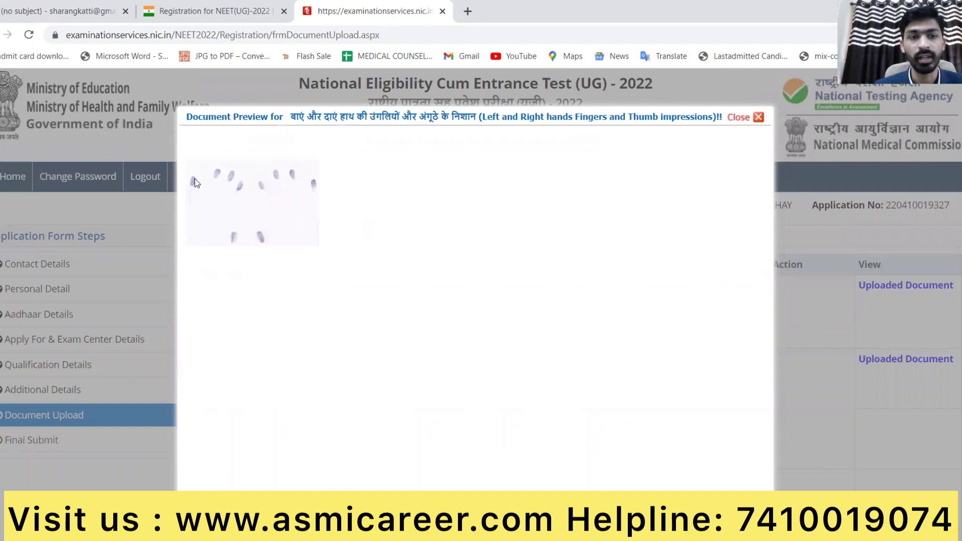
pyautogui.click(758, 118)
pyautogui.scroll(-2, 719, 358)
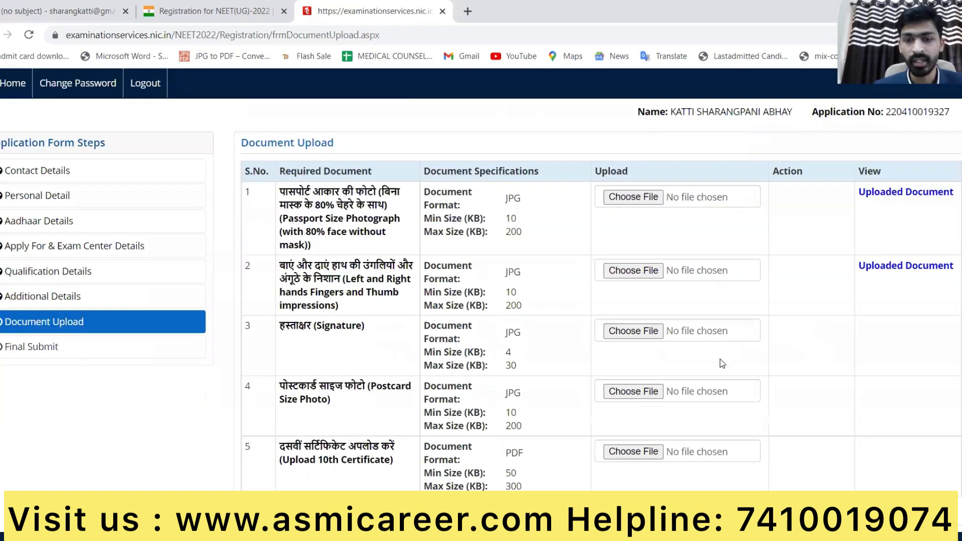
# - Upload the signature JPG in row 3 and acknowledge the success message
pyautogui.click(630, 329)
pyautogui.doubleClick(441, 131)
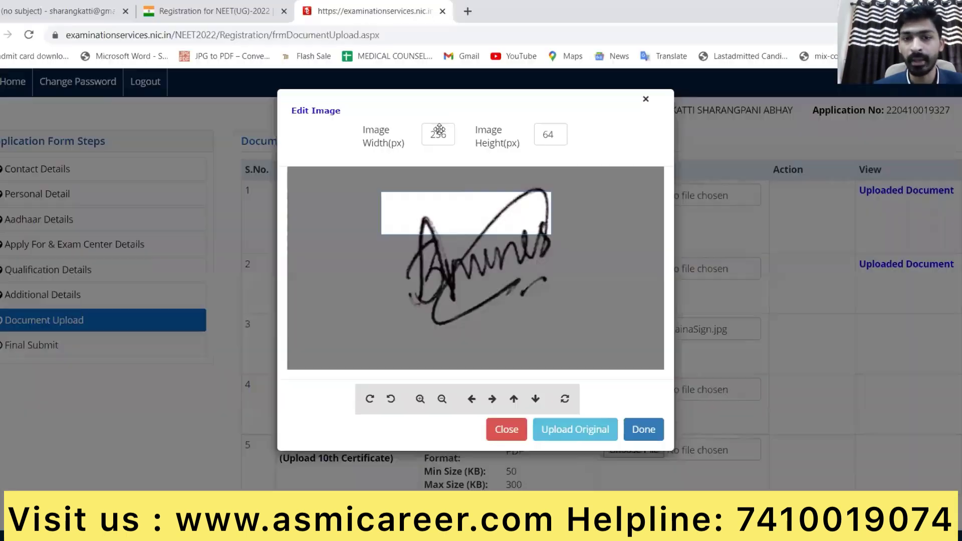
pyautogui.click(578, 432)
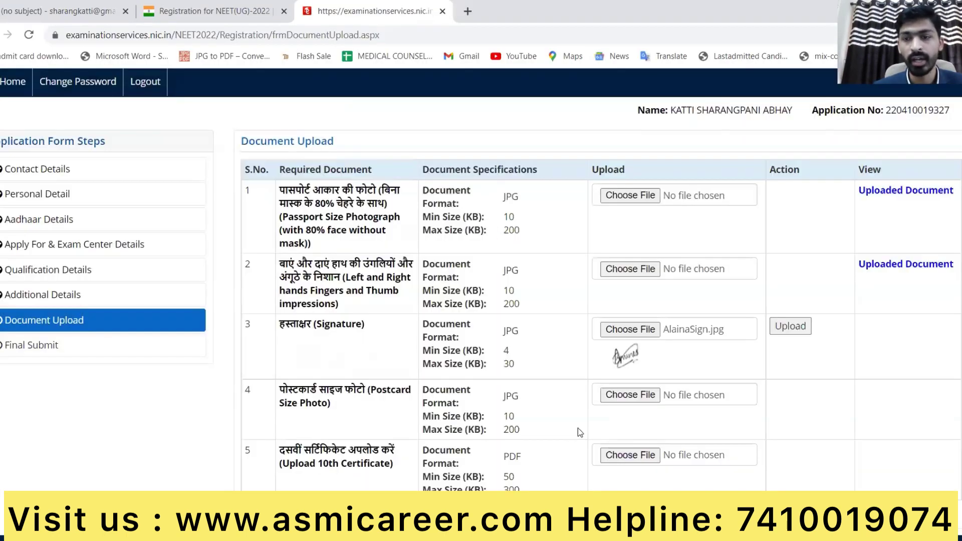
pyautogui.click(780, 327)
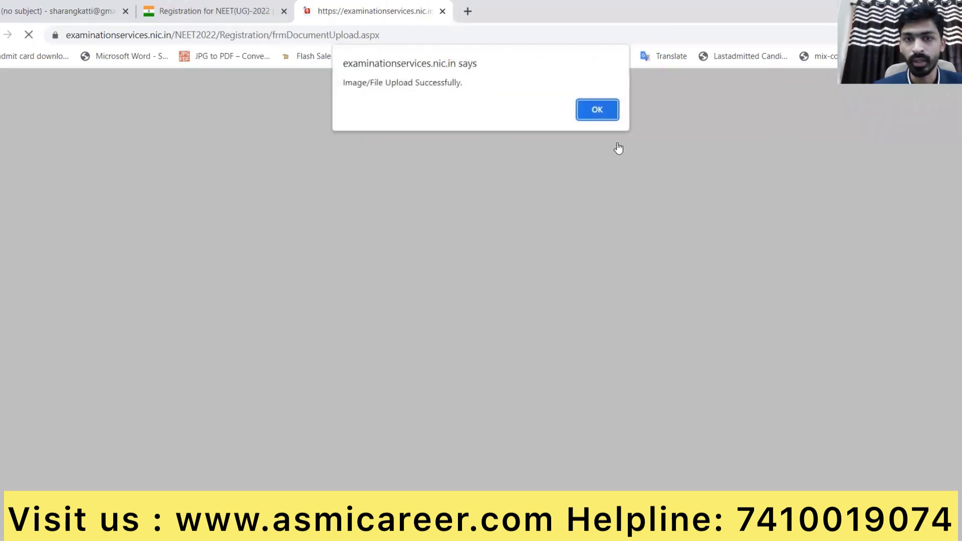
pyautogui.click(596, 111)
pyautogui.scroll(-3, 695, 386)
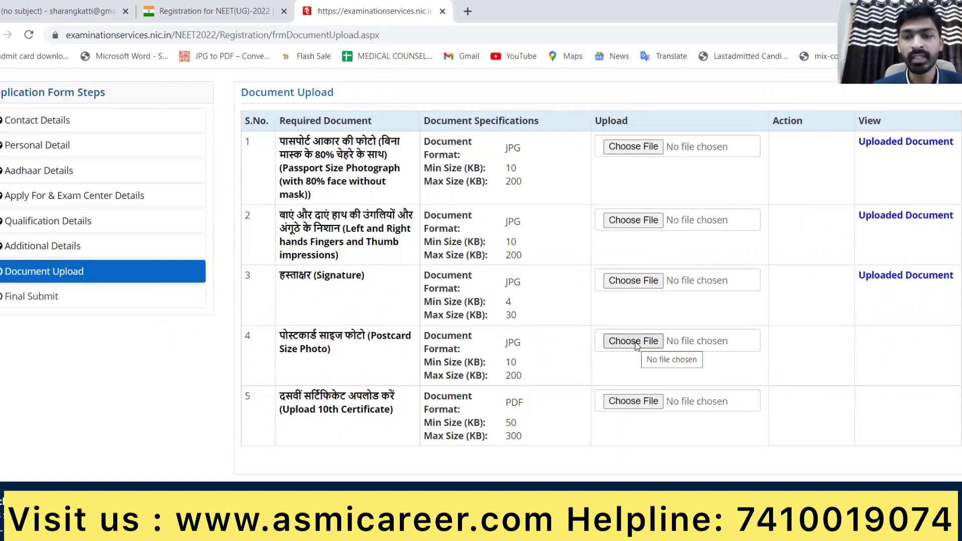
# - Upload 4x6.jpg uncropped as the postcard size photo in row 4
pyautogui.click(635, 342)
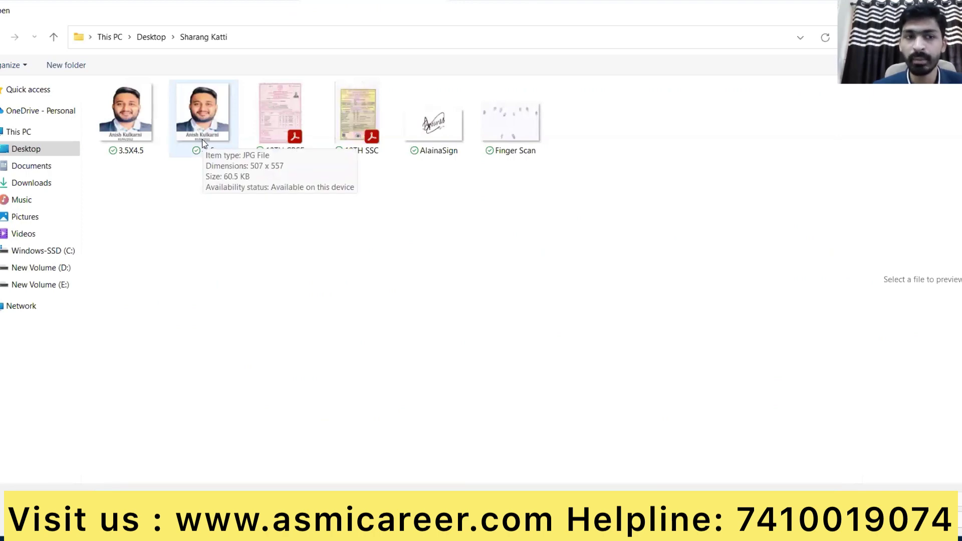
pyautogui.doubleClick(202, 143)
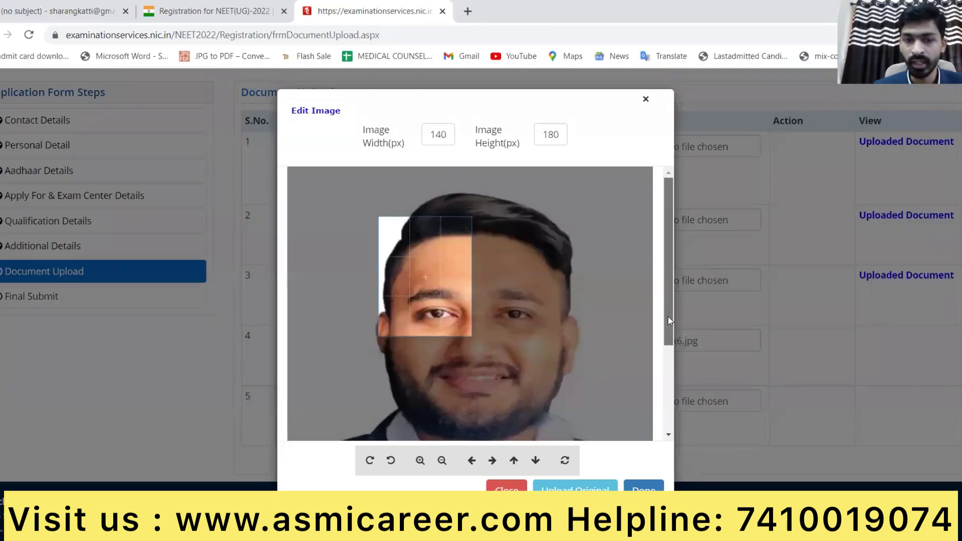
pyautogui.moveTo(668, 317); pyautogui.dragTo(688, 425)
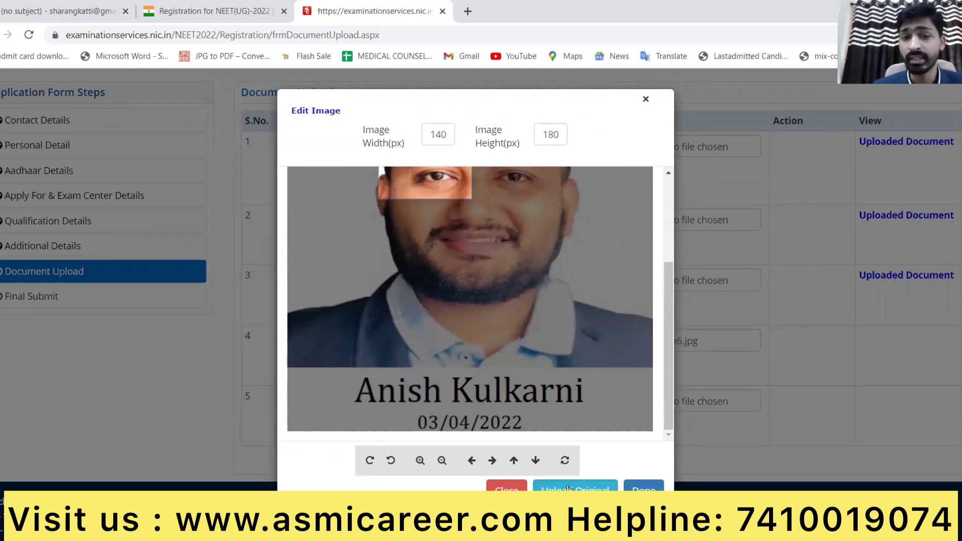
pyautogui.click(569, 488)
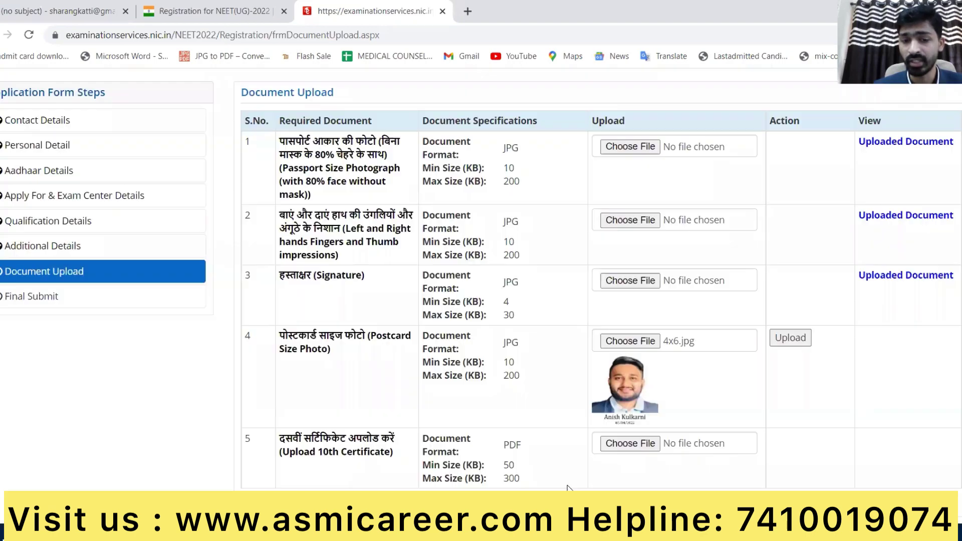
pyautogui.click(784, 339)
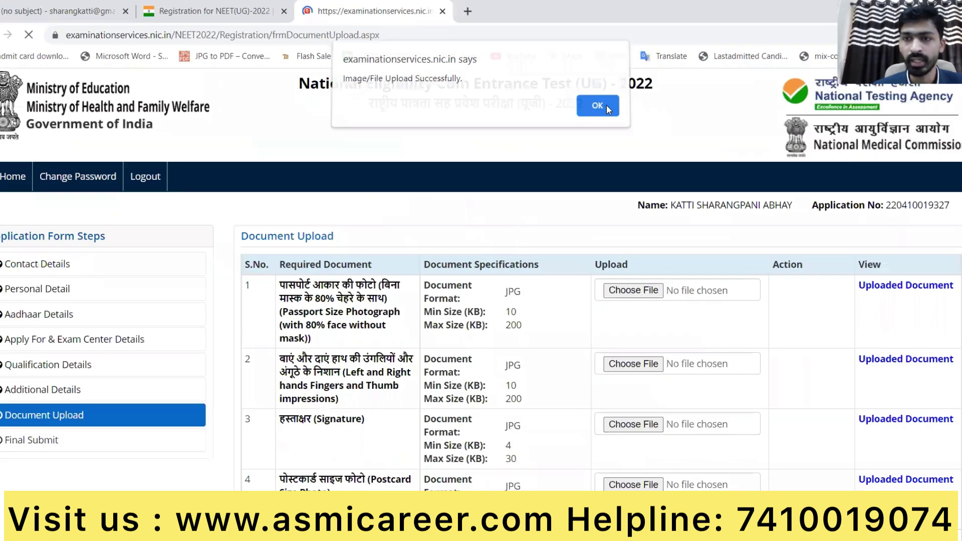
pyautogui.click(605, 109)
pyautogui.scroll(-4, 546, 284)
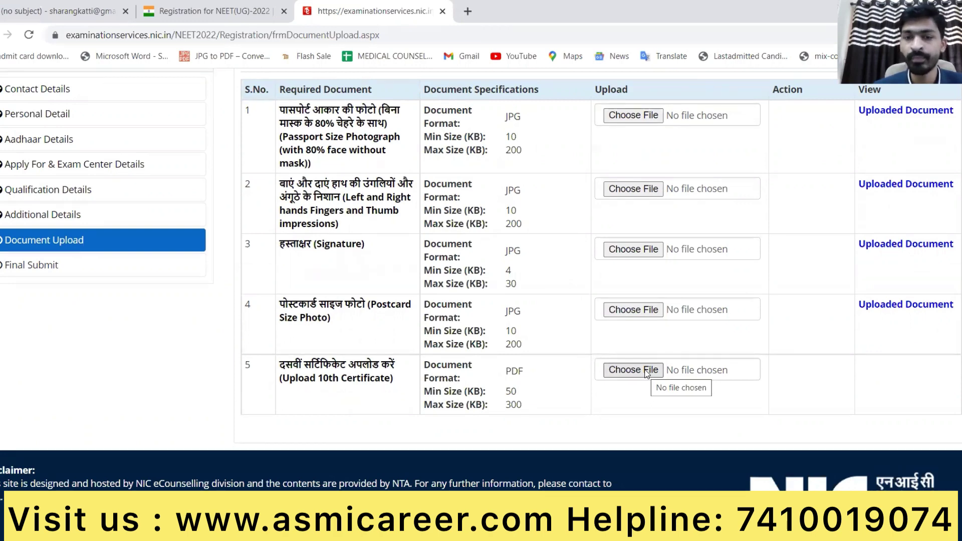
# - Upload 10TH SSC.pdf as the 10th certificate in row 5
pyautogui.click(646, 374)
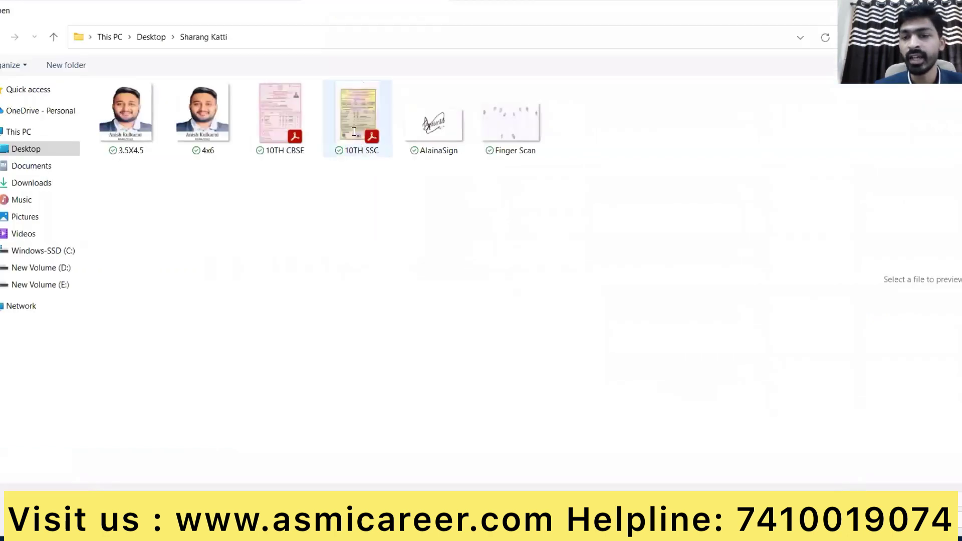
pyautogui.doubleClick(353, 132)
pyautogui.click(795, 366)
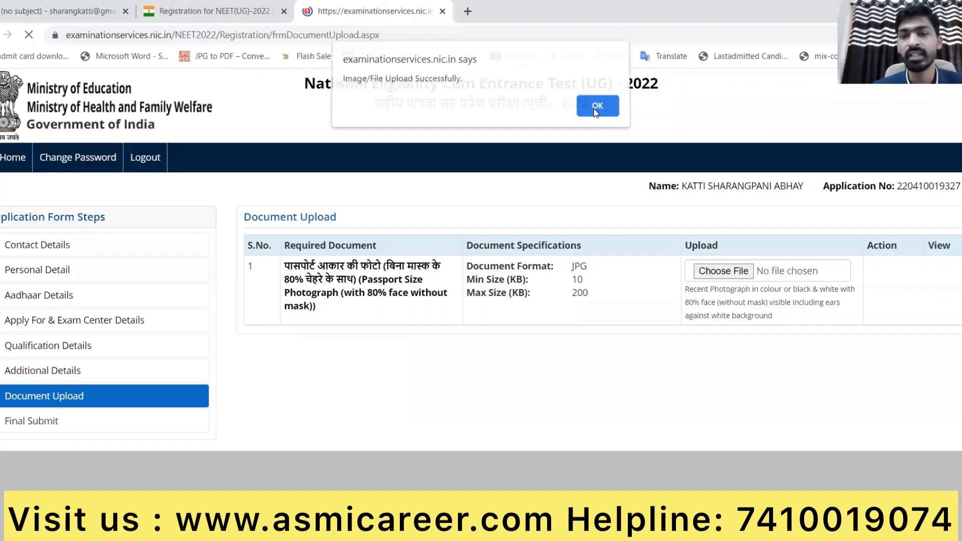
pyautogui.click(597, 110)
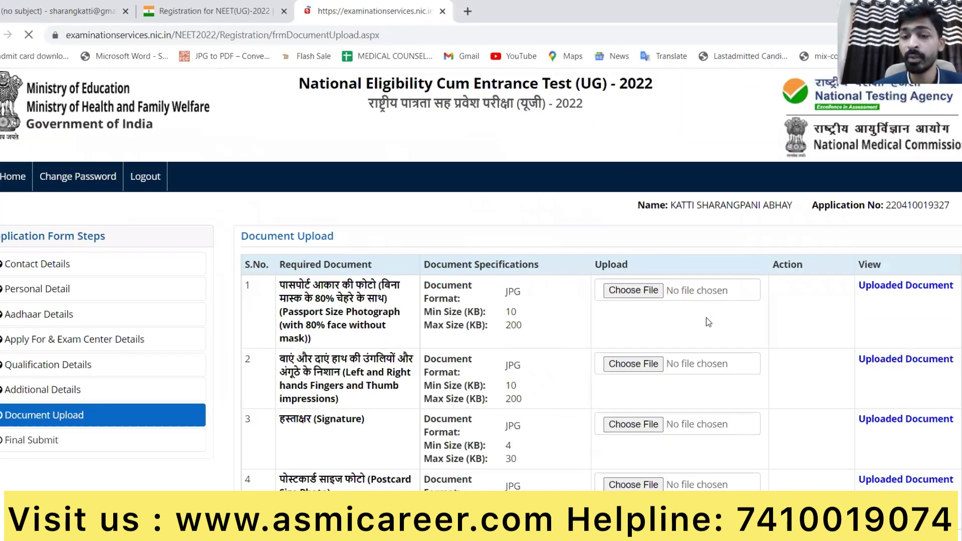
pyautogui.scroll(-5, 709, 322)
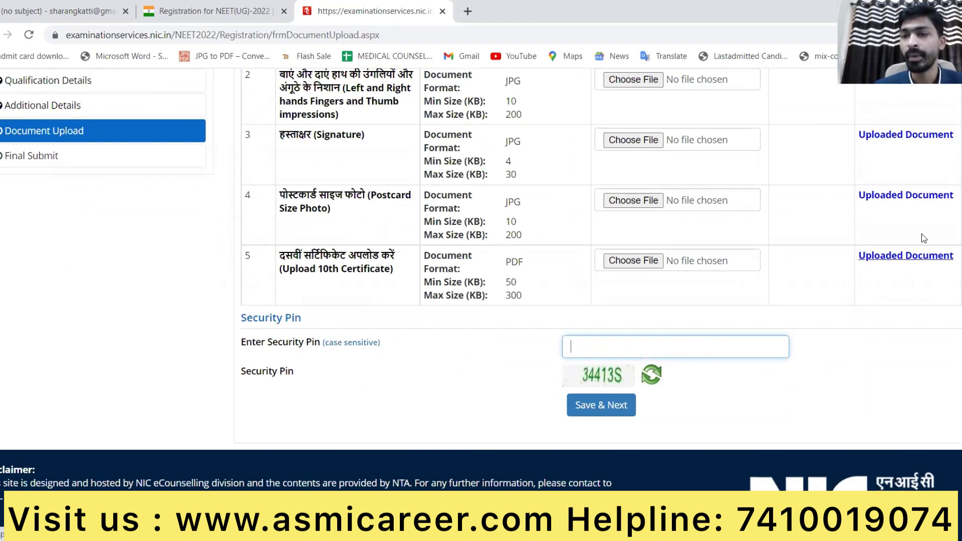
# - Preview the uploaded postcard size photo, then close the preview
pyautogui.click(906, 196)
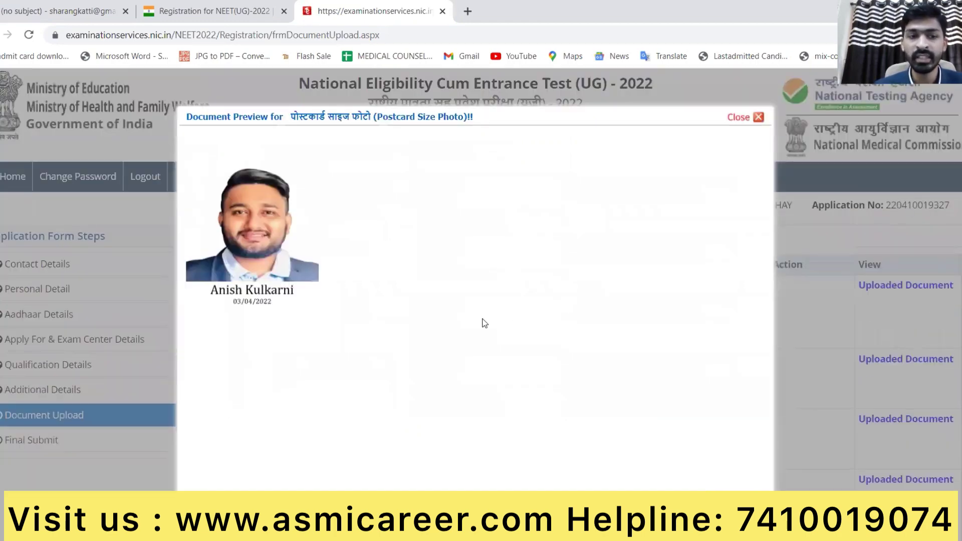
pyautogui.click(757, 118)
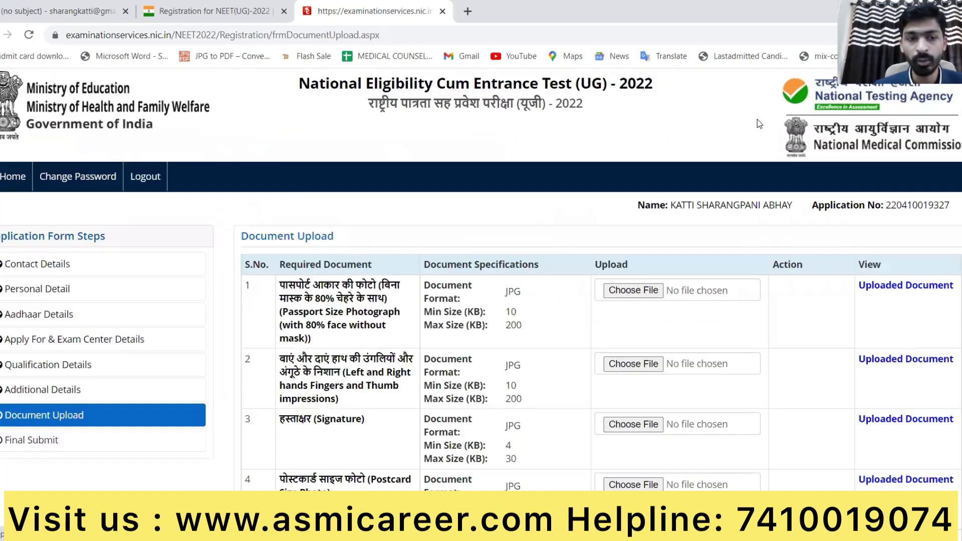
pyautogui.scroll(-5, 738, 297)
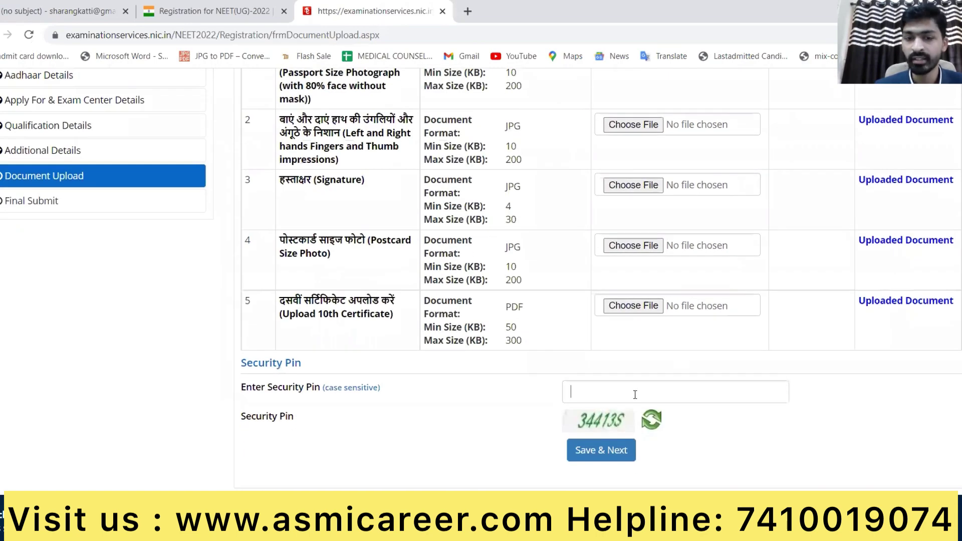
# - Enter the displayed security pin, Save & Next, and confirm final document submission
pyautogui.click(634, 395)
pyautogui.write('34413S')
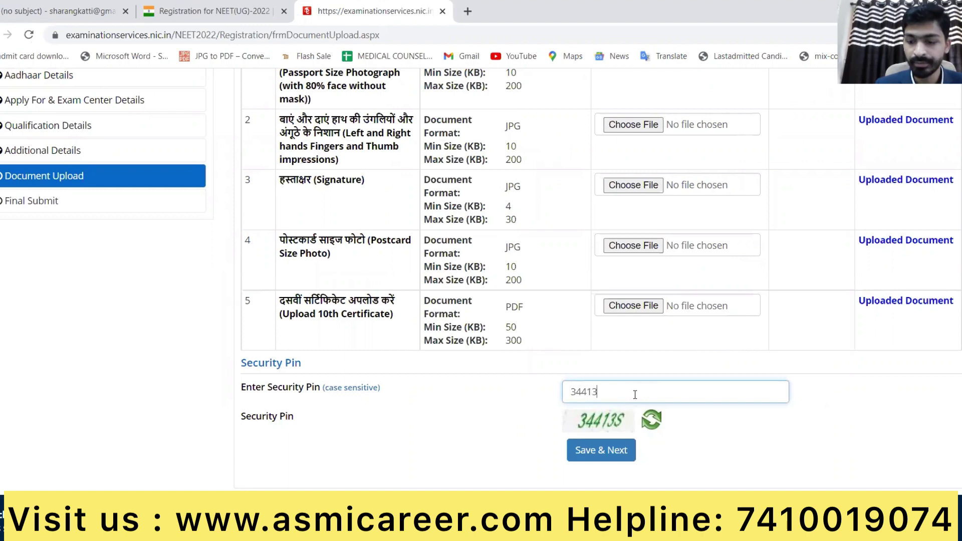
pyautogui.click(604, 454)
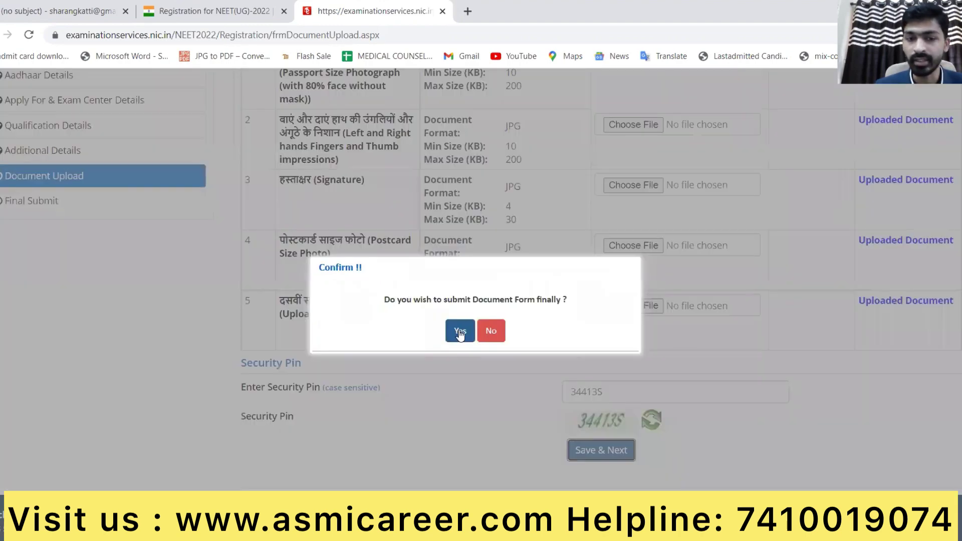
pyautogui.click(458, 329)
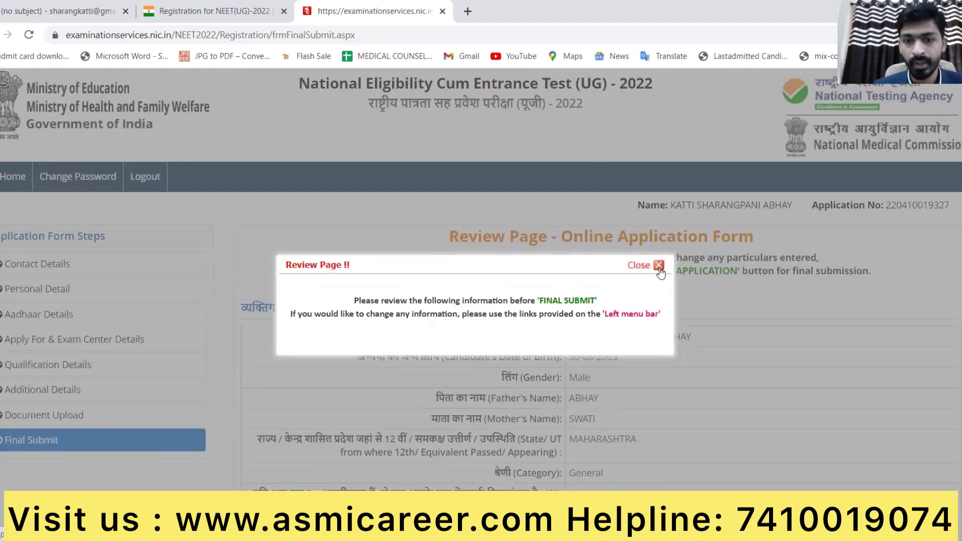
# - Close the Review Page notice and scroll through all details to the Particulars checklist
pyautogui.click(659, 267)
pyautogui.scroll(-1, 660, 269)
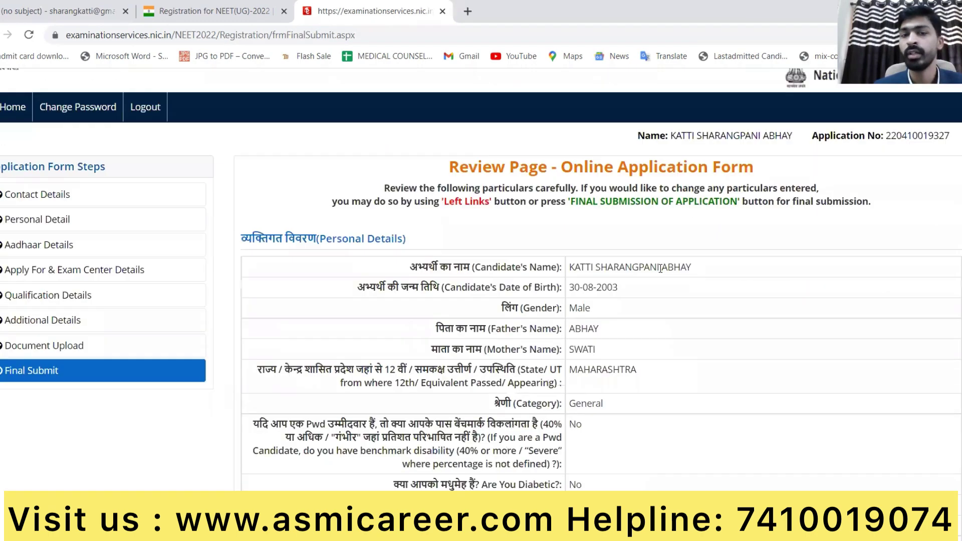
pyautogui.scroll(-1, 659, 267)
pyautogui.scroll(-2, 659, 267)
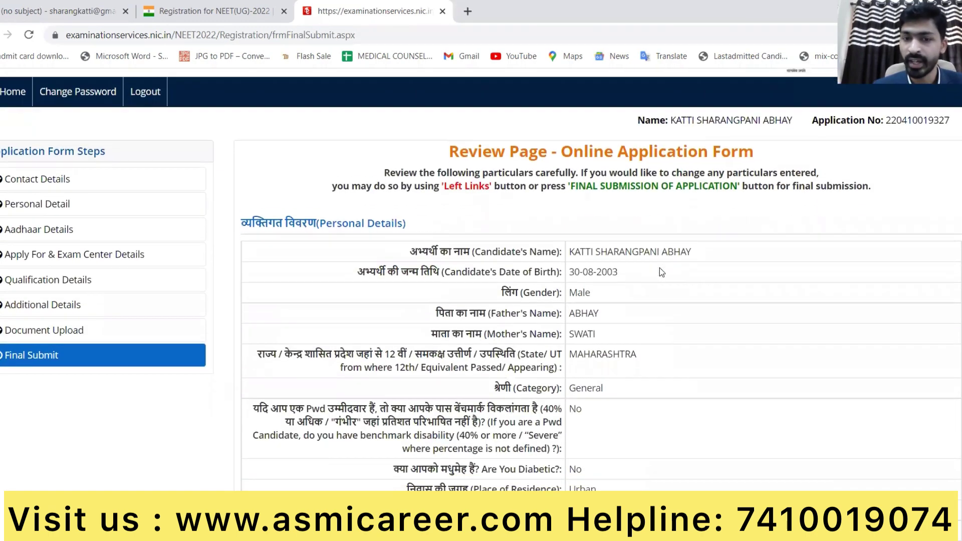
pyautogui.scroll(-2, 659, 267)
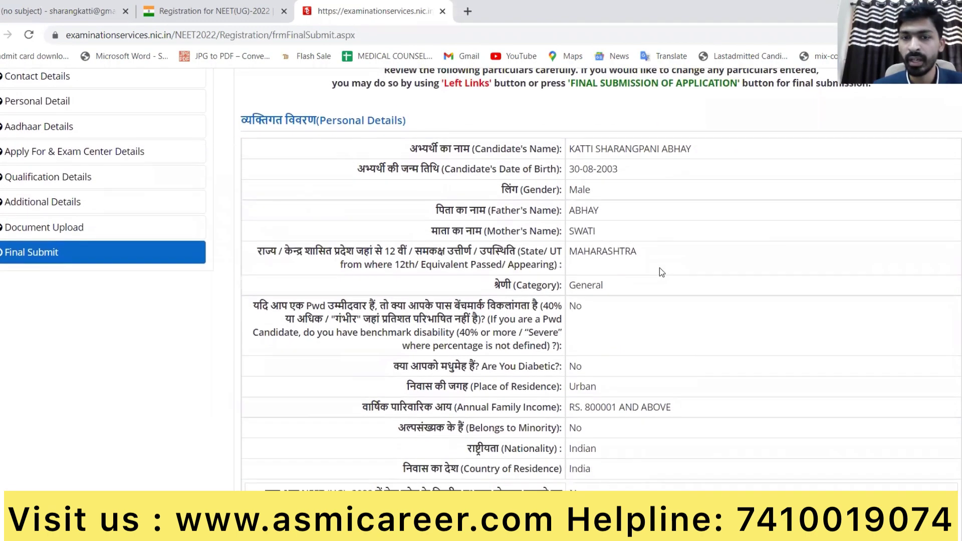
pyautogui.scroll(-2, 659, 272)
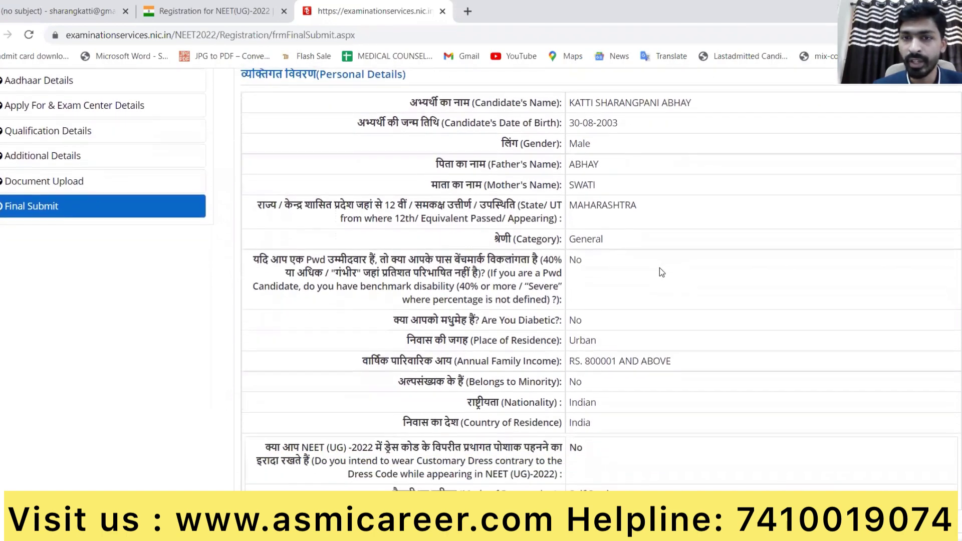
pyautogui.scroll(-3, 659, 272)
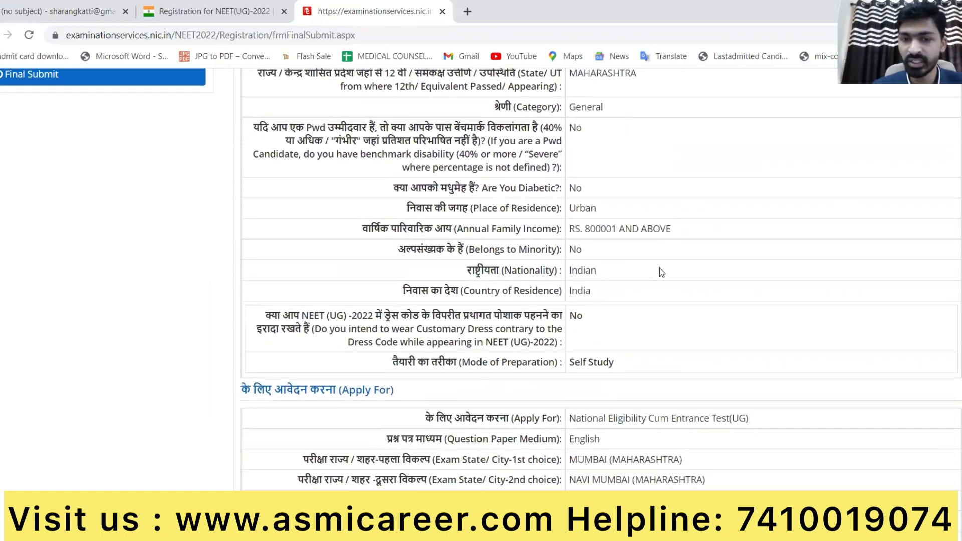
pyautogui.scroll(-3, 659, 272)
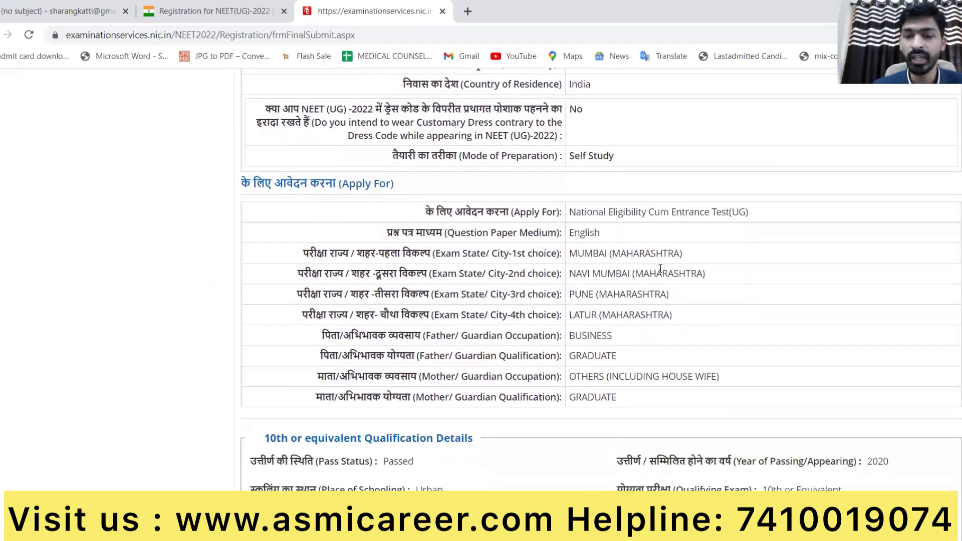
pyautogui.scroll(-2, 660, 268)
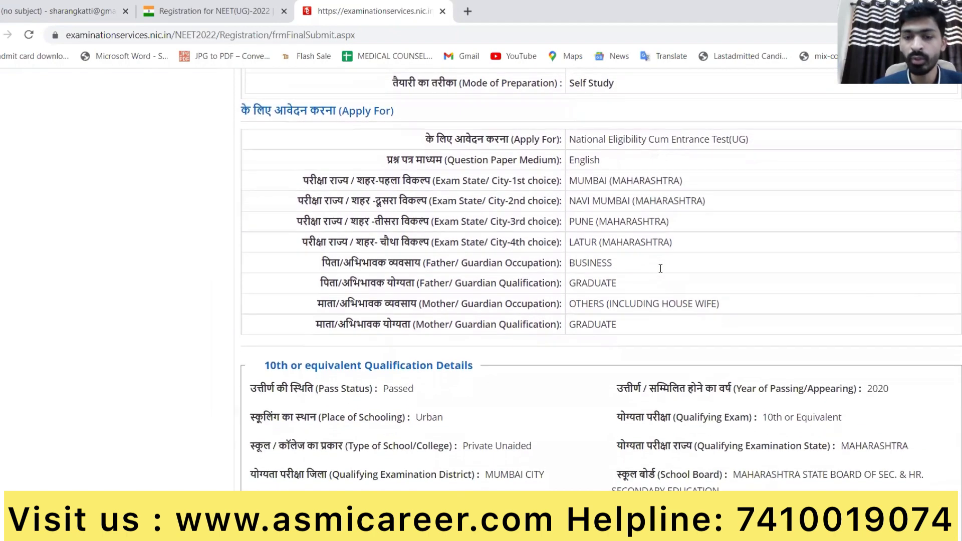
pyautogui.scroll(-3, 660, 268)
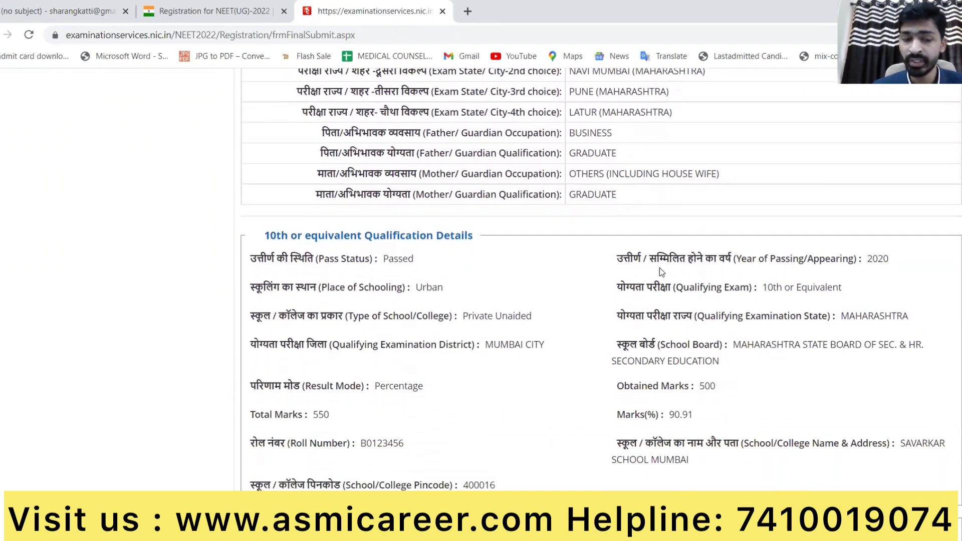
pyautogui.scroll(-4, 659, 271)
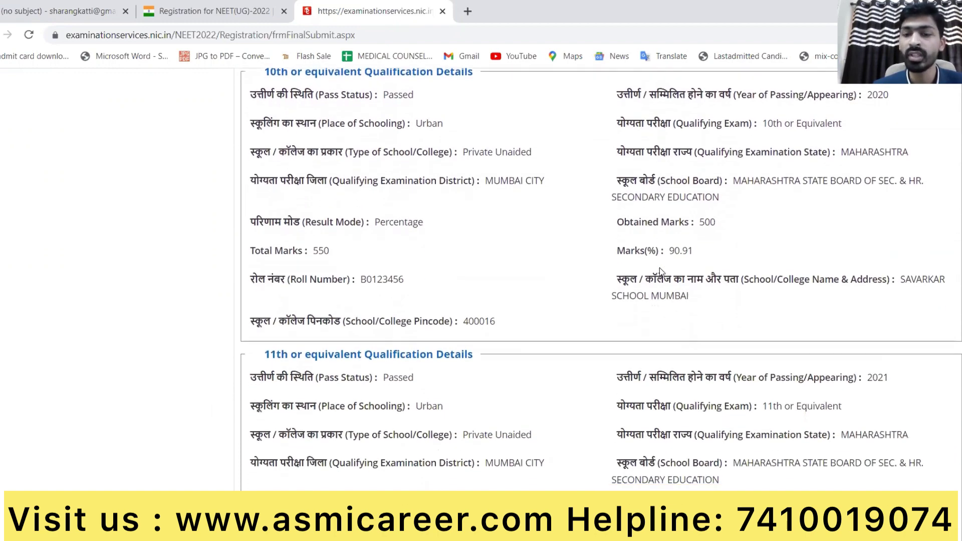
pyautogui.scroll(-3, 659, 271)
pyautogui.scroll(-1, 659, 271)
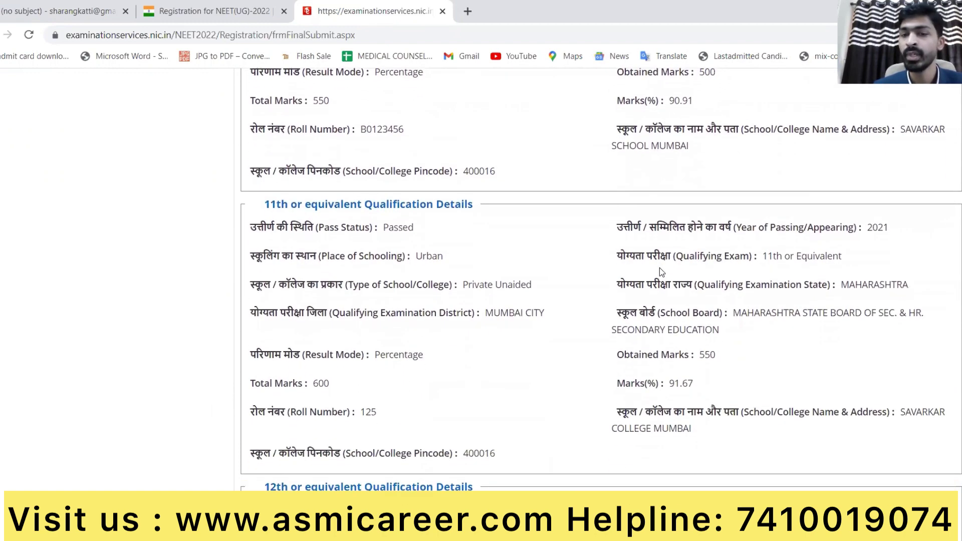
pyautogui.scroll(-3, 660, 267)
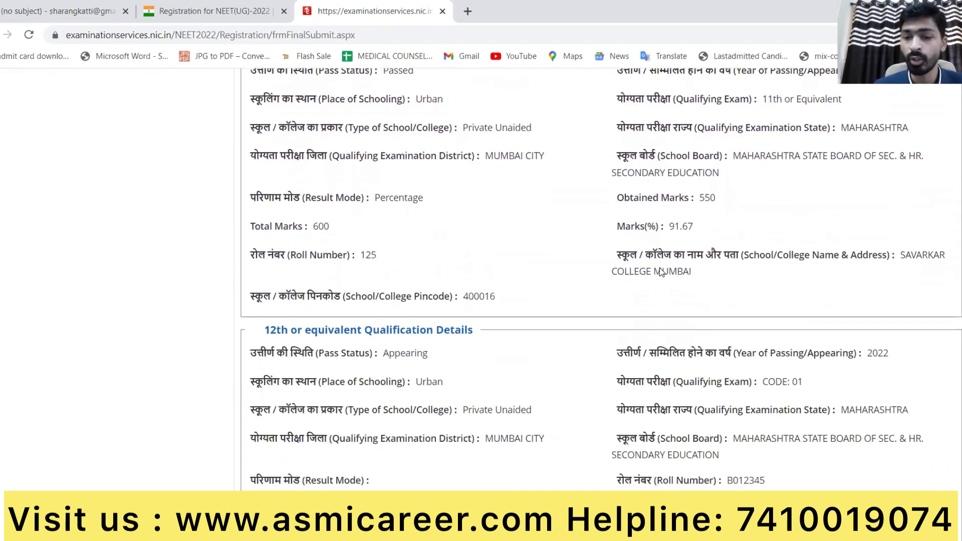
pyautogui.scroll(-4, 659, 268)
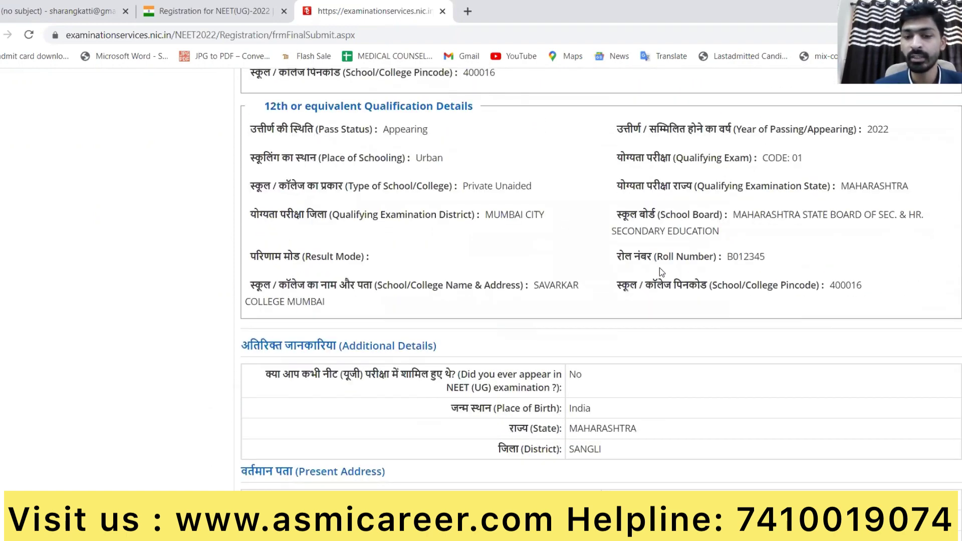
pyautogui.scroll(-5, 659, 271)
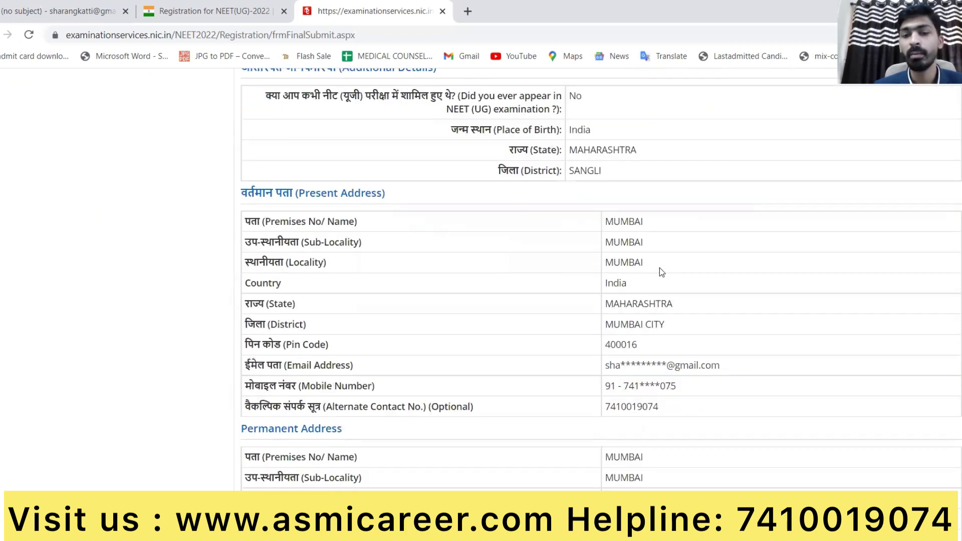
pyautogui.scroll(-8, 659, 271)
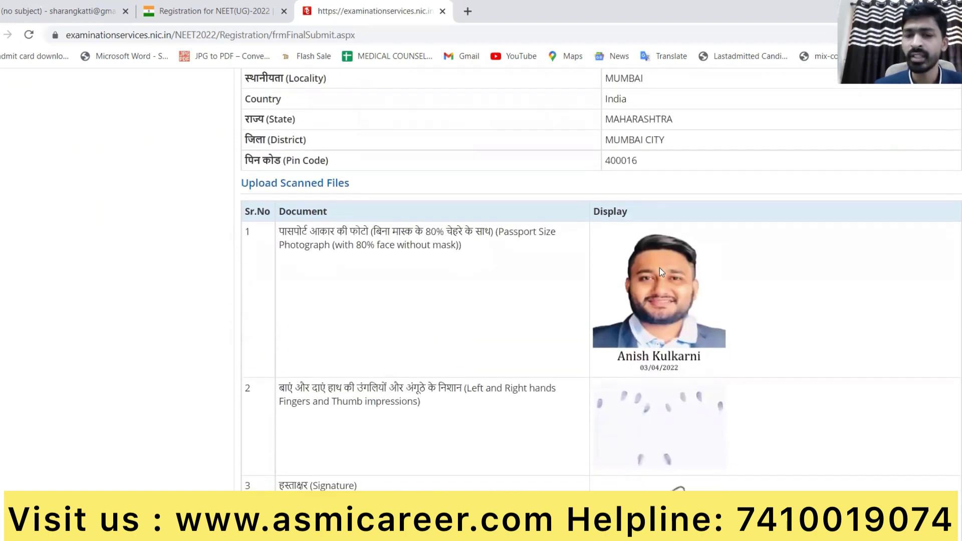
pyautogui.scroll(-2, 660, 271)
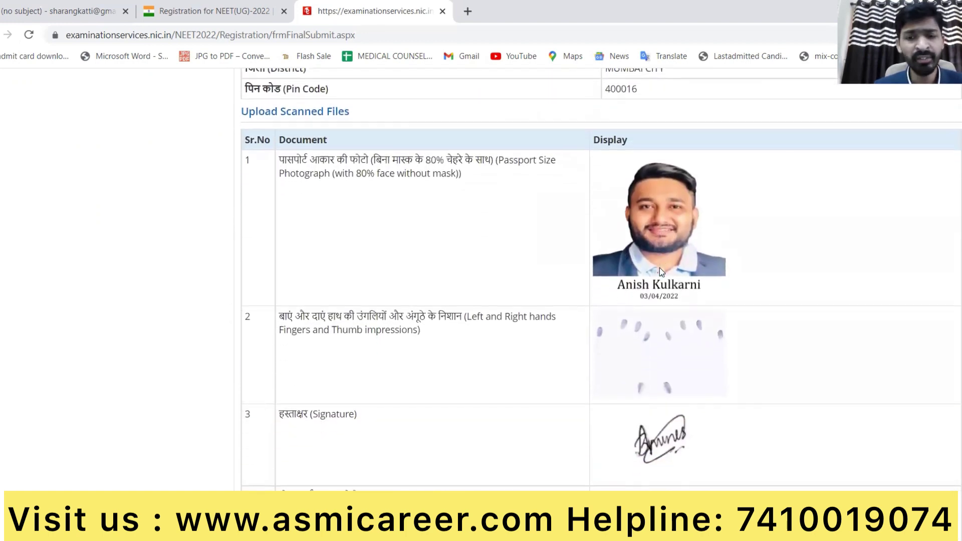
pyautogui.scroll(-3, 659, 268)
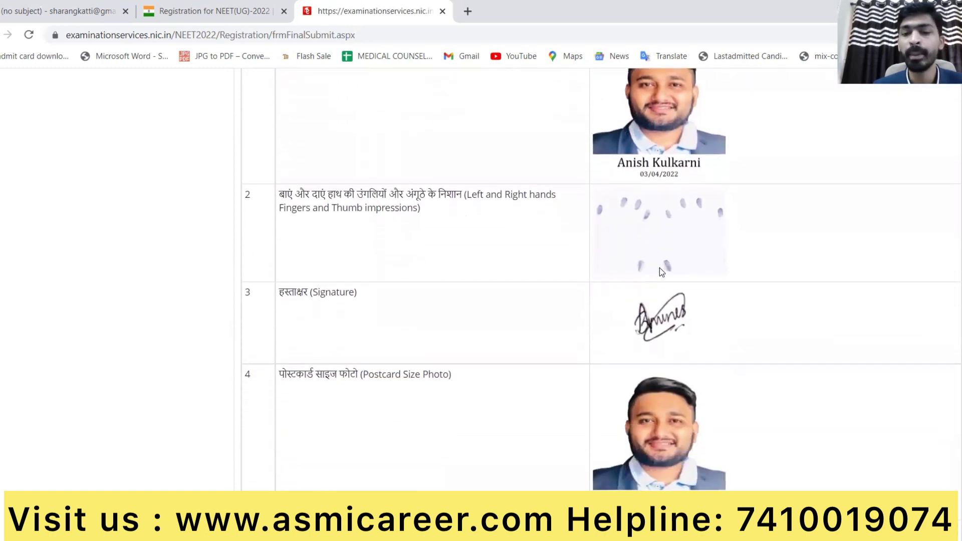
pyautogui.scroll(-4, 601, 280)
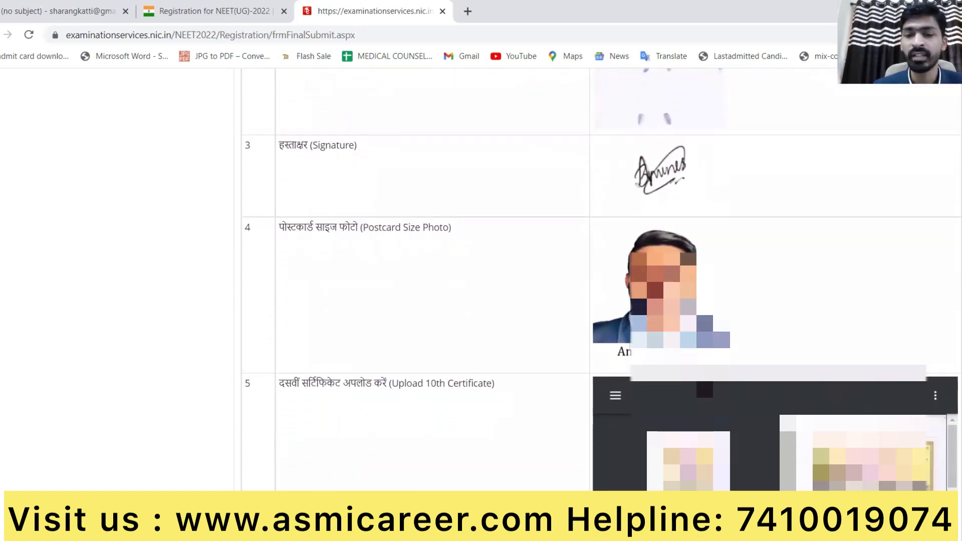
pyautogui.scroll(-2, 601, 280)
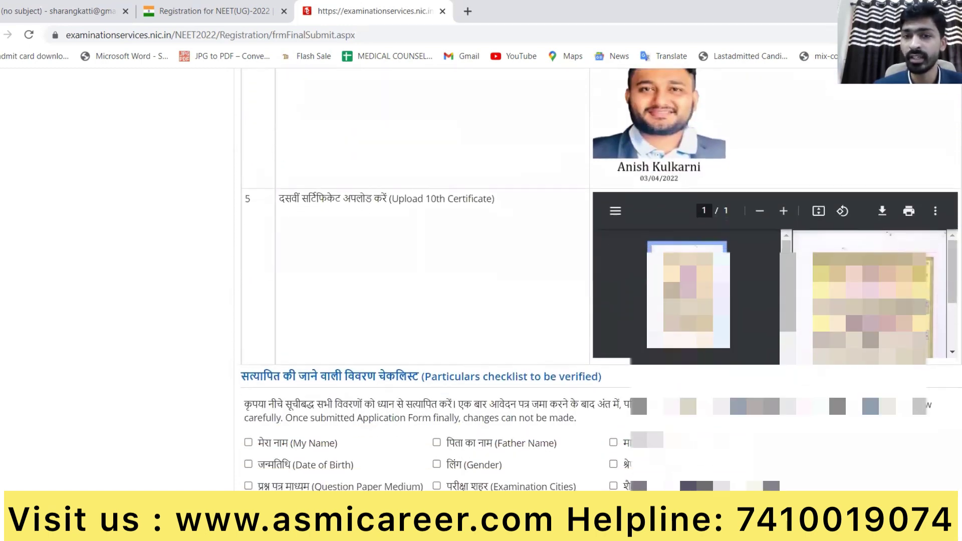
pyautogui.scroll(-1, 686, 235)
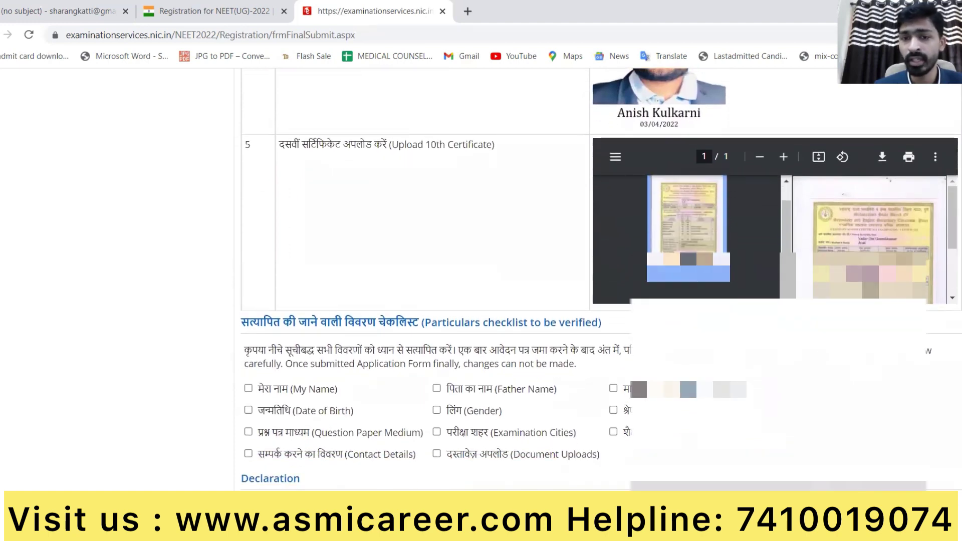
pyautogui.scroll(-2, 601, 279)
# - Tick every item in the Particulars checklist, starting with My Name
pyautogui.click(248, 297)
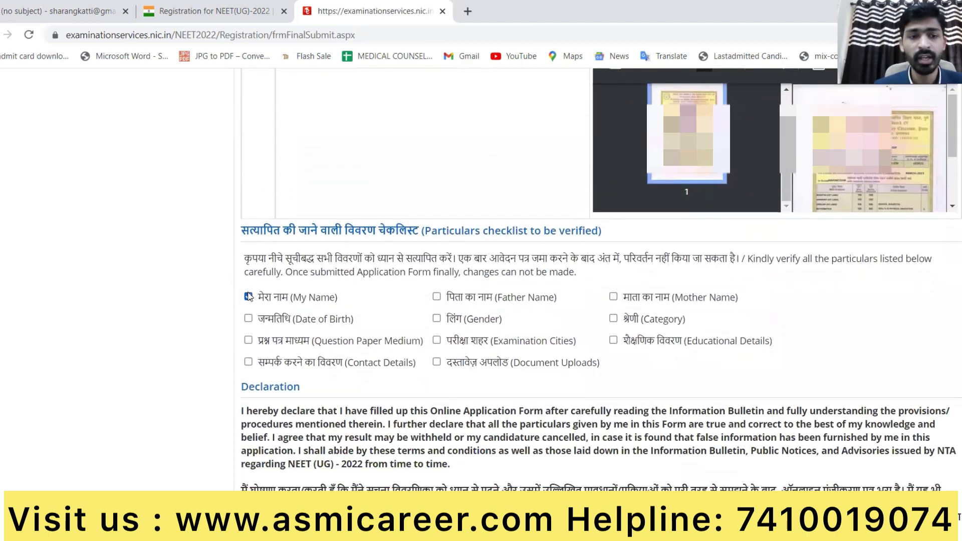
pyautogui.press('Tab')
pyautogui.press('space')
pyautogui.press('Tab')
pyautogui.press('space')
pyautogui.press('Tab')
pyautogui.press('space')
pyautogui.press('Tab')
pyautogui.press('space')
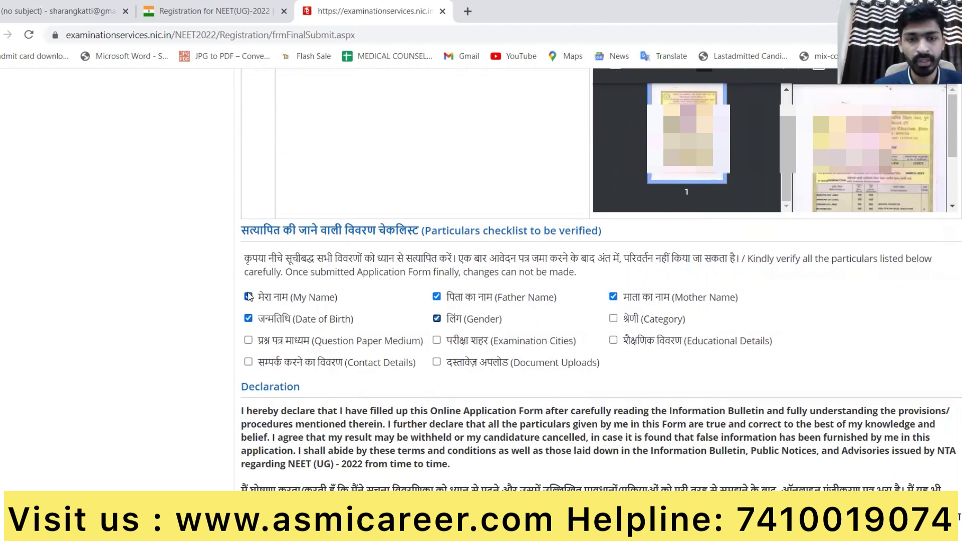
pyautogui.press('Tab')
pyautogui.press('space')
pyautogui.press('Tab')
pyautogui.press('space')
pyautogui.press('Tab')
pyautogui.press('space')
pyautogui.press('Tab')
pyautogui.press('space')
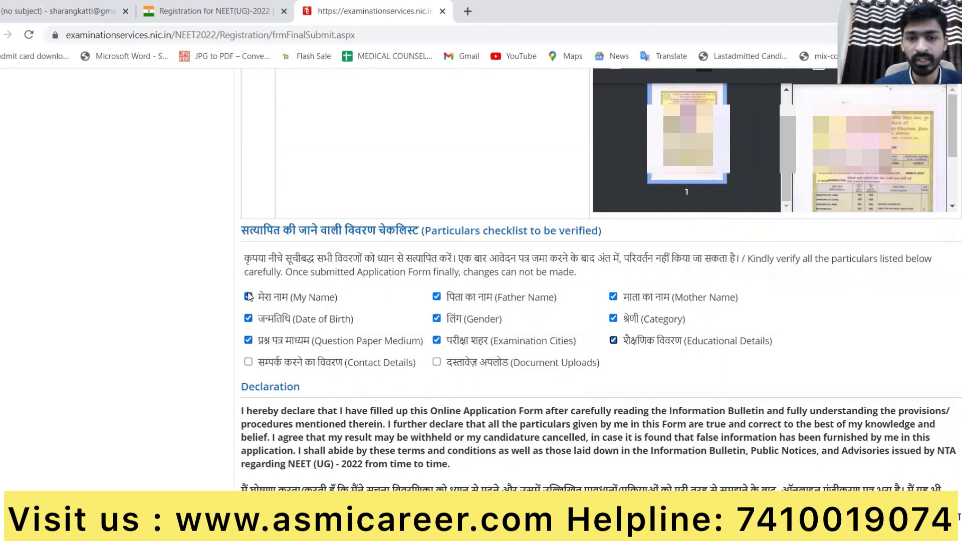
pyautogui.press('Tab')
pyautogui.press('space')
pyautogui.press('Tab')
pyautogui.press('space')
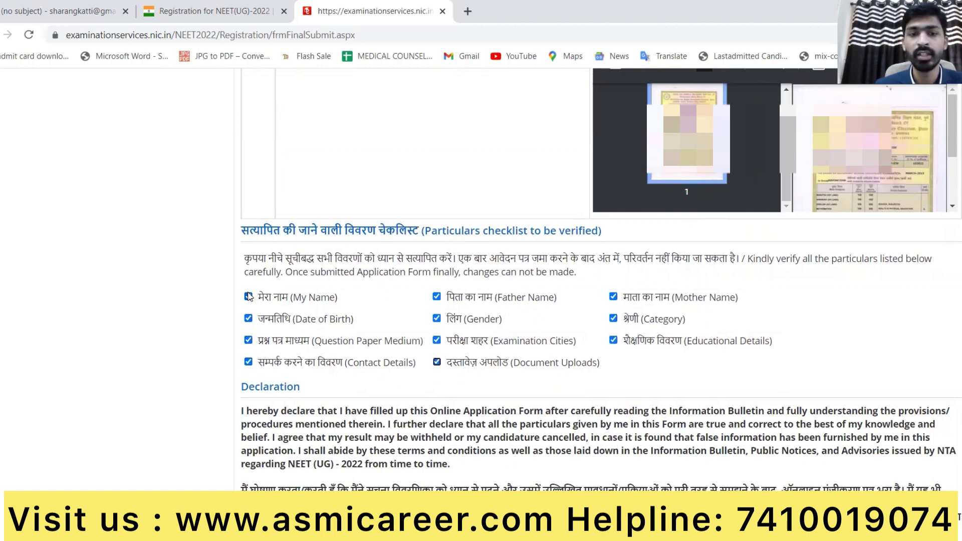
# - Check 'I Agree' and confirm Final Submission of Application
pyautogui.scroll(-2, 248, 296)
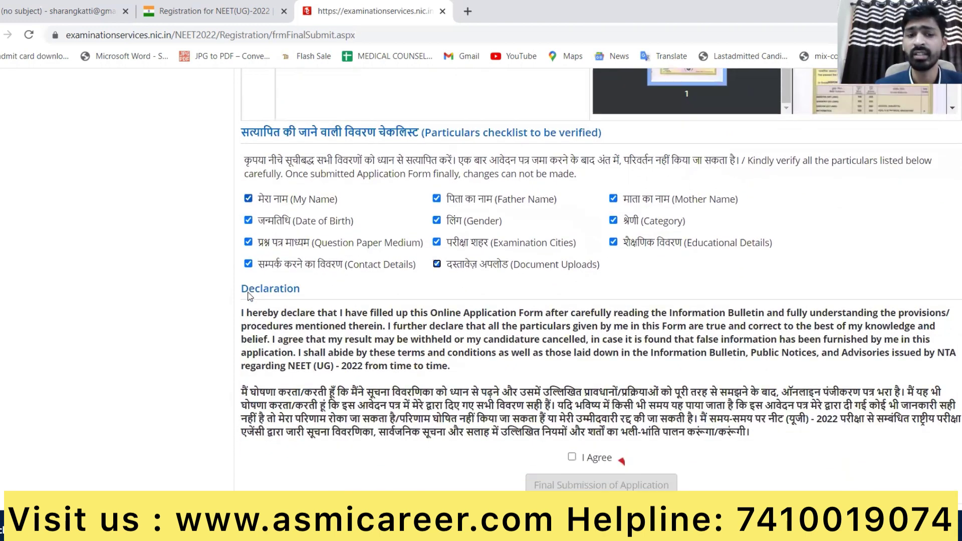
pyautogui.click(572, 449)
pyautogui.click(584, 479)
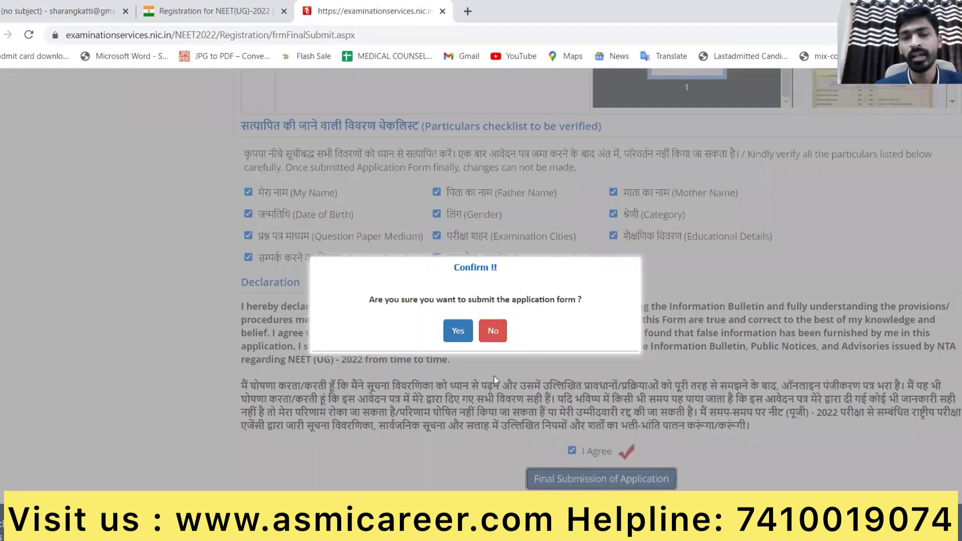
pyautogui.click(457, 328)
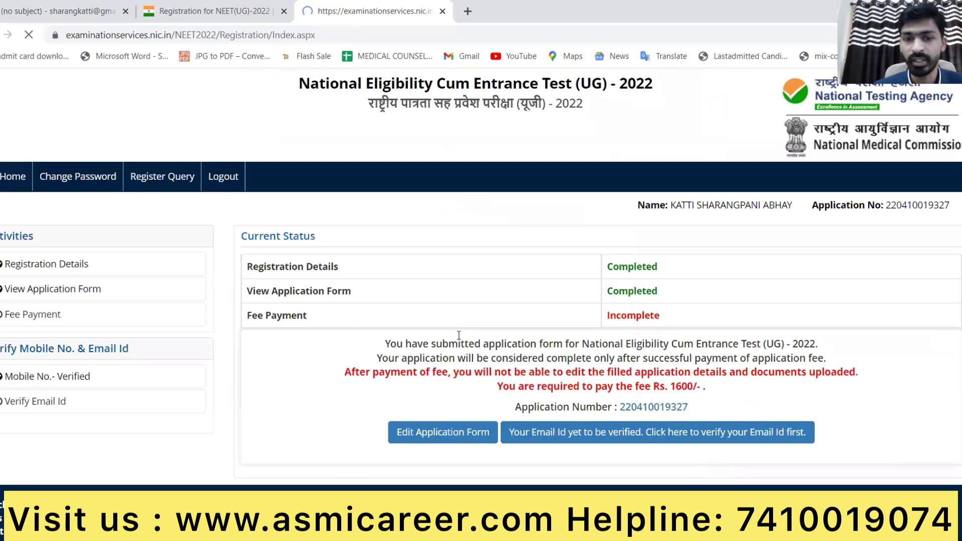
# - Request email verification by submitting the security pin, and acknowledge the OTP-sent alert
pyautogui.scroll(-1, 458, 335)
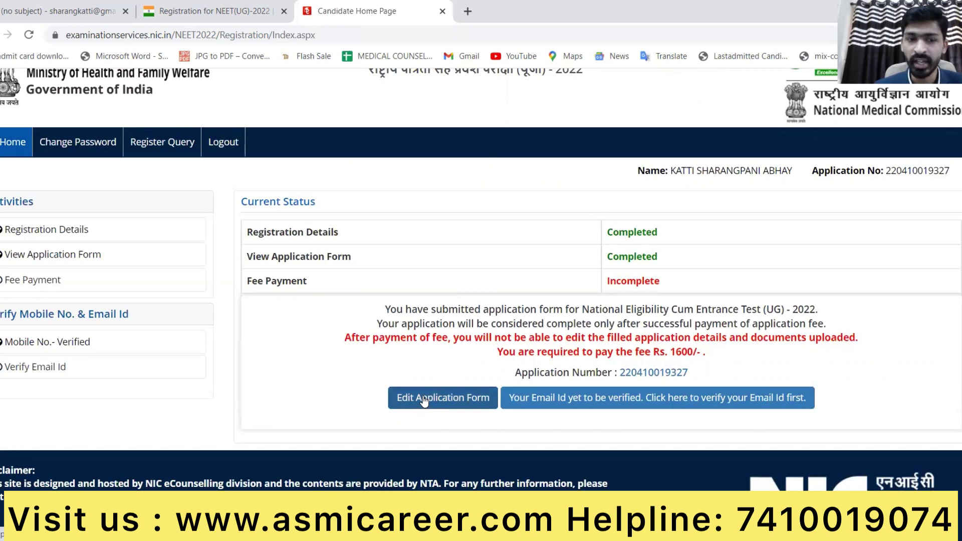
pyautogui.click(551, 398)
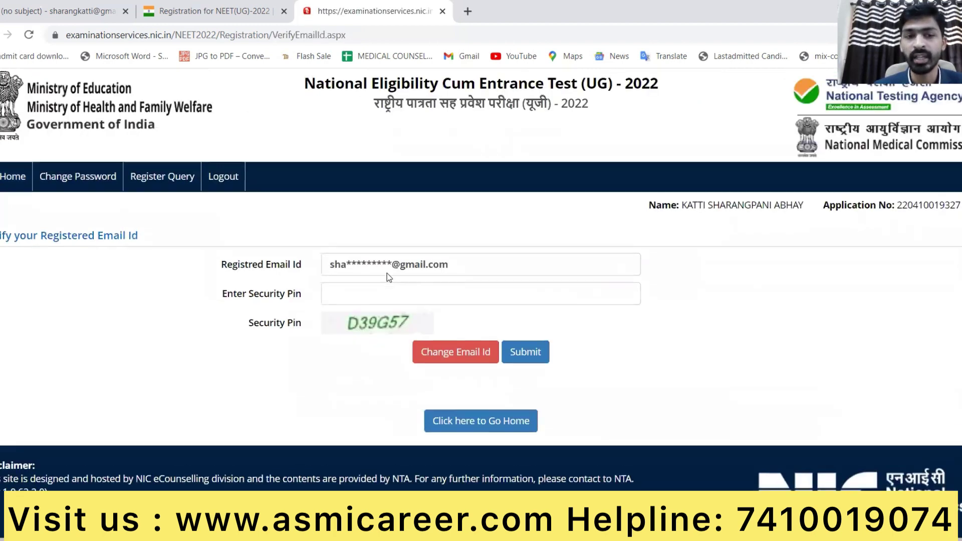
pyautogui.click(359, 291)
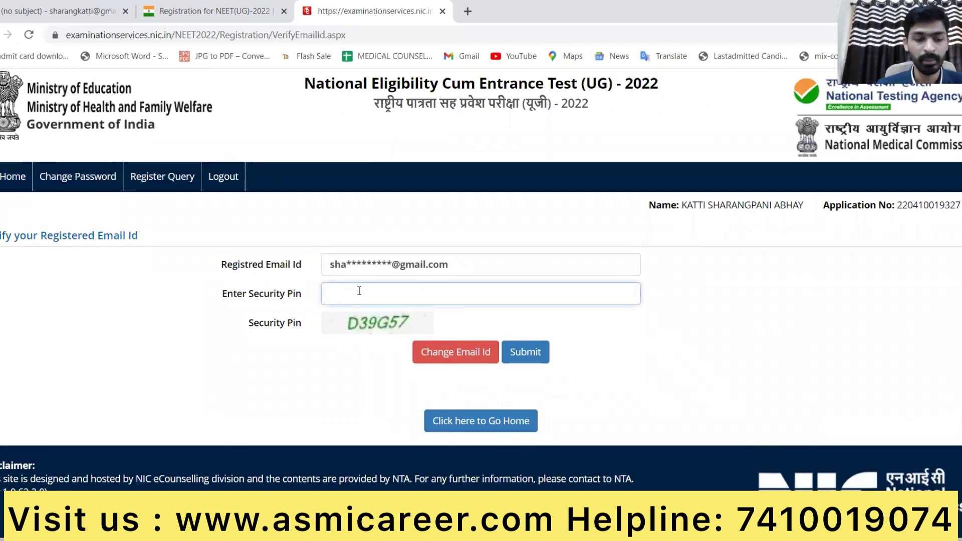
pyautogui.write('D39')
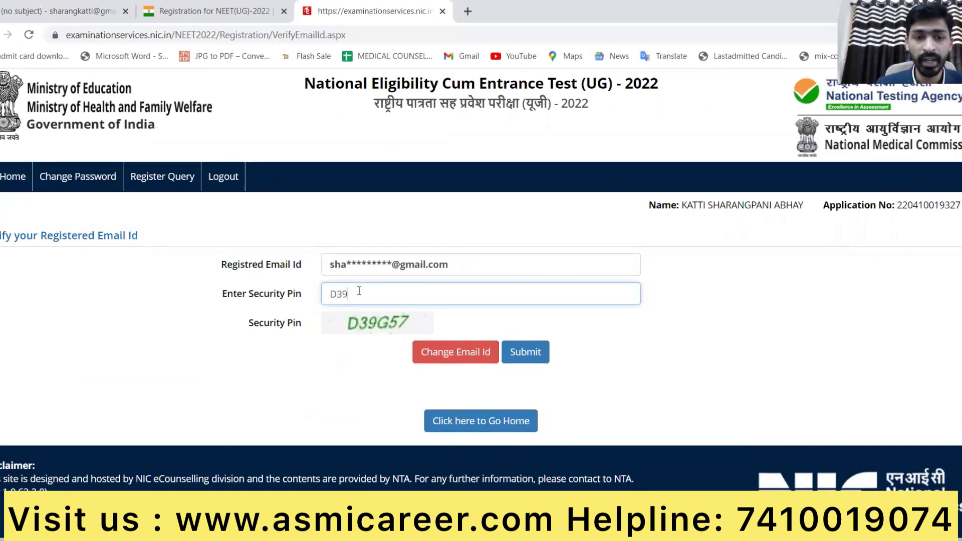
pyautogui.write('G57')
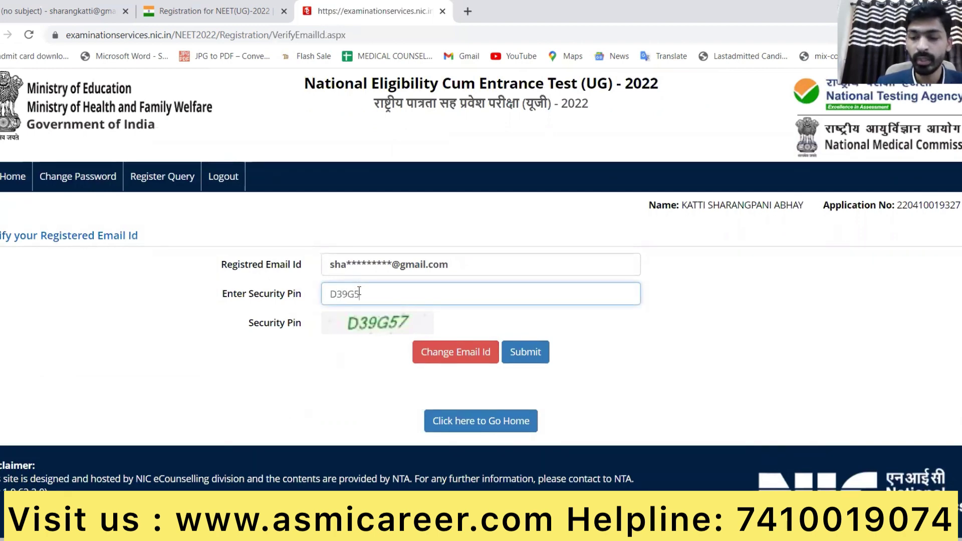
pyautogui.click(525, 357)
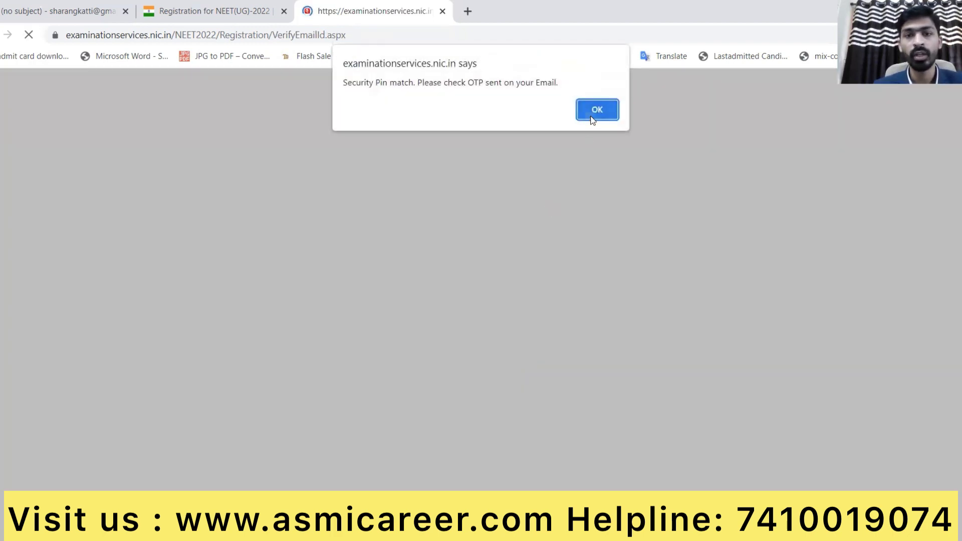
pyautogui.click(597, 111)
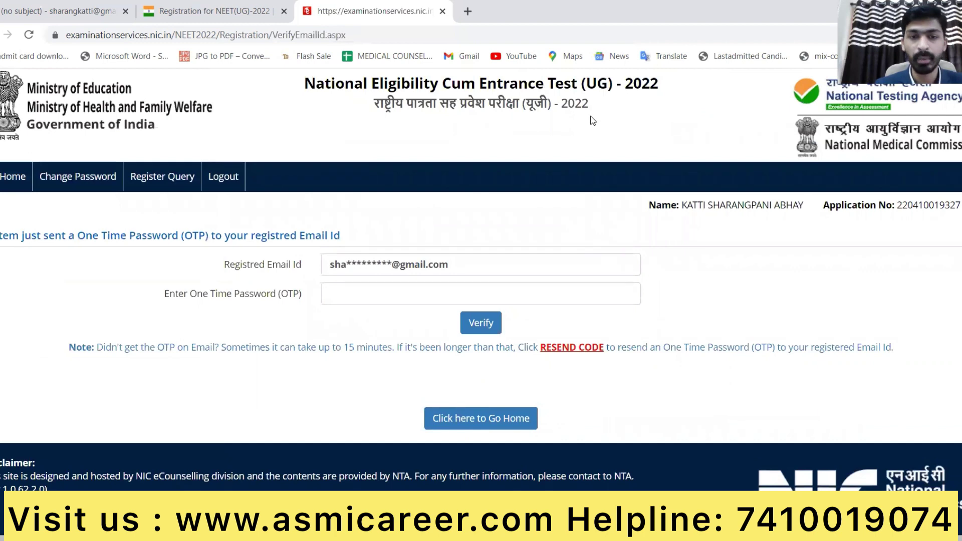
# - Paste the emailed OTP, verify the email id, and return to the home page
pyautogui.click(364, 296)
pyautogui.hotkey('ctrl', 'v')
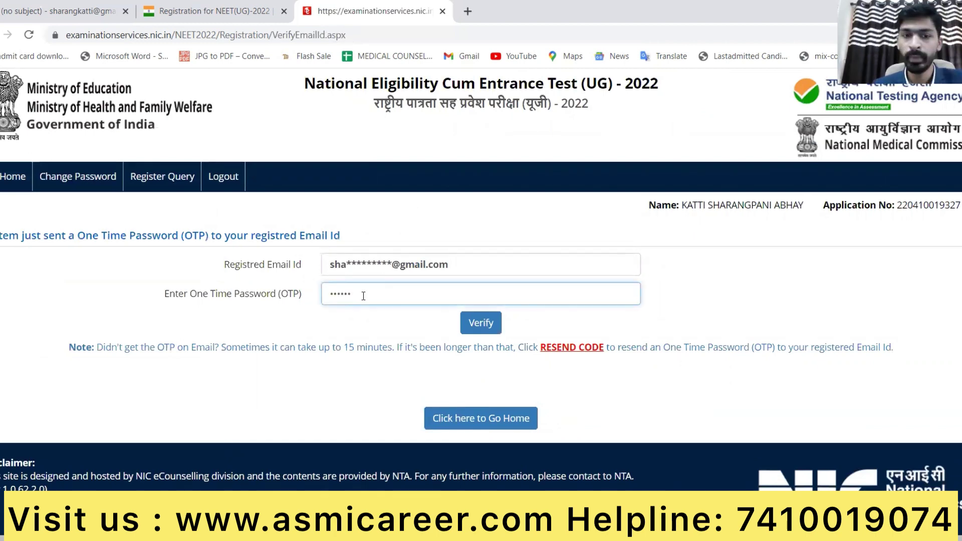
pyautogui.click(481, 323)
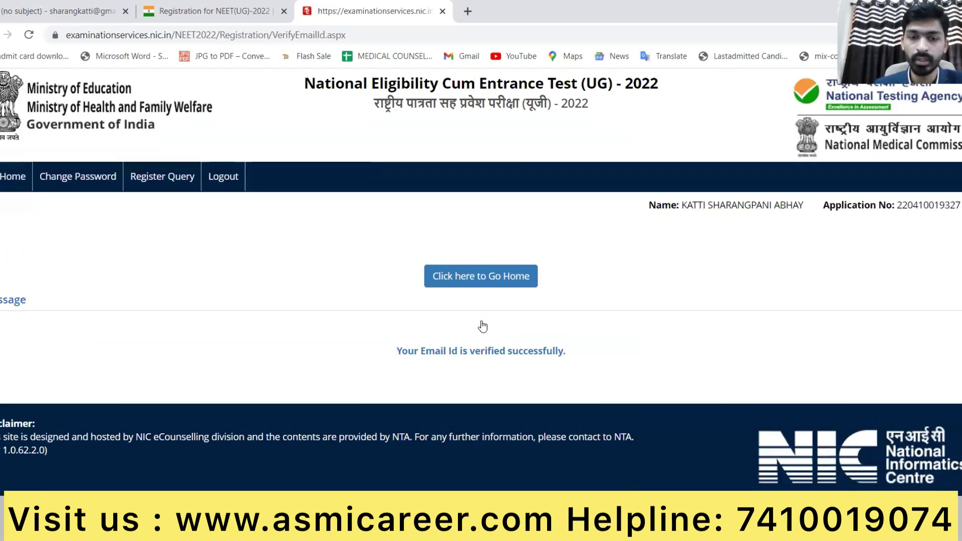
pyautogui.click(472, 275)
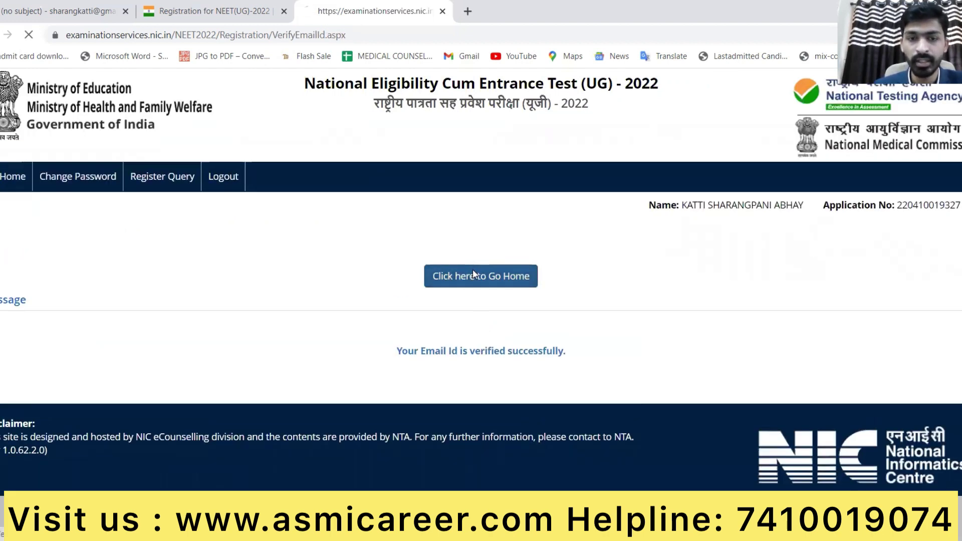
# - Start paying the Rs. 1600/- examination fee via Online Payment and confirm proceeding
pyautogui.scroll(-1, 473, 275)
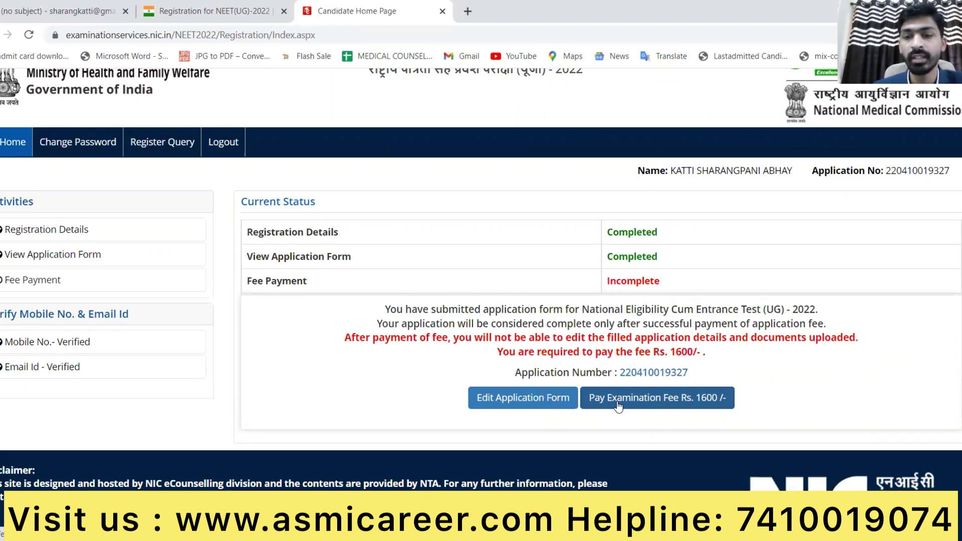
pyautogui.click(619, 399)
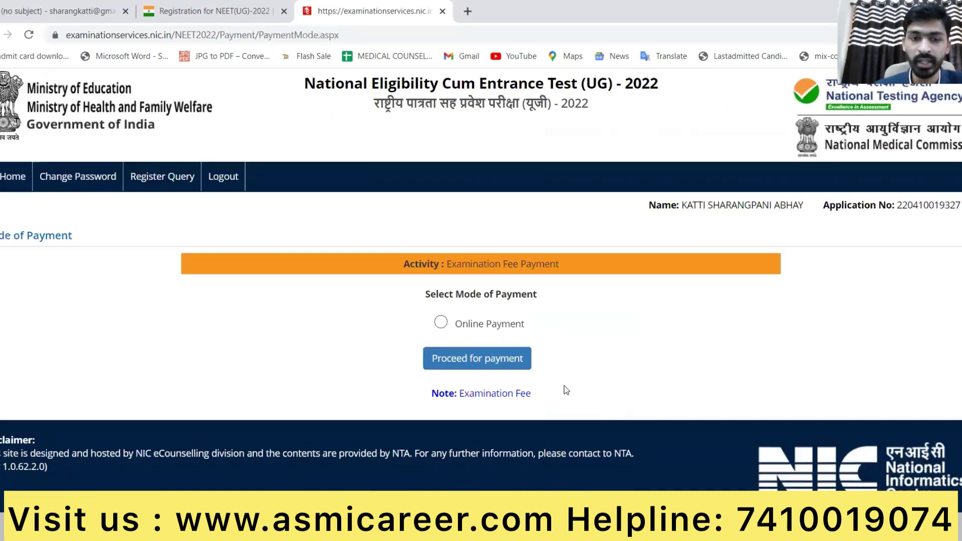
pyautogui.click(441, 322)
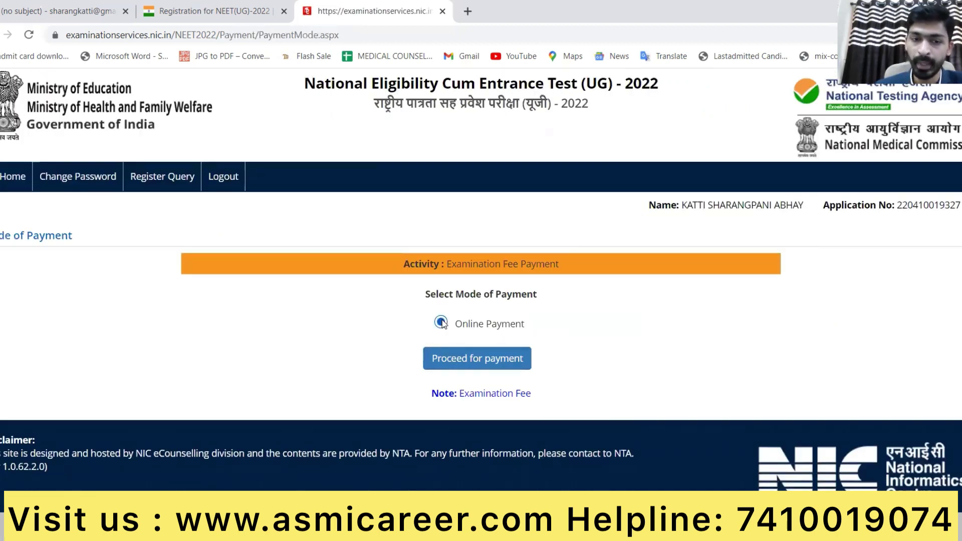
pyautogui.click(462, 354)
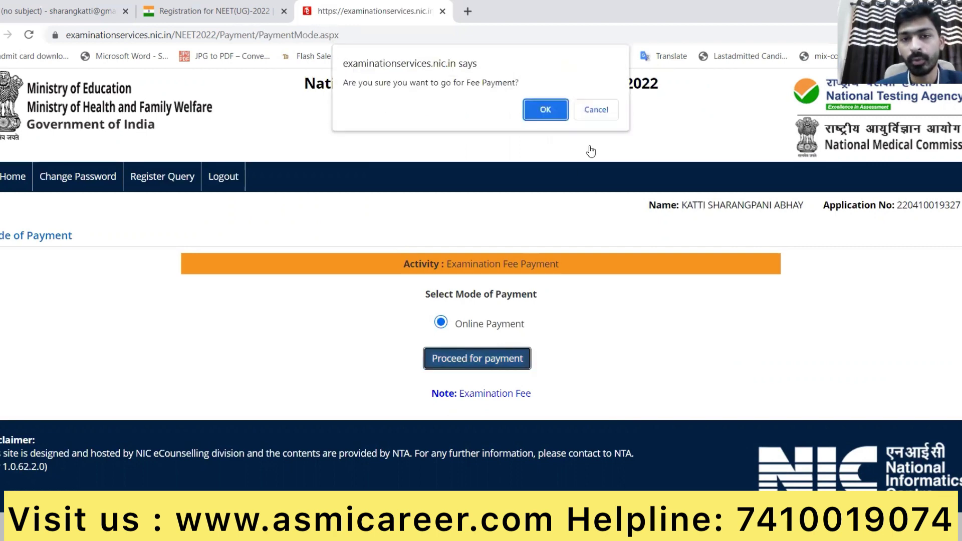
pyautogui.click(546, 109)
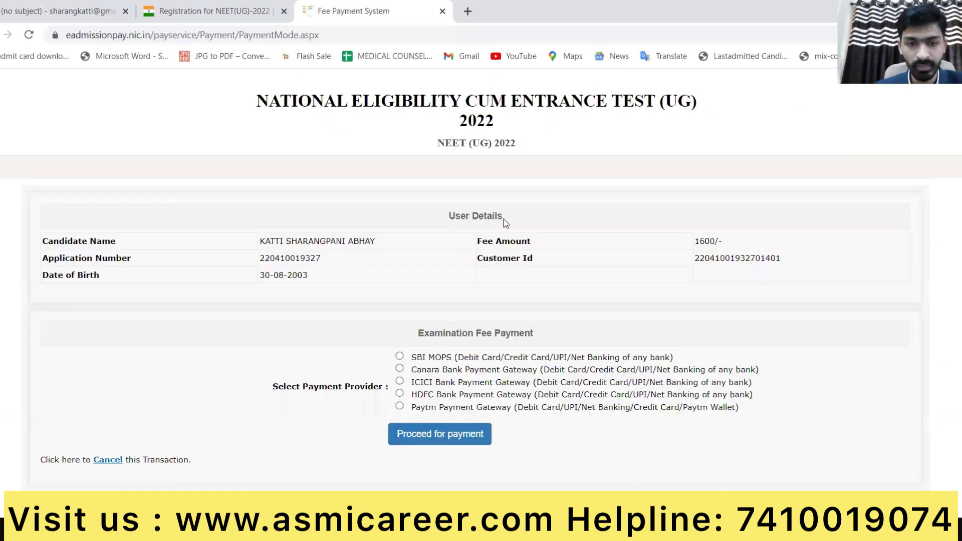
# - Pay the ₹1600 fee through the Canara Bank gateway, checking card, net-banking and QR options before choosing UPI
pyautogui.click(426, 373)
pyautogui.click(427, 433)
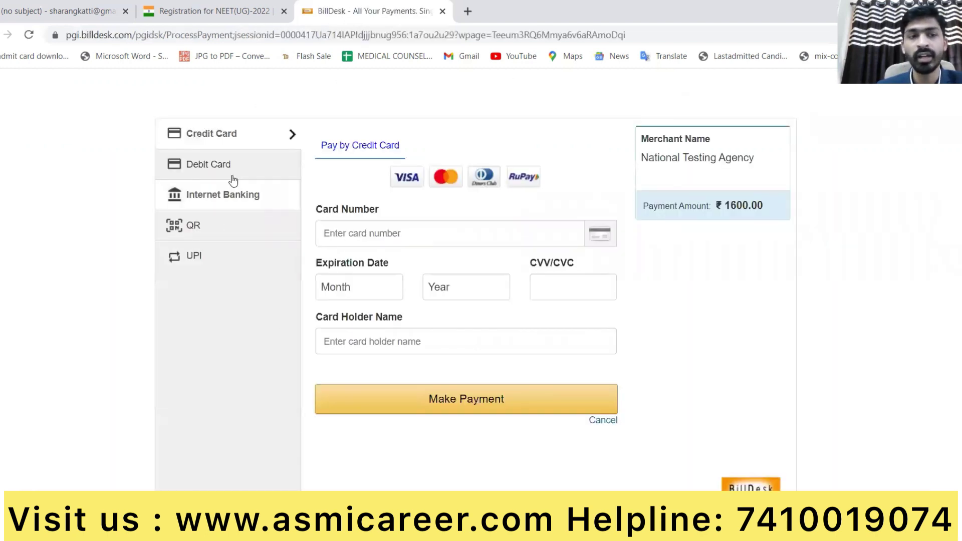
pyautogui.click(228, 170)
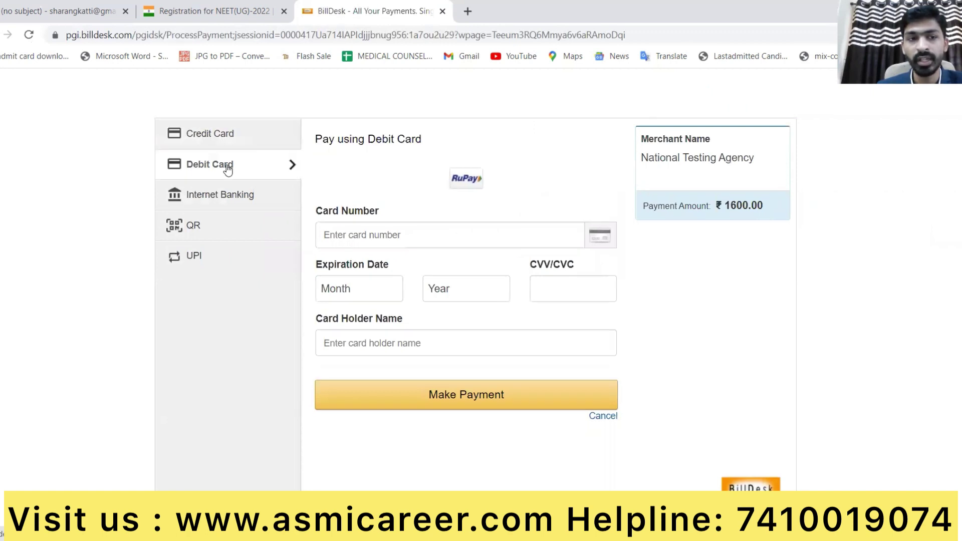
pyautogui.click(219, 204)
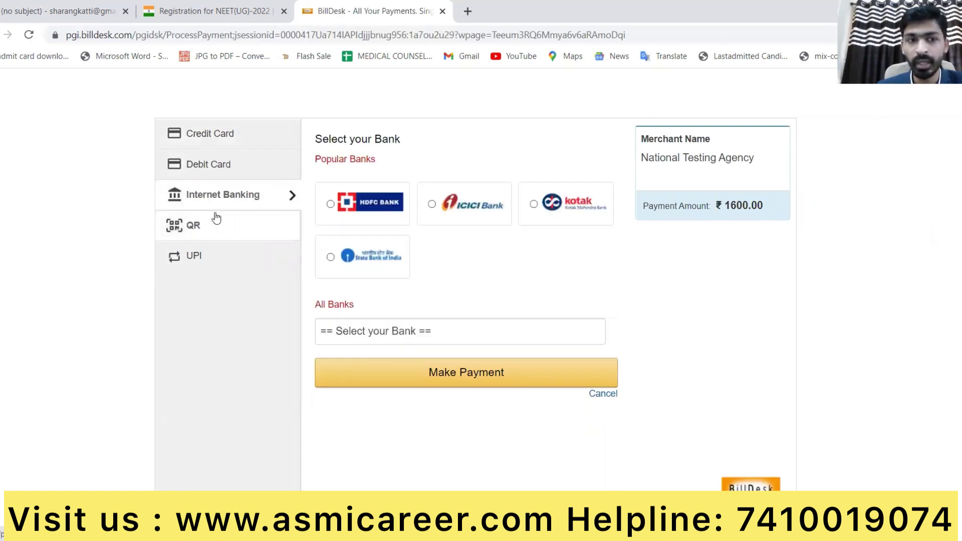
pyautogui.click(213, 227)
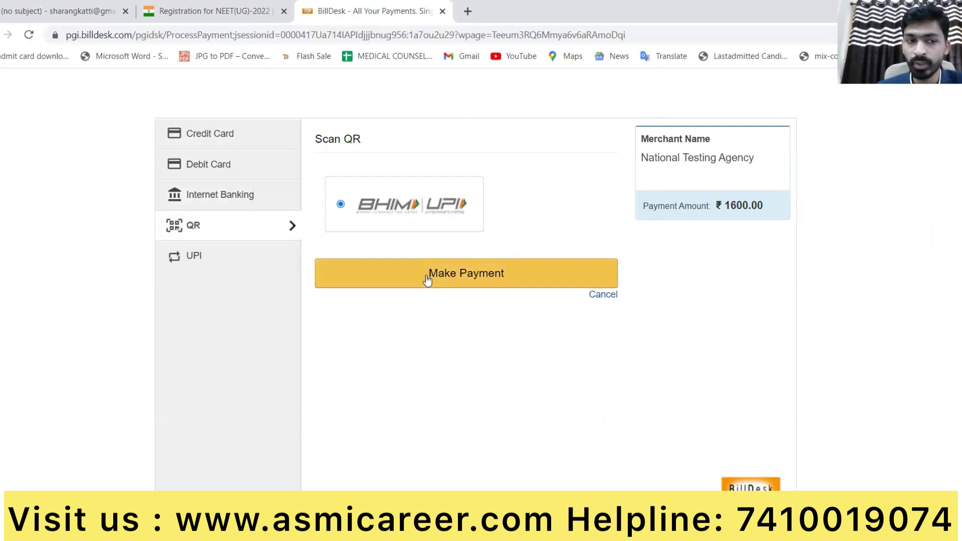
pyautogui.click(243, 258)
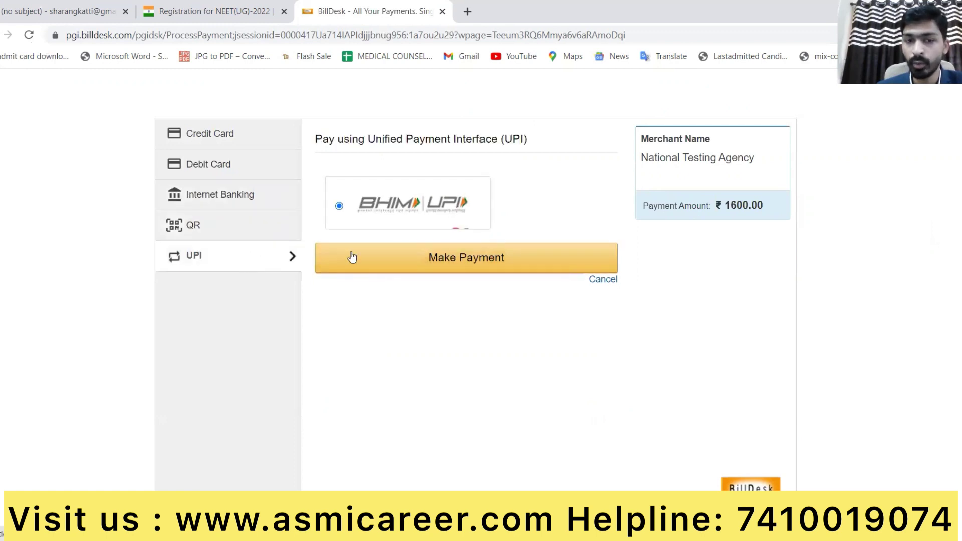